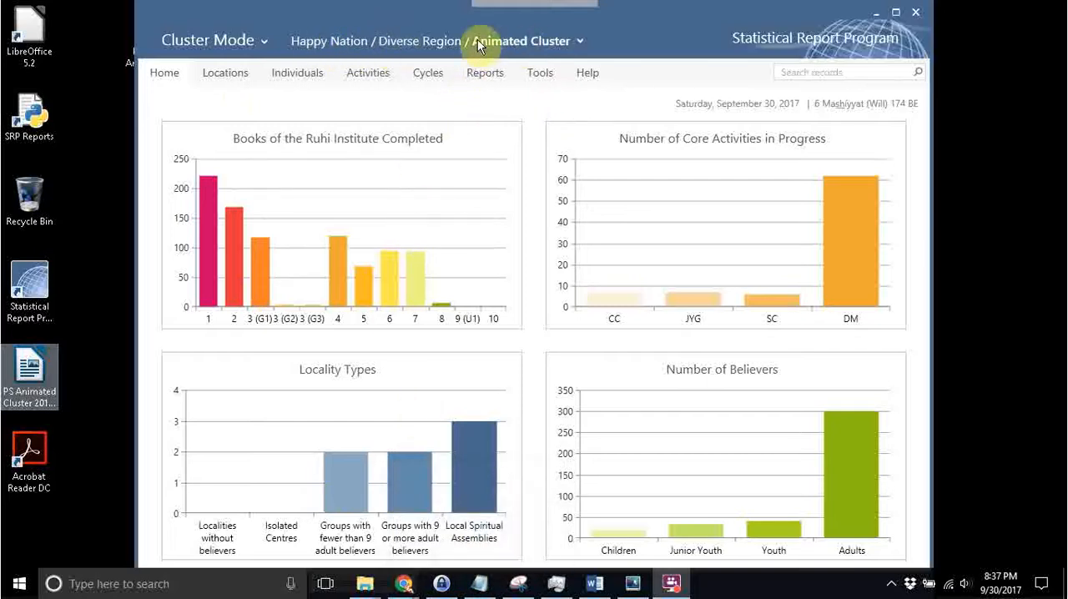
View the home dashboard charts for United Locality and switch the location back to Animated Cluster.
click(502, 39)
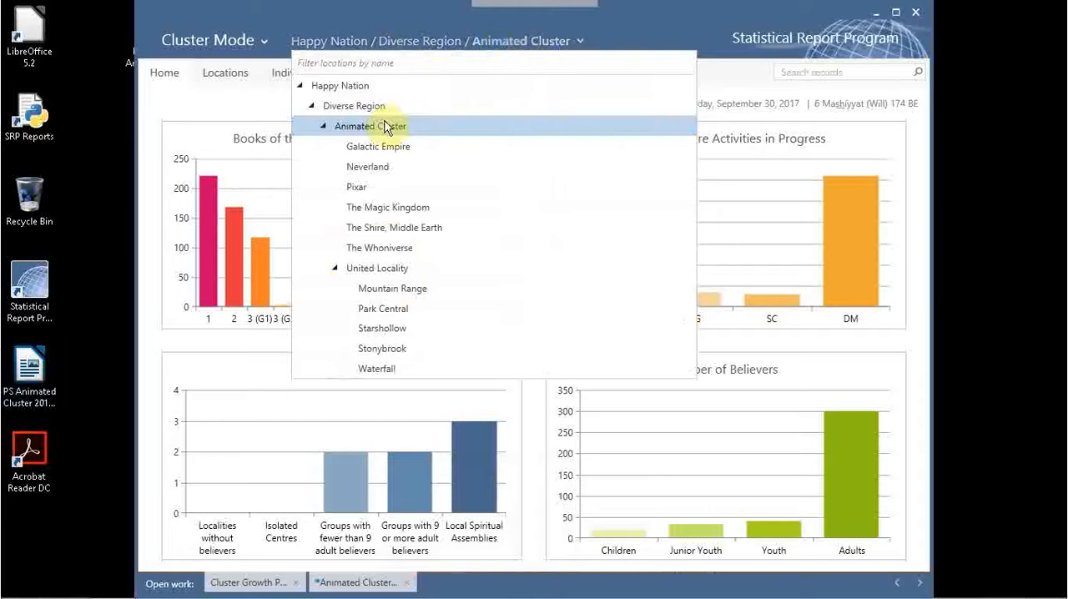
click(377, 270)
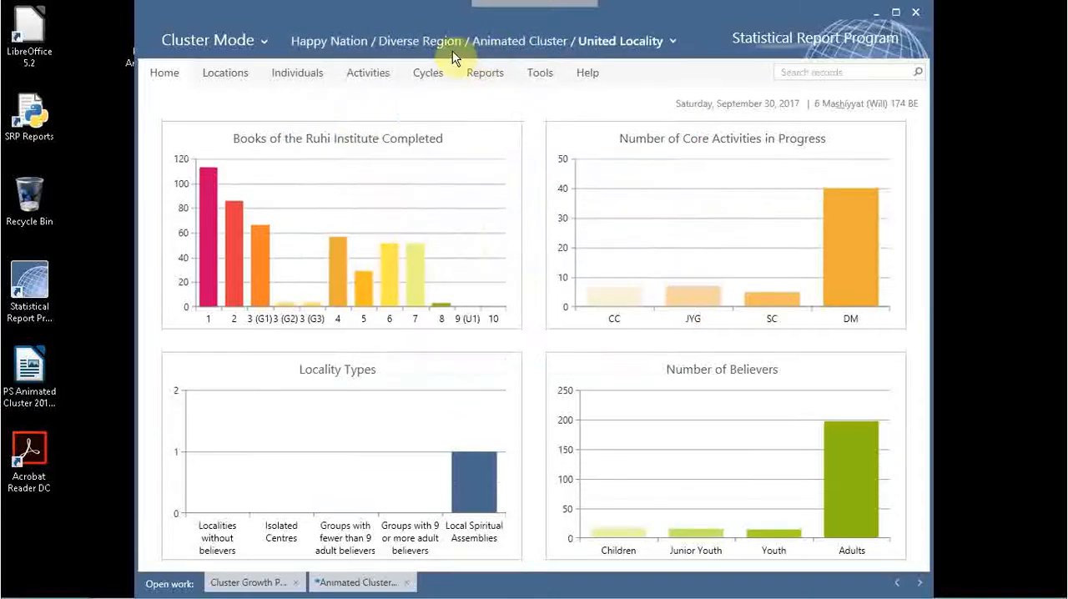
click(552, 38)
click(403, 126)
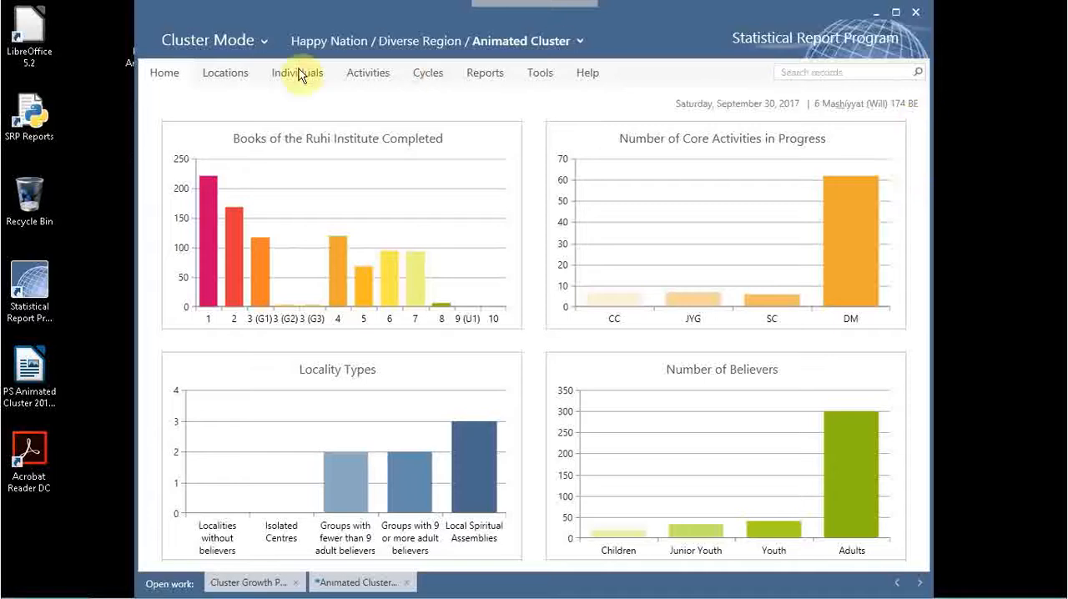
View the cluster's list of localities and its list of focus neighbourhoods.
click(221, 76)
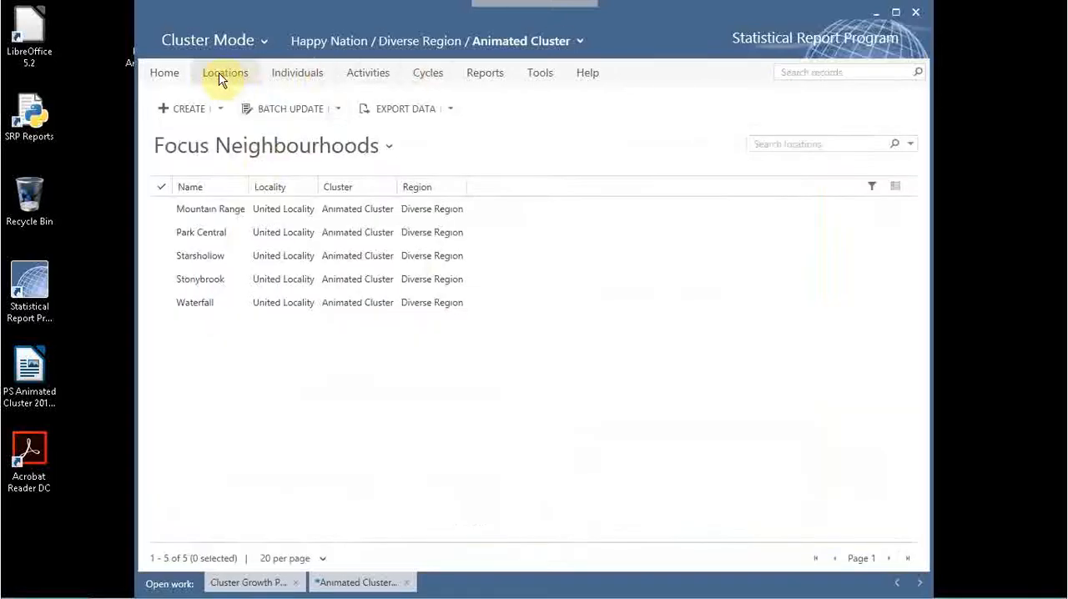
click(240, 146)
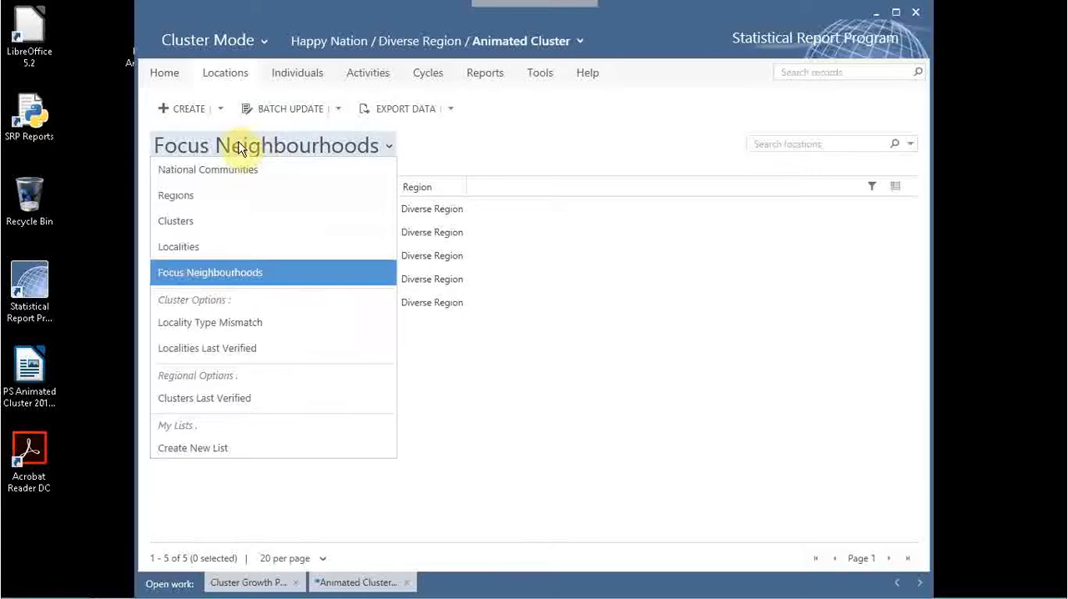
click(193, 247)
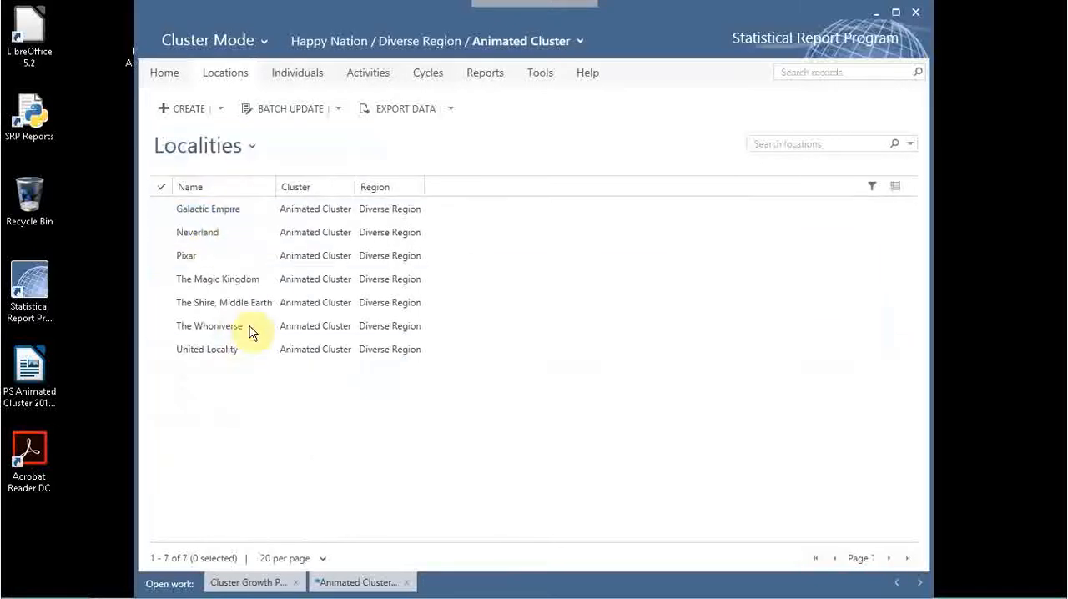
click(221, 147)
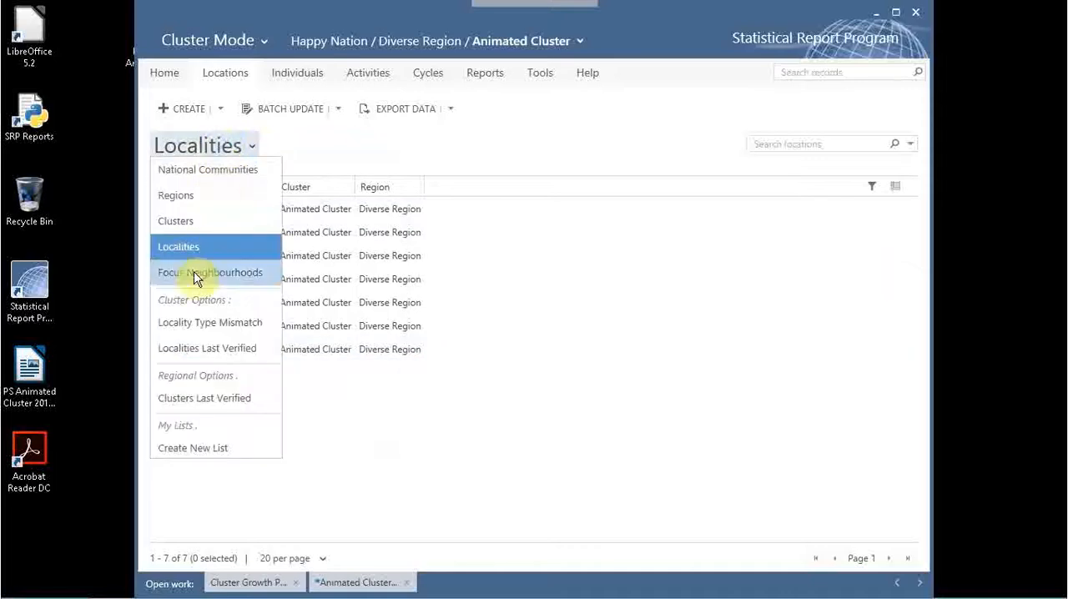
click(194, 276)
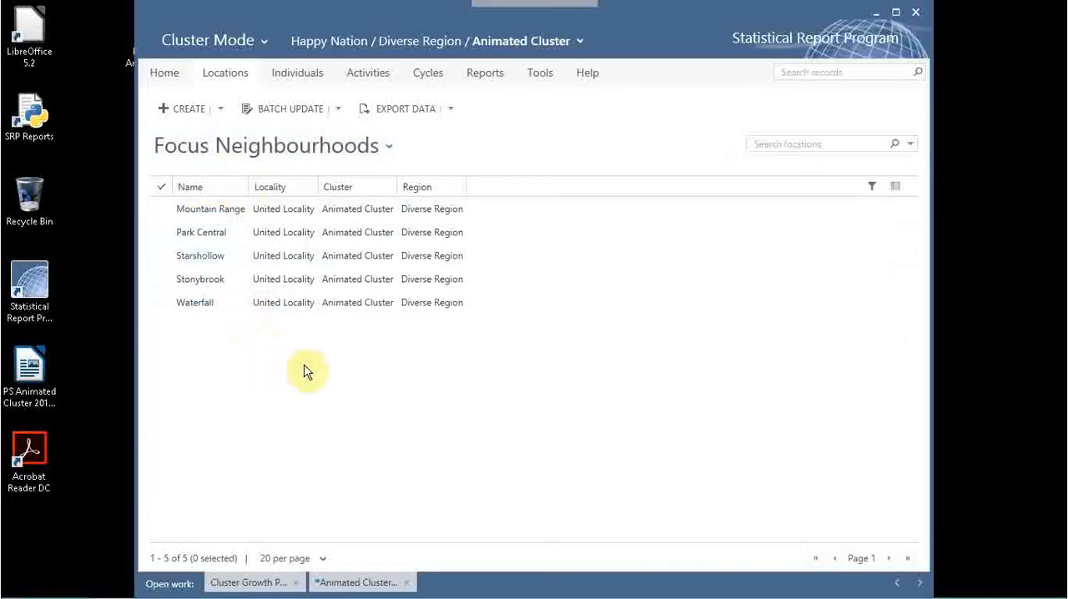
Add the tags "#B8.1 #B8.2" on a new comment line in the 64-year-old man's individual record.
click(297, 75)
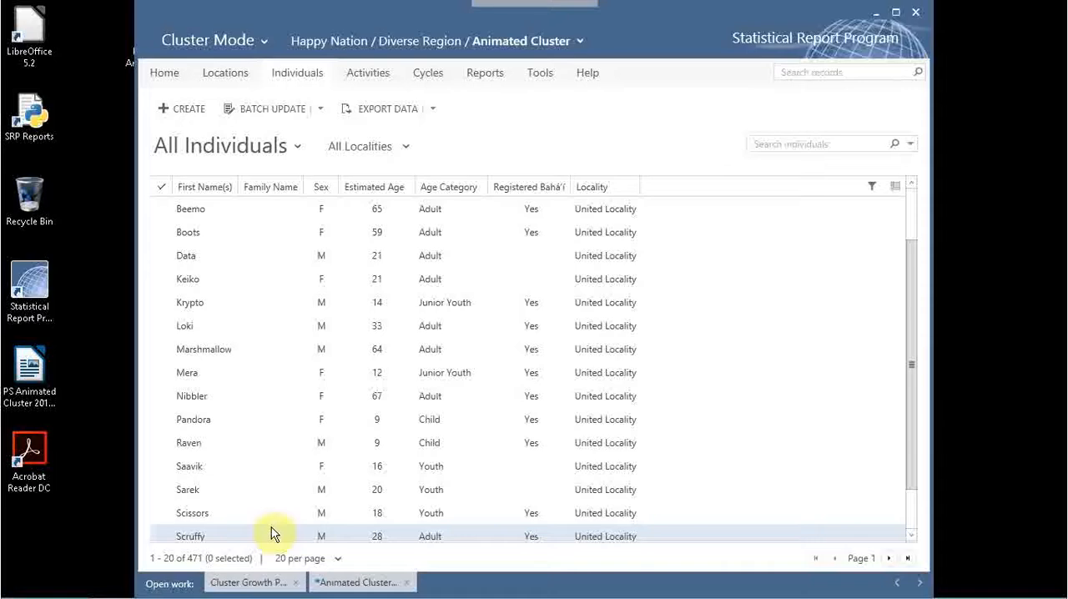
click(202, 350)
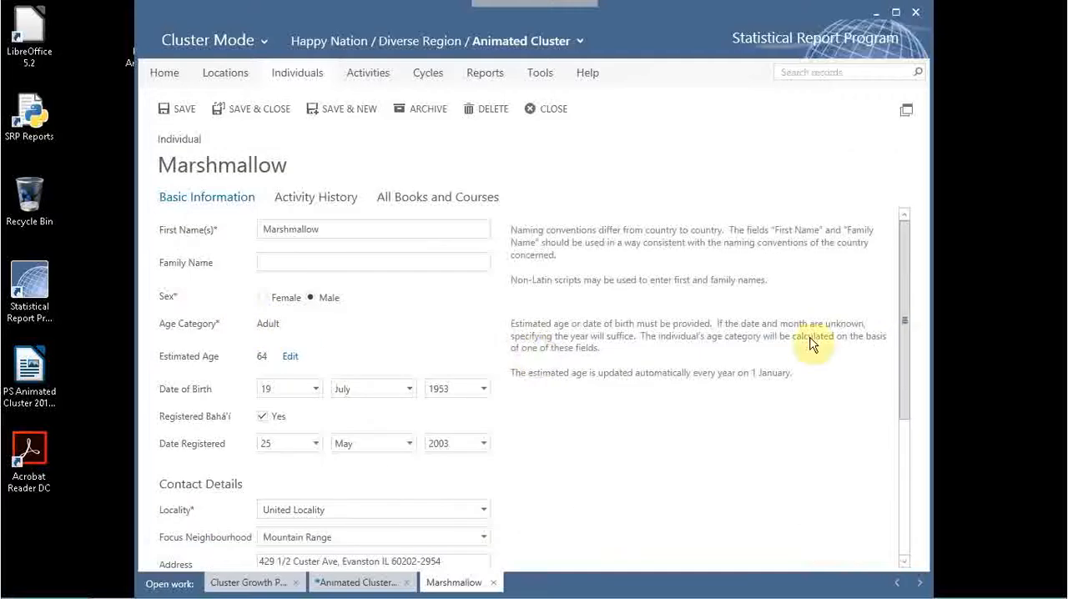
drag(903, 304, 906, 553)
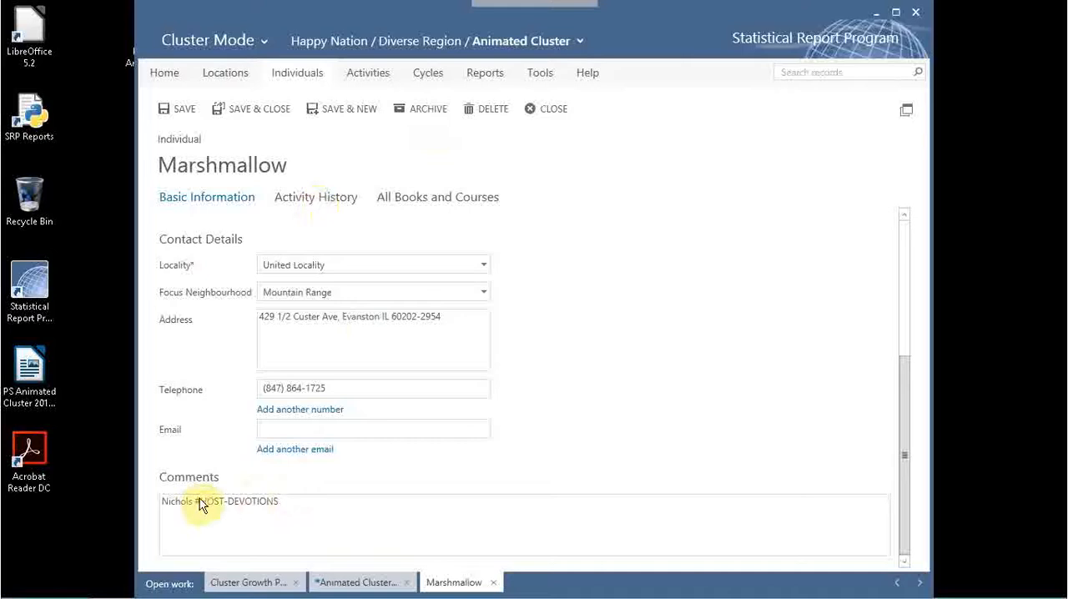
key(Return)
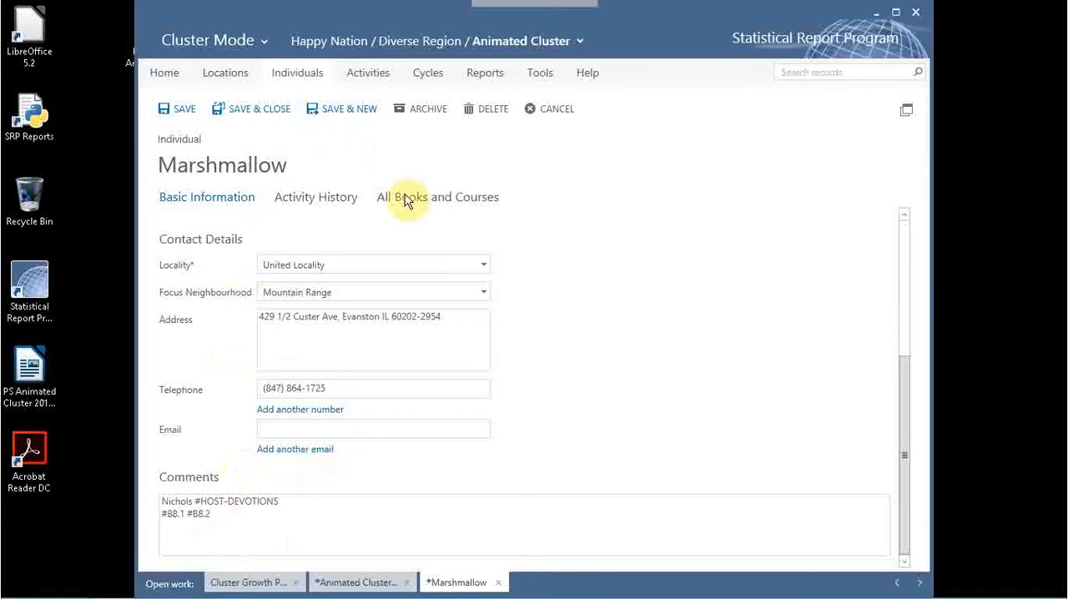
Check the study circle books completed by this individual, return to the basic information, and save and close the record.
click(427, 200)
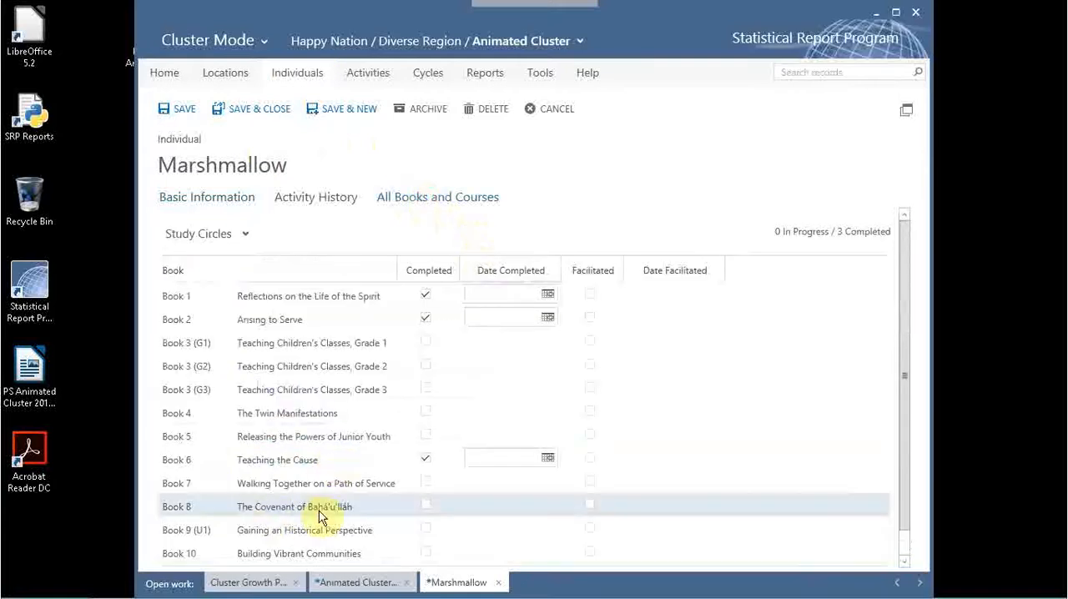
click(237, 198)
scroll(393, 481, down, 3)
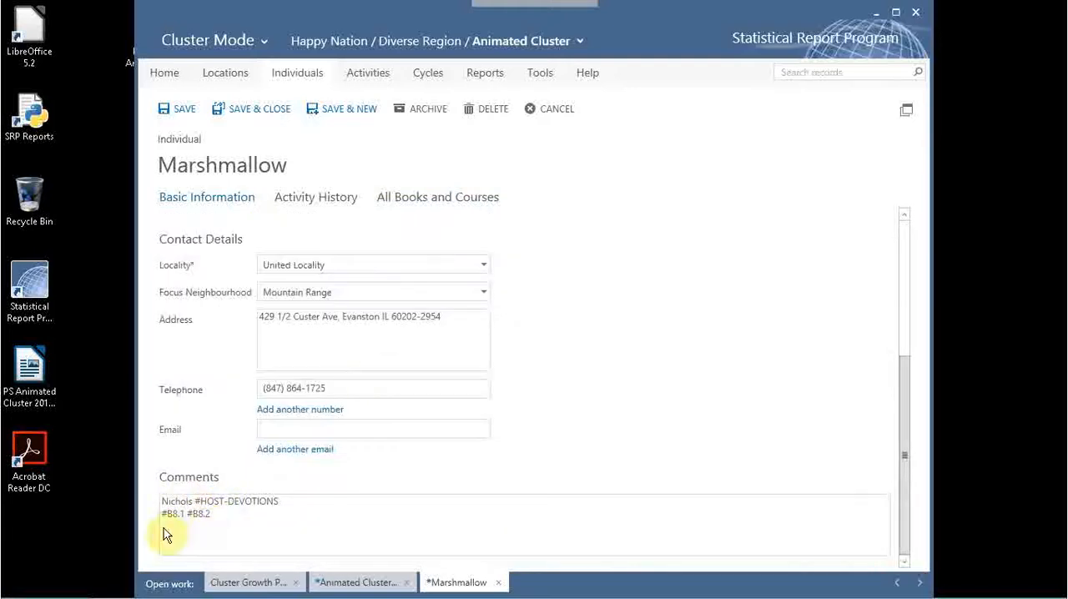
click(262, 110)
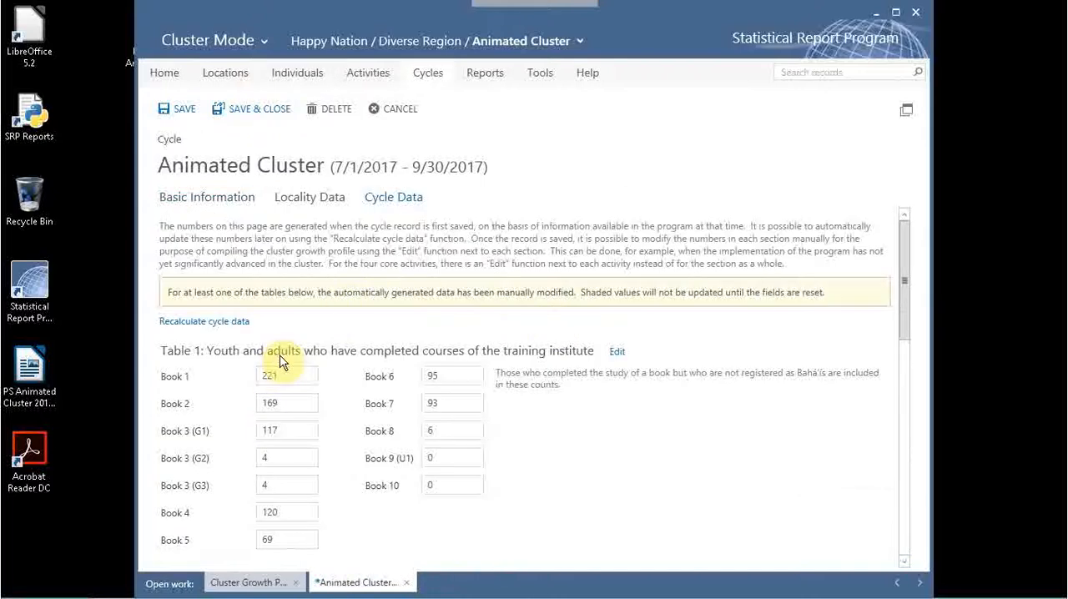
Look at the contact details and comment tags of the 18-year-old youth's individual record and close it.
click(297, 74)
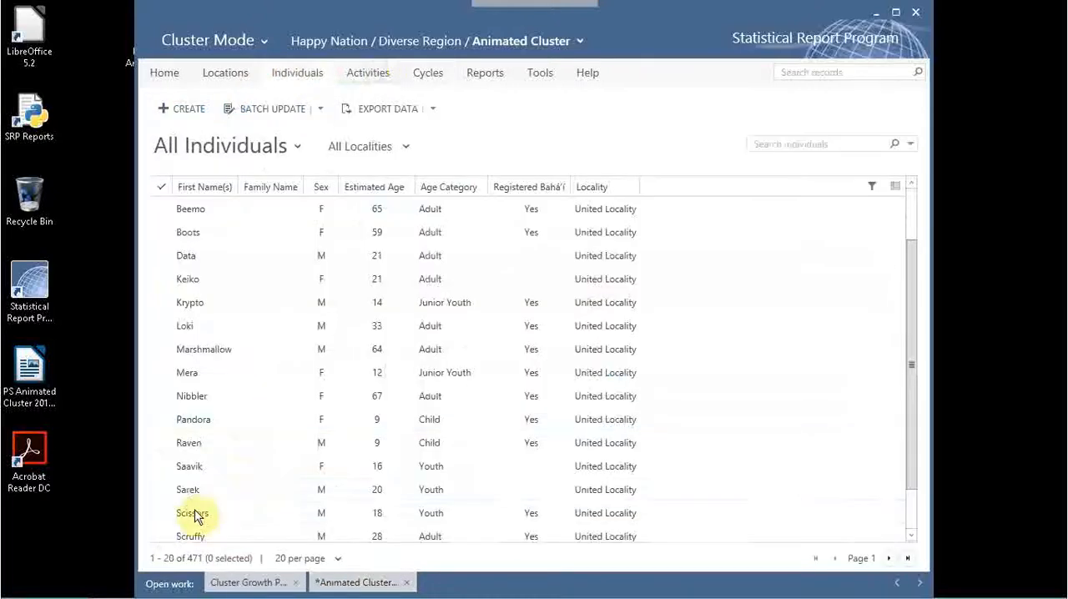
double_click(187, 510)
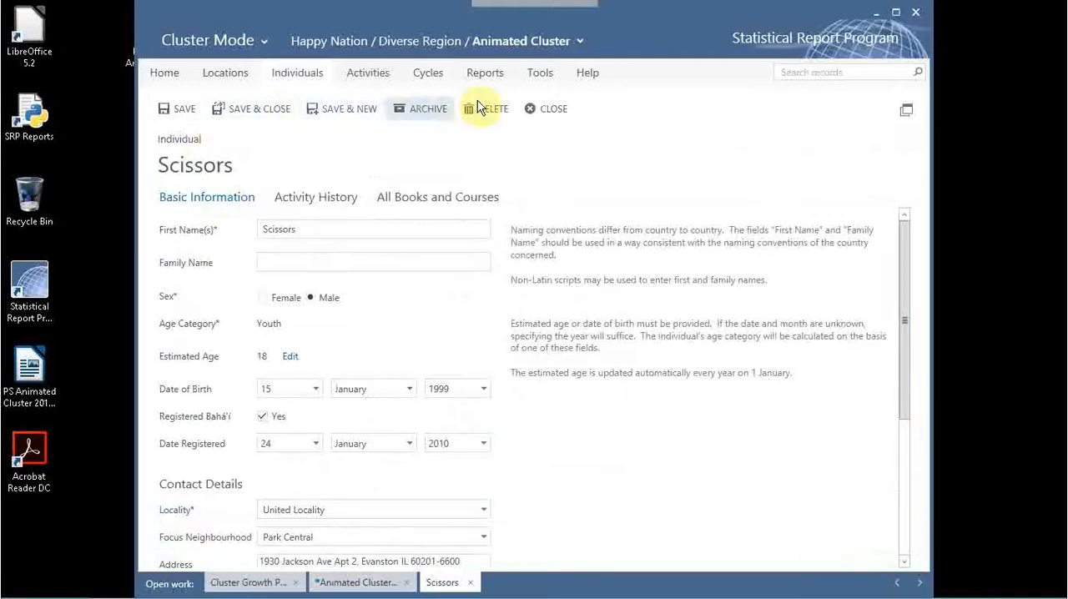
scroll(367, 477, down, 5)
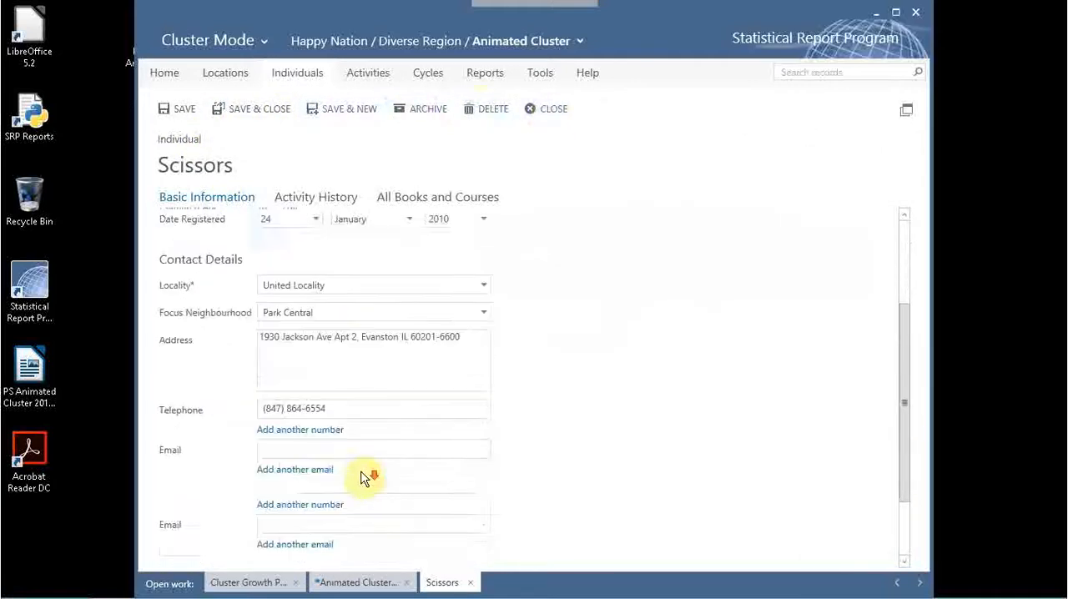
click(562, 110)
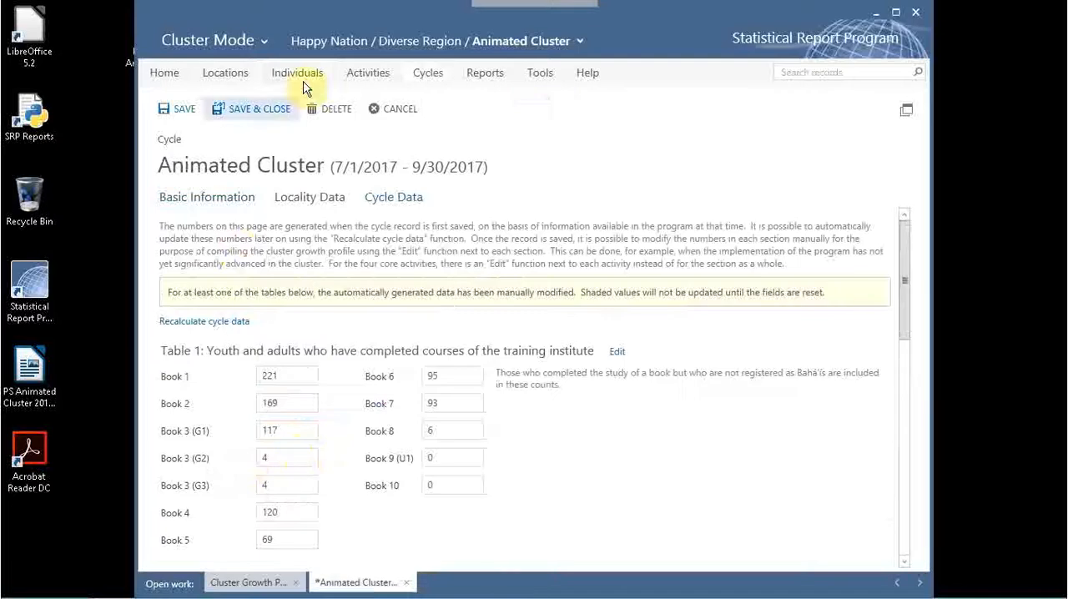
Add the tag "#B10.1" on a new comment line in the 28-year-old man's individual record, saving and closing it.
click(322, 79)
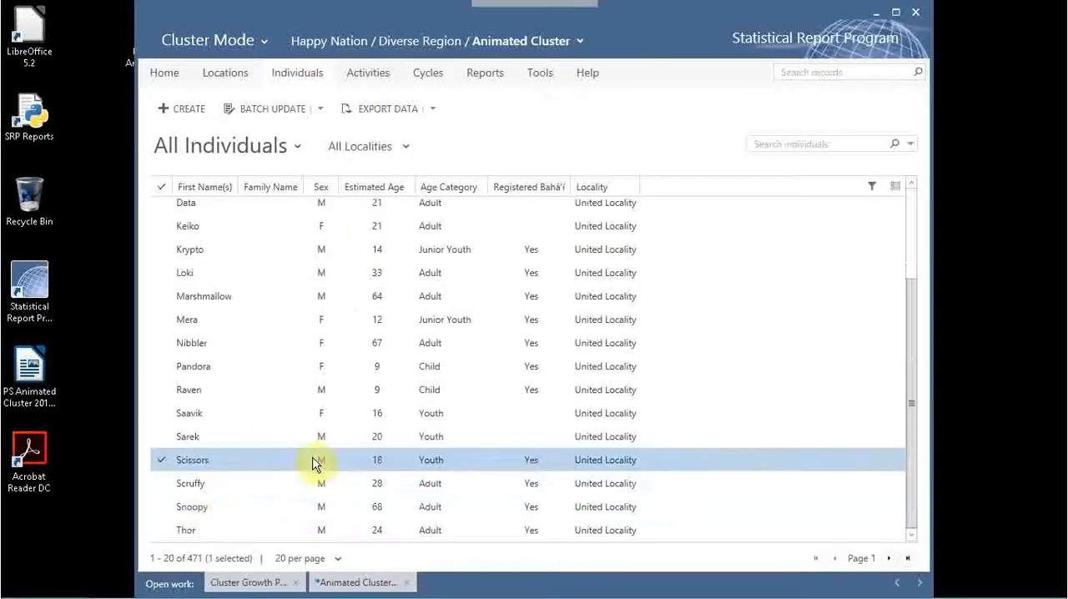
double_click(191, 484)
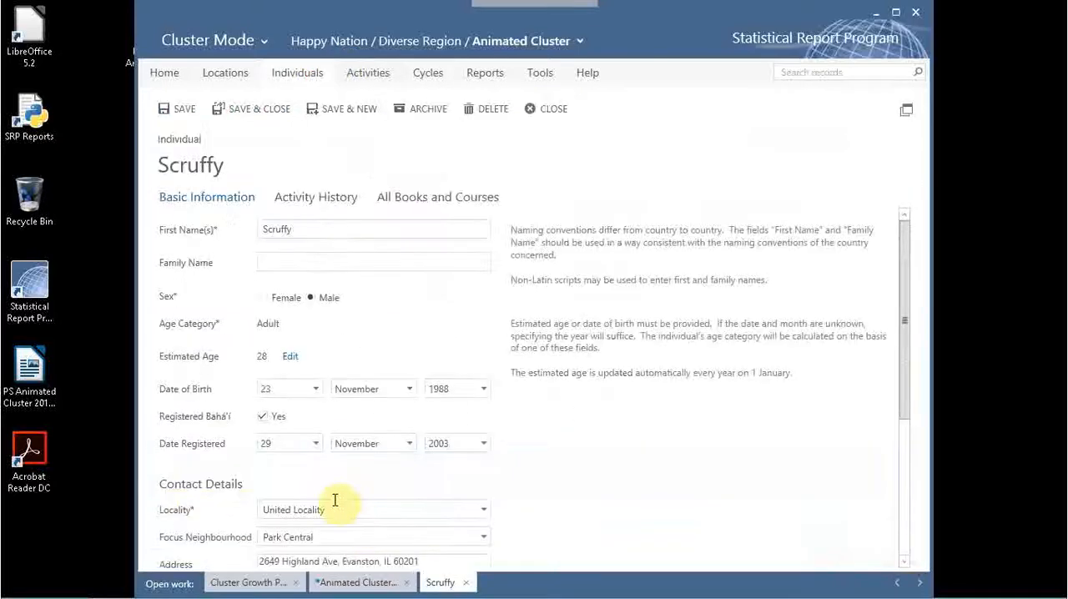
scroll(374, 511, down, 3)
click(248, 511)
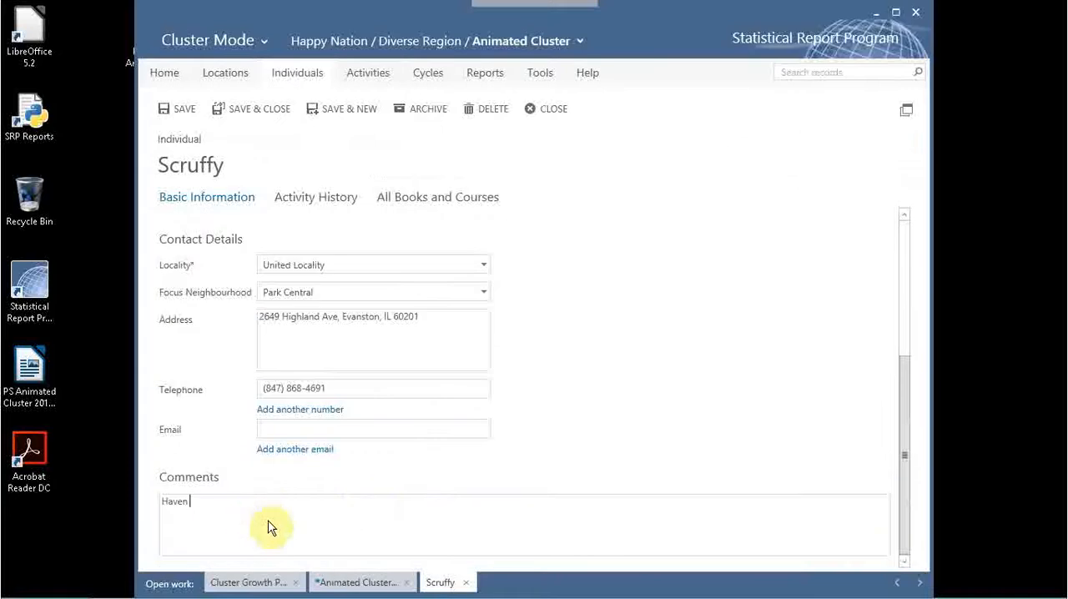
text(#810.1)
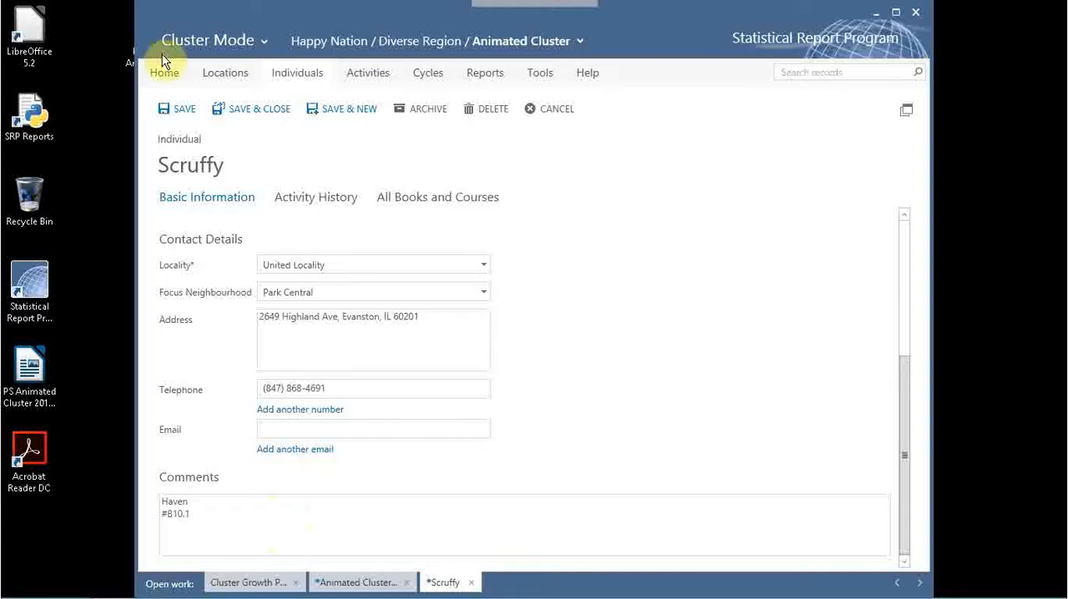
click(266, 114)
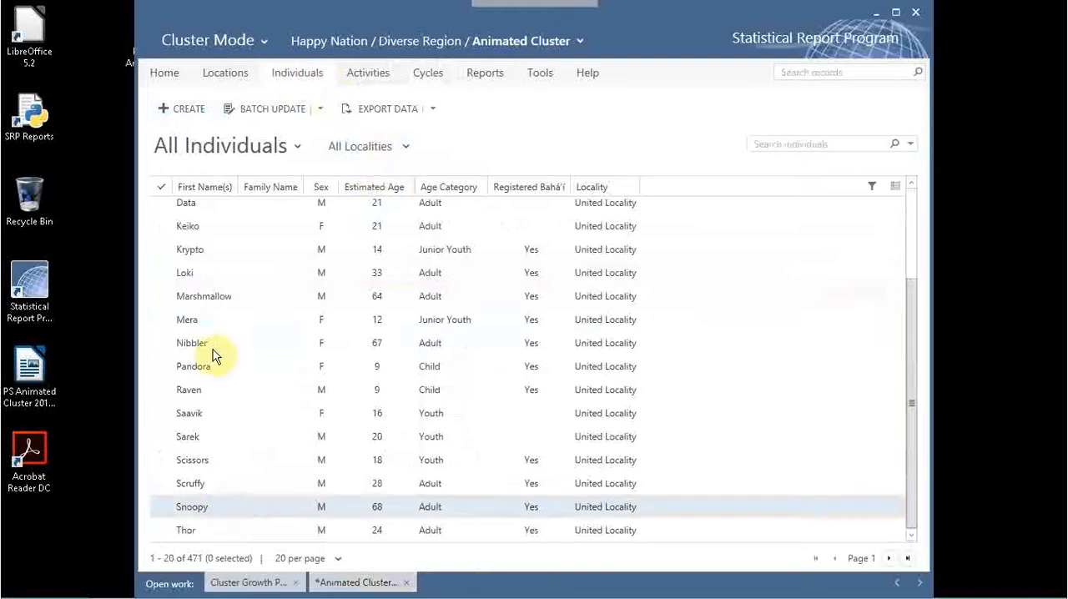
Browse the in-progress activities and view the record of the children's class "Grade 4, United Locality".
click(365, 73)
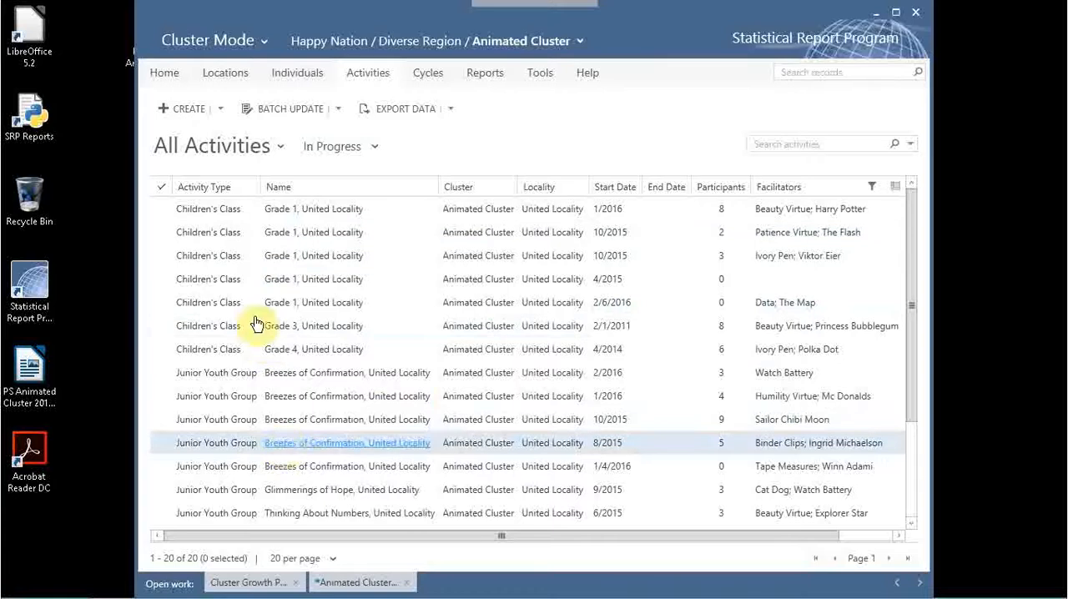
drag(916, 284, 923, 436)
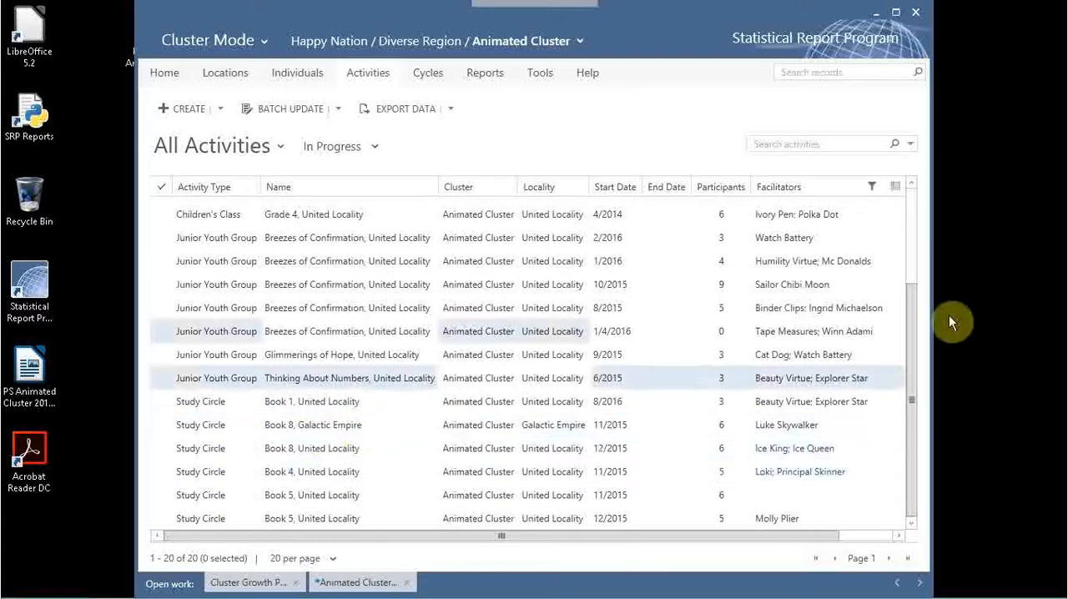
drag(925, 340, 558, 248)
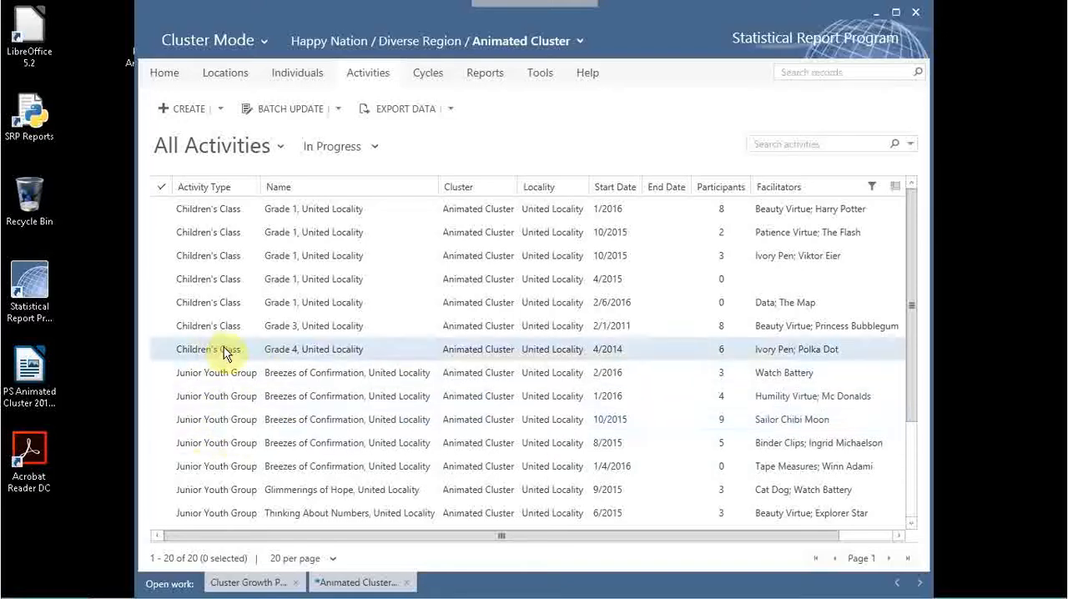
click(298, 351)
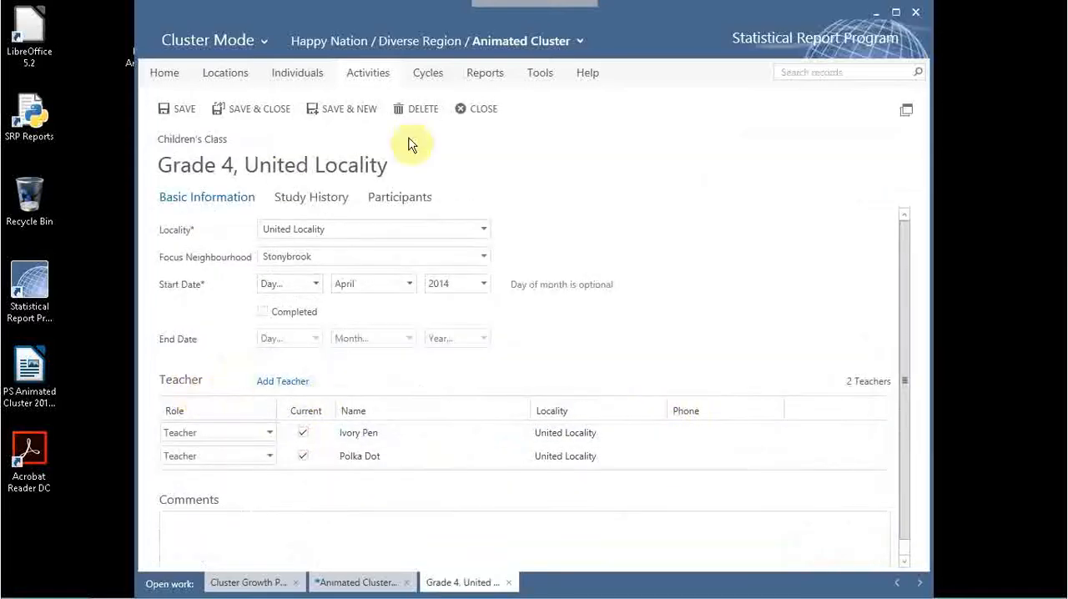
click(479, 108)
scroll(466, 432, down, 3)
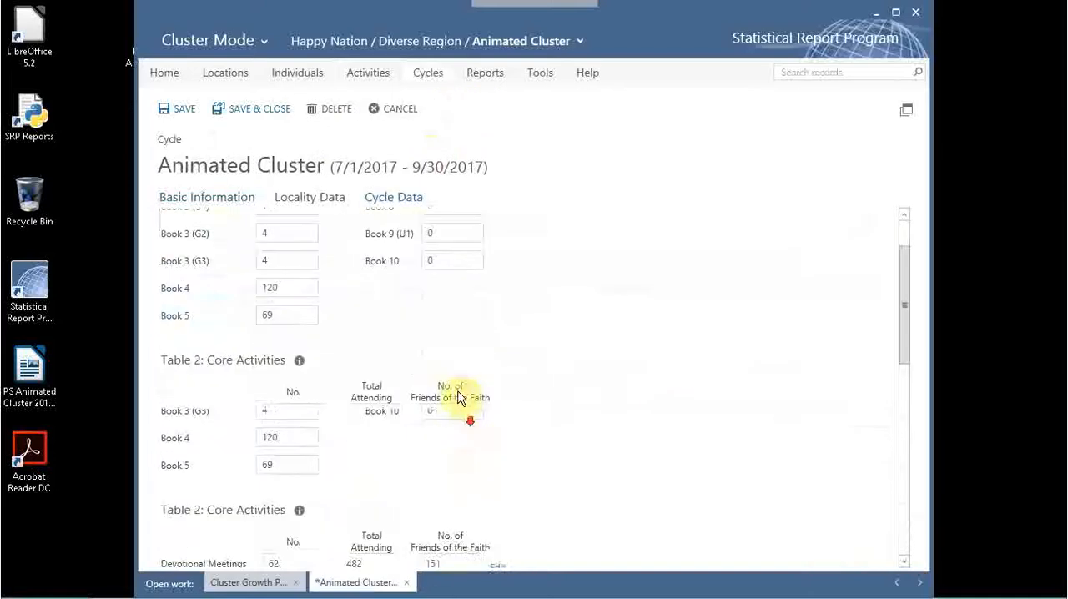
View the tutors and participants of the study circle "Book 1, United Locality" and return to the activities list.
click(368, 73)
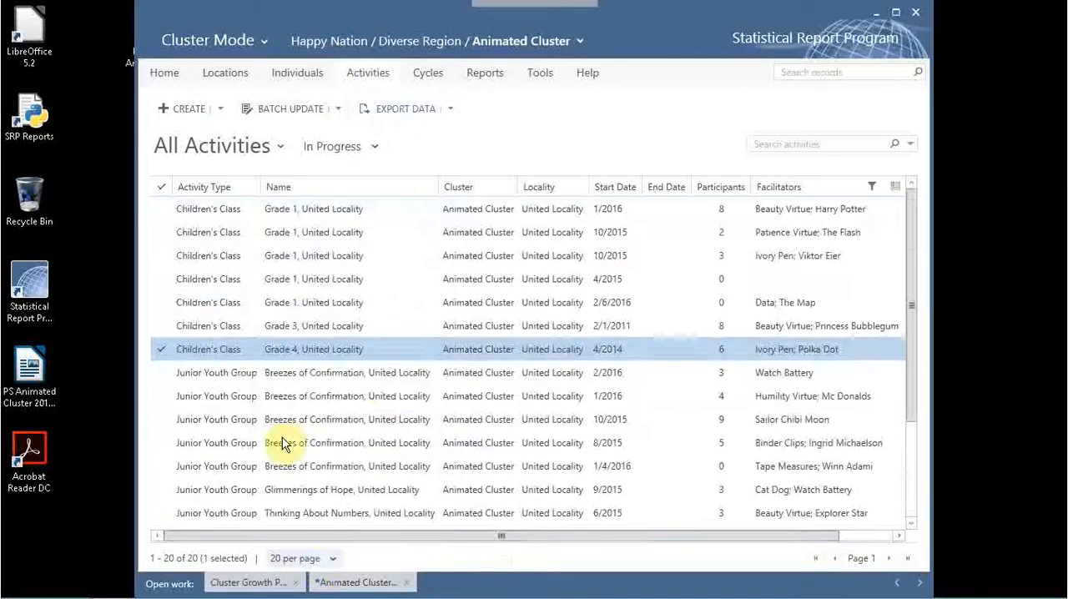
scroll(281, 439, down, 2)
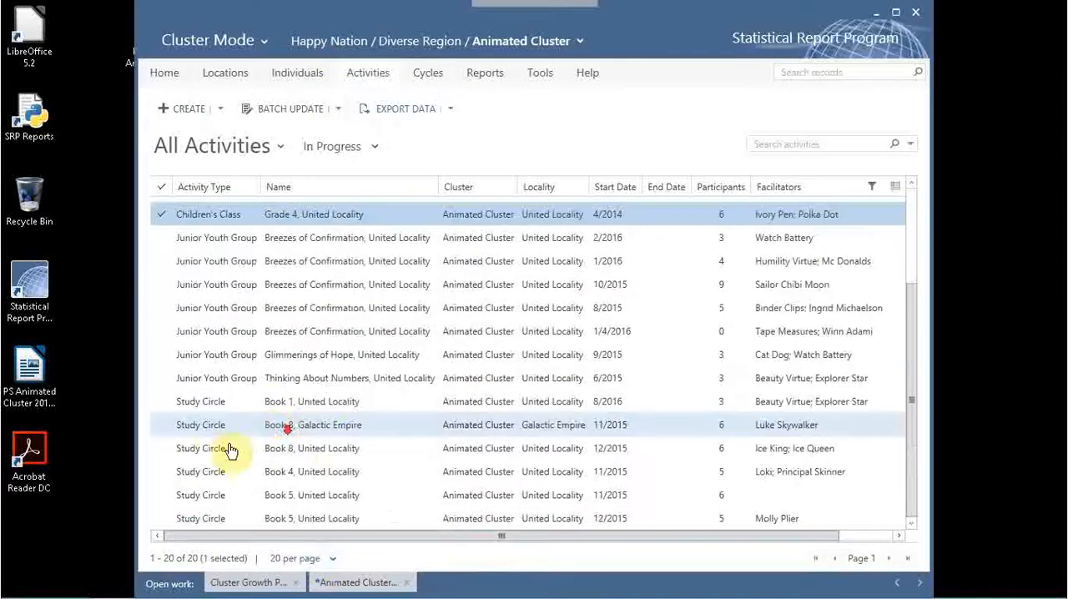
click(305, 402)
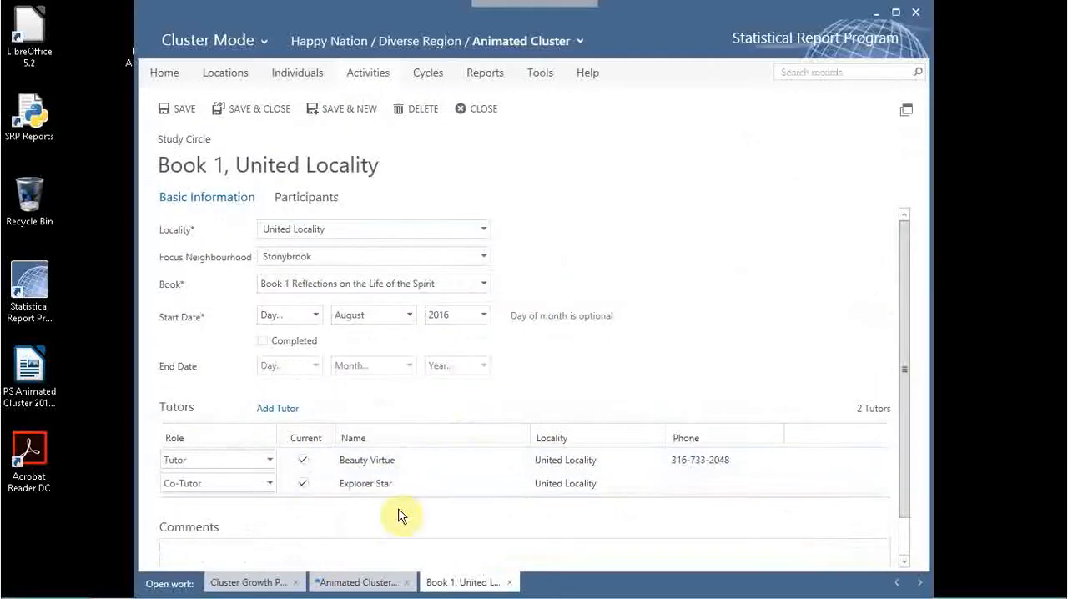
click(306, 198)
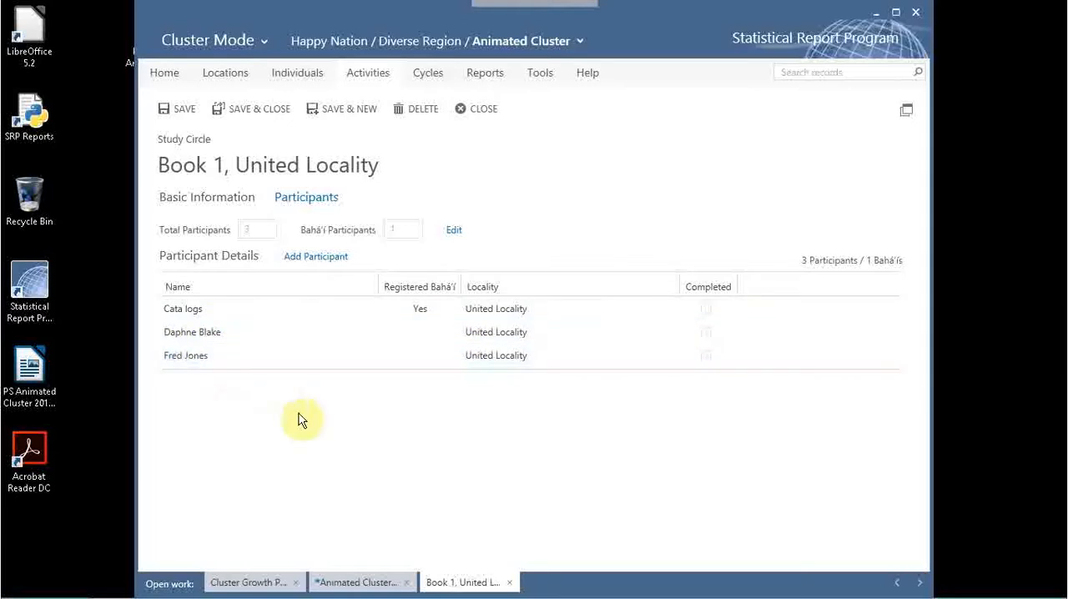
click(484, 110)
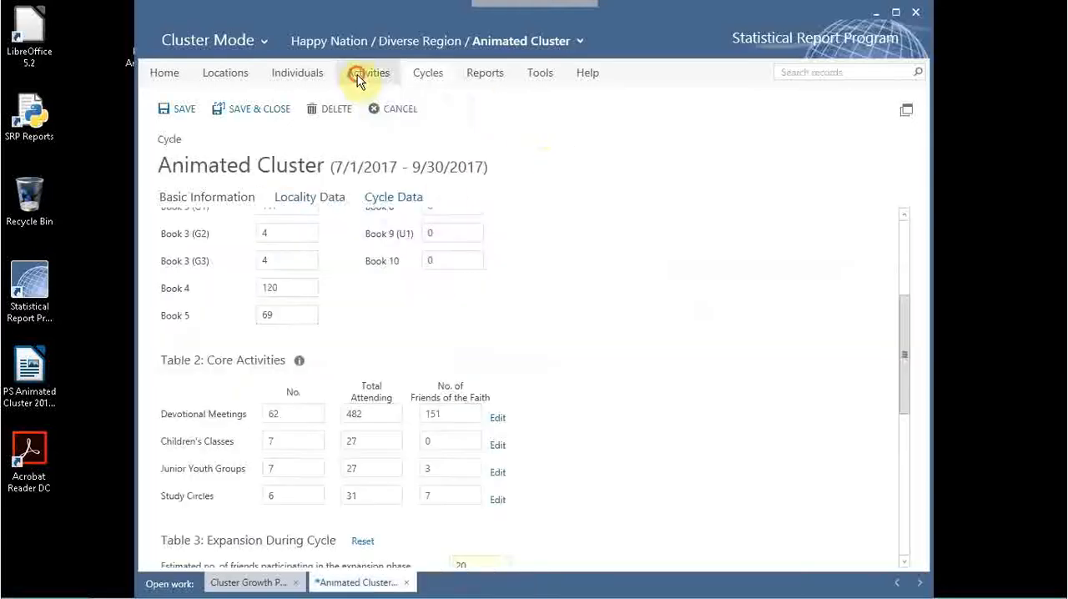
click(357, 73)
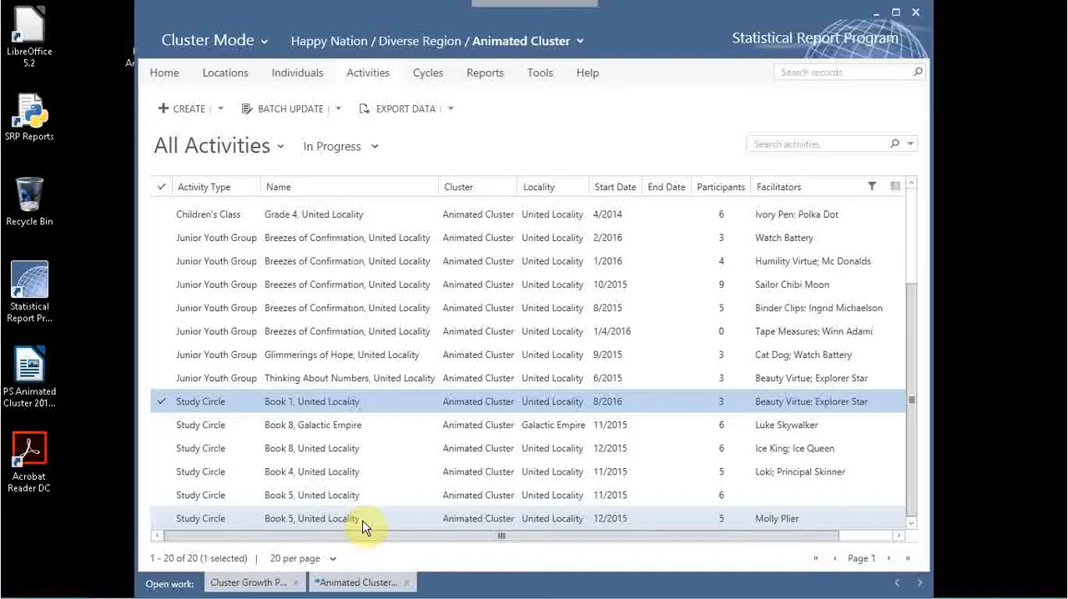
In the cycle record for 7/1/2017 - 9/30/2017, set the estimated number of friends participating in the expansion phase to 25.
click(429, 73)
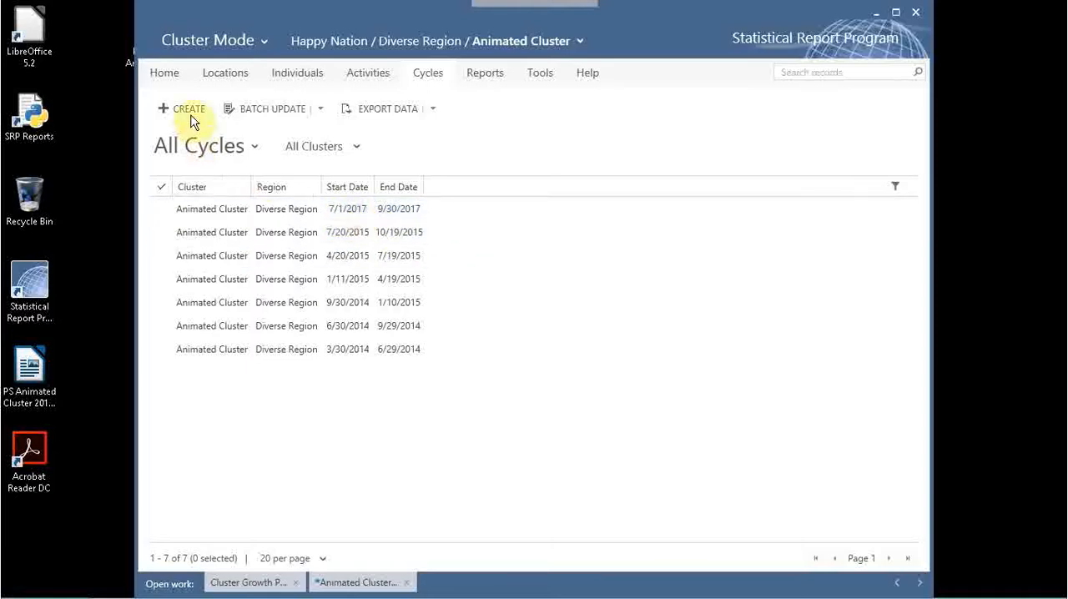
click(349, 213)
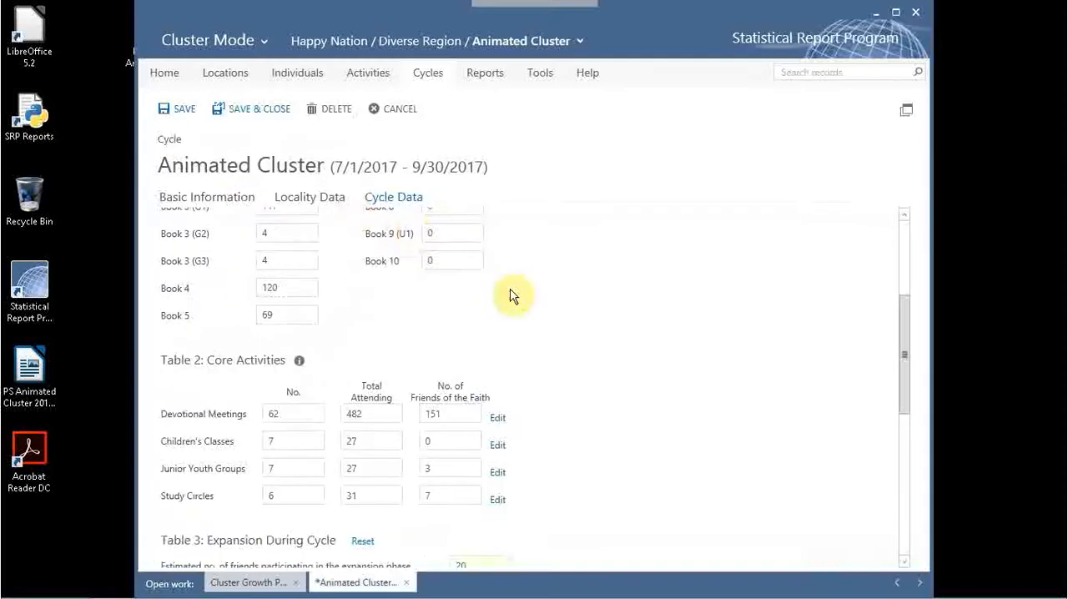
scroll(509, 292, up, 1)
click(232, 208)
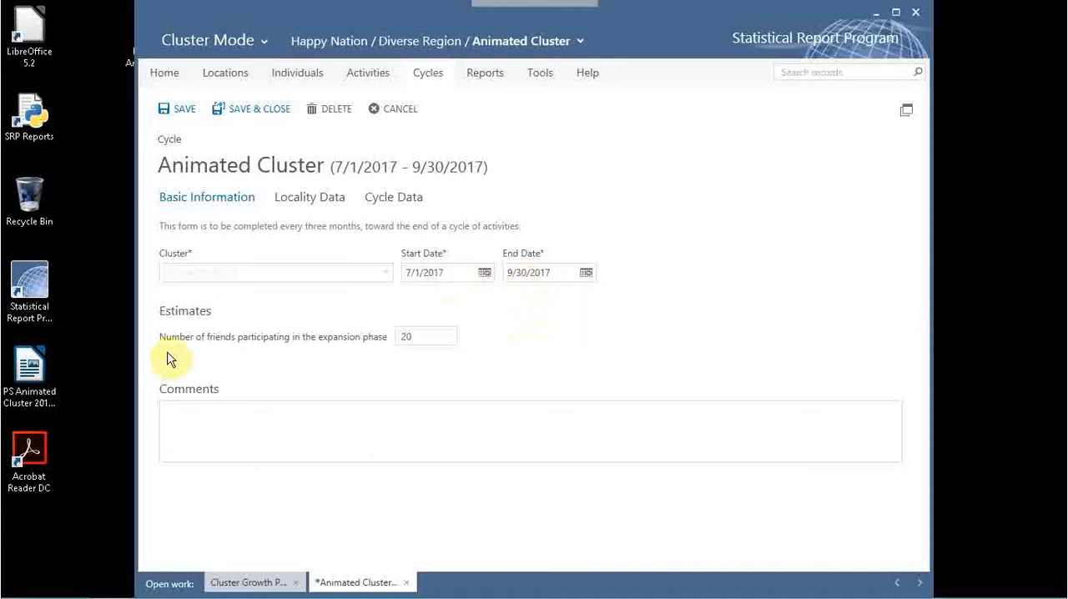
double_click(407, 336)
text(25)
click(303, 436)
Review the cycle's locality data from devotional meetings through home visits and save the record.
click(320, 205)
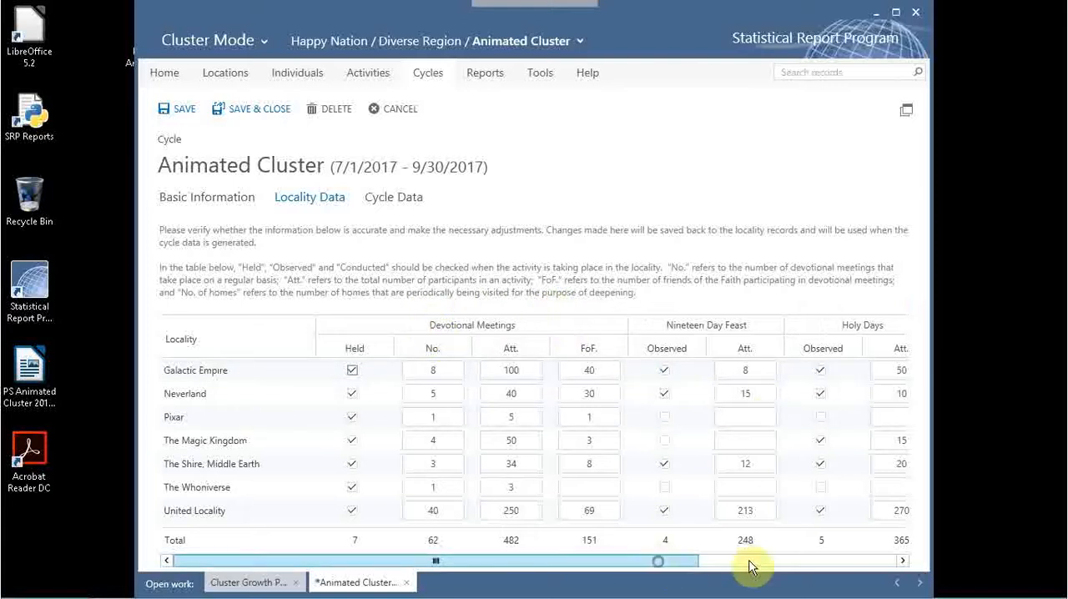
drag(746, 563, 886, 576)
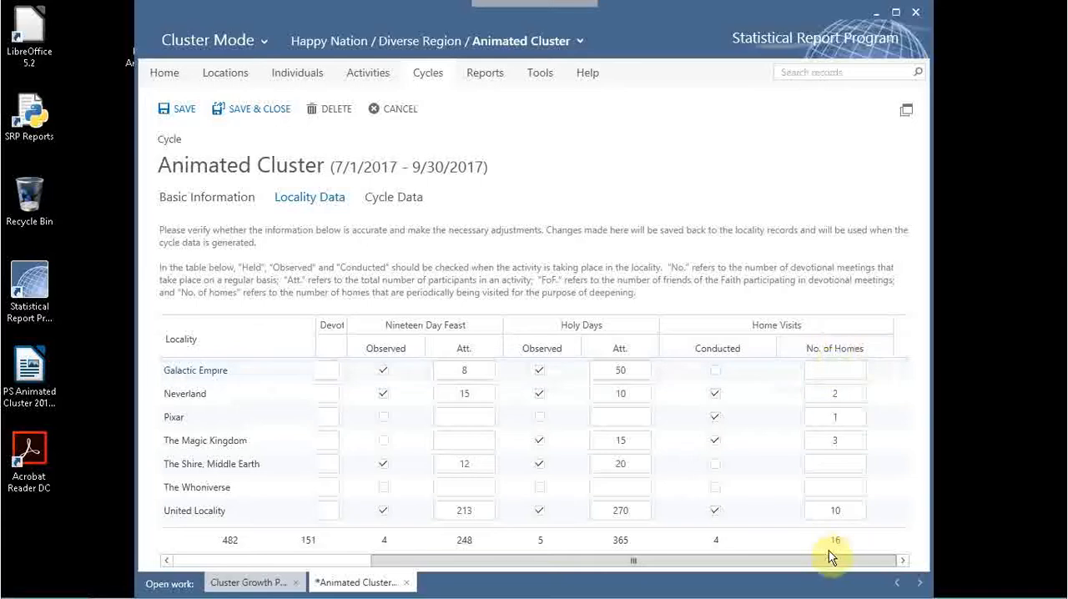
drag(830, 562, 453, 538)
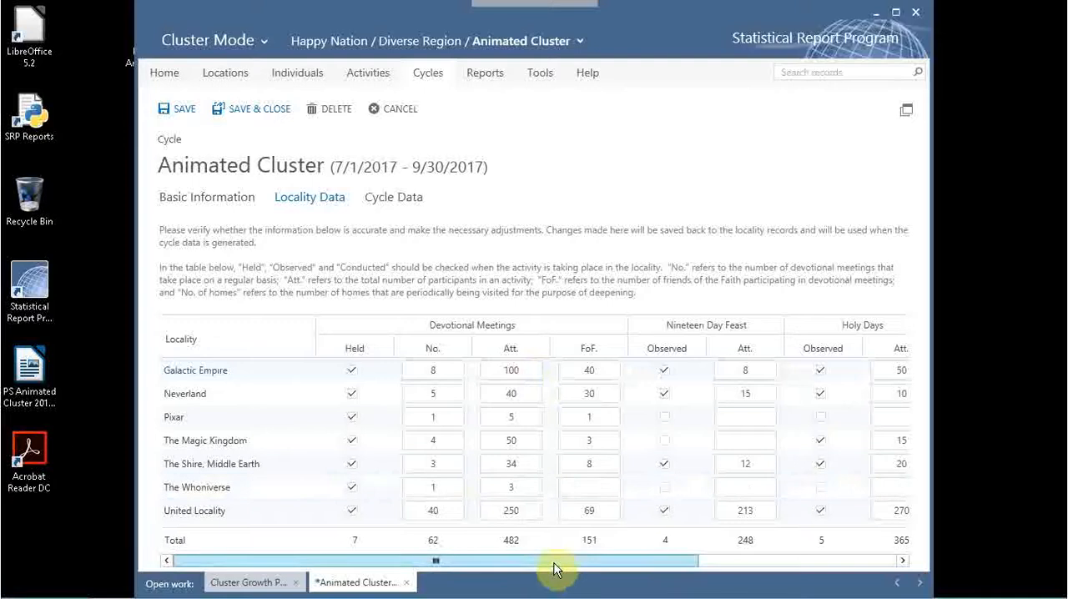
drag(554, 562, 829, 563)
drag(509, 567, 381, 564)
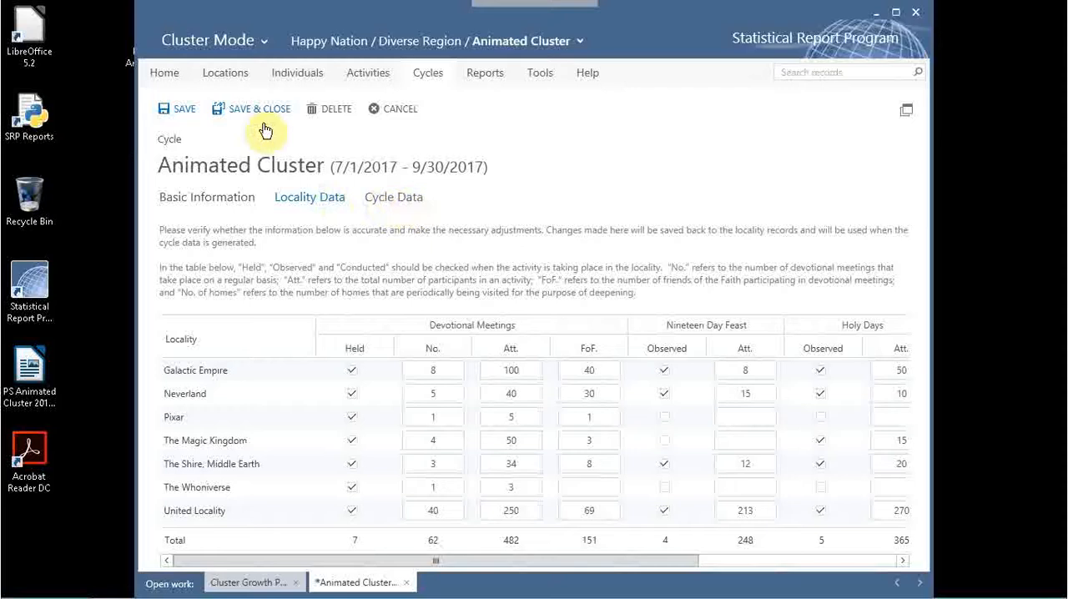
click(165, 108)
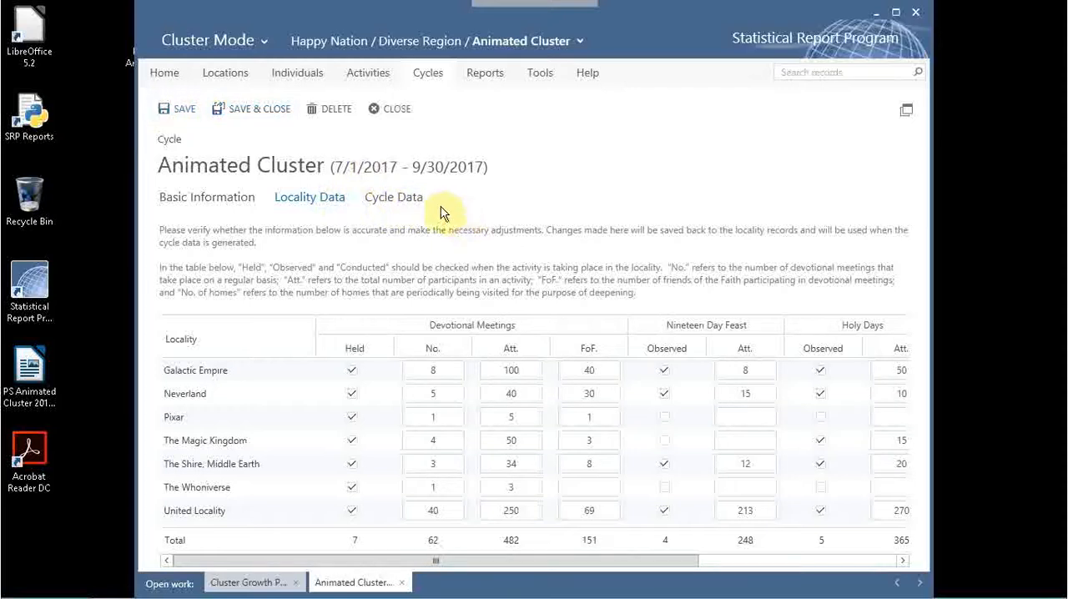
Examine the generated cycle data tables, from the institute course completions through the core activities.
click(383, 201)
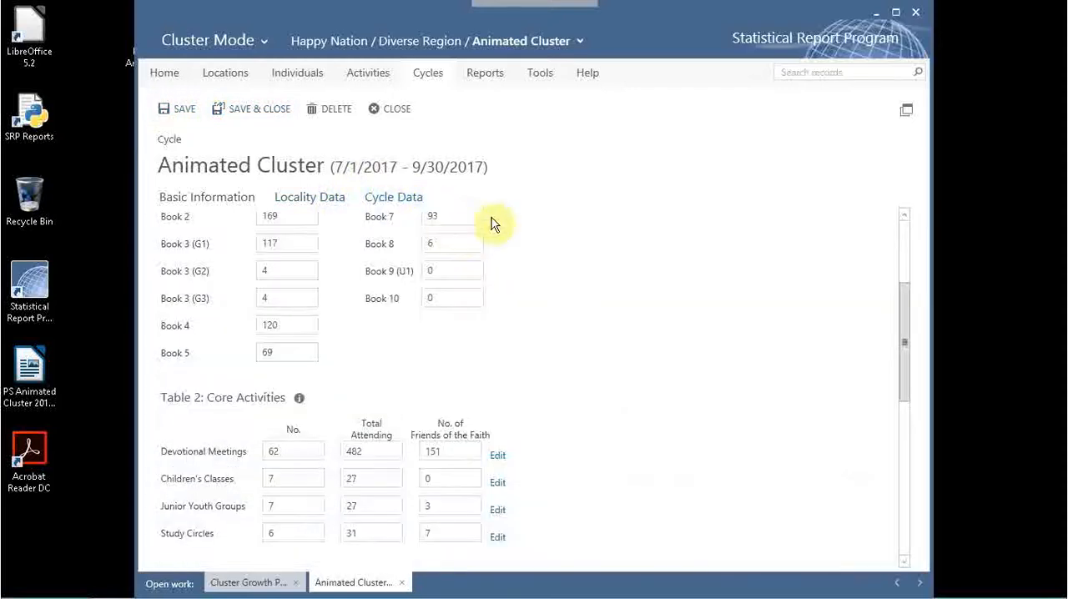
drag(903, 350, 908, 258)
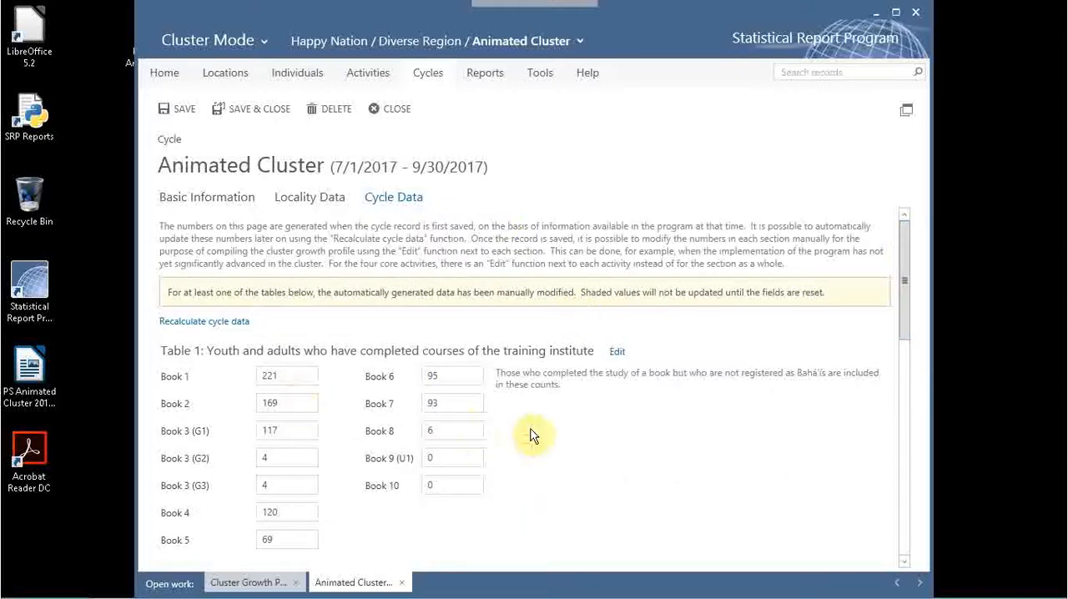
drag(904, 273, 901, 220)
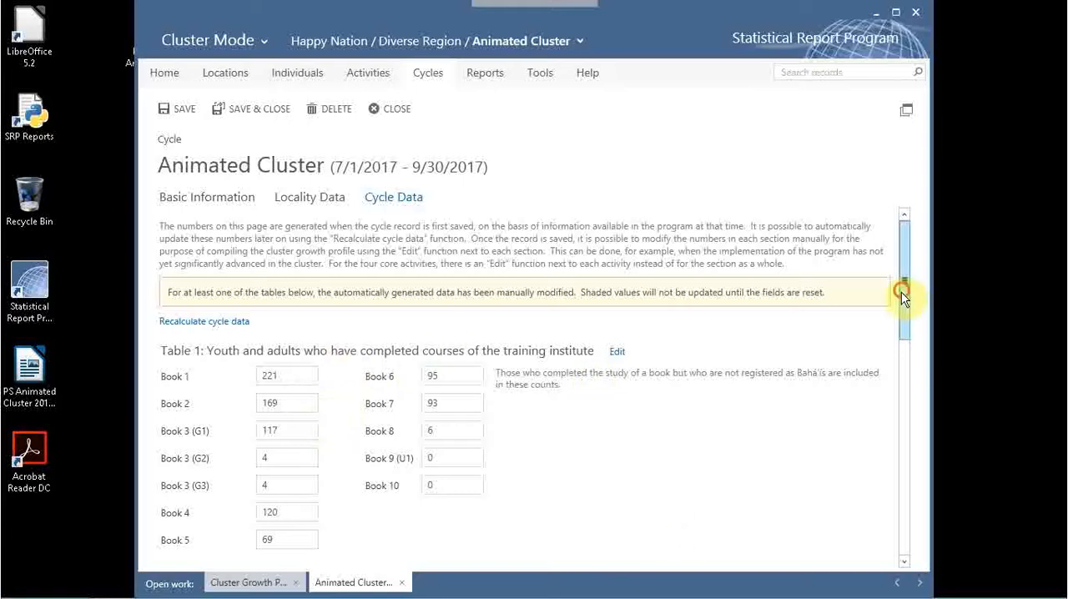
drag(902, 292, 875, 241)
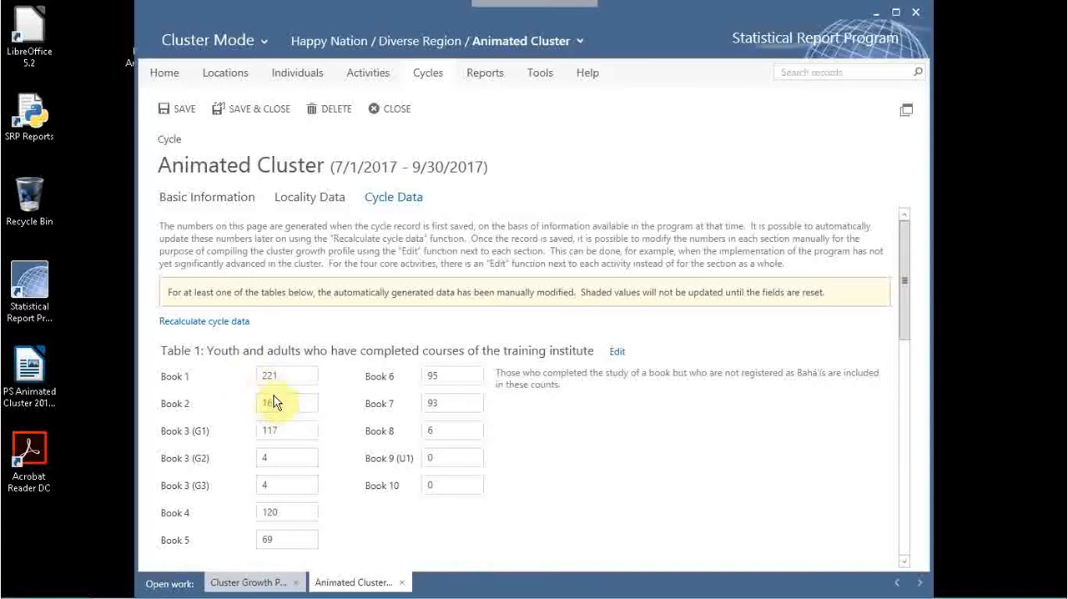
drag(907, 287, 889, 226)
drag(907, 307, 913, 346)
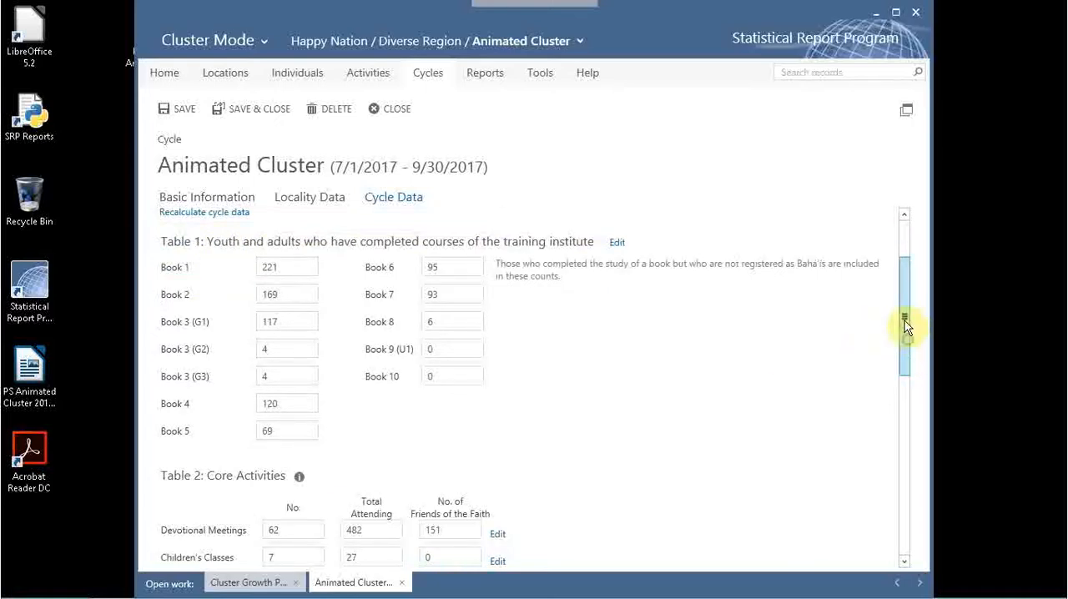
drag(905, 323, 904, 284)
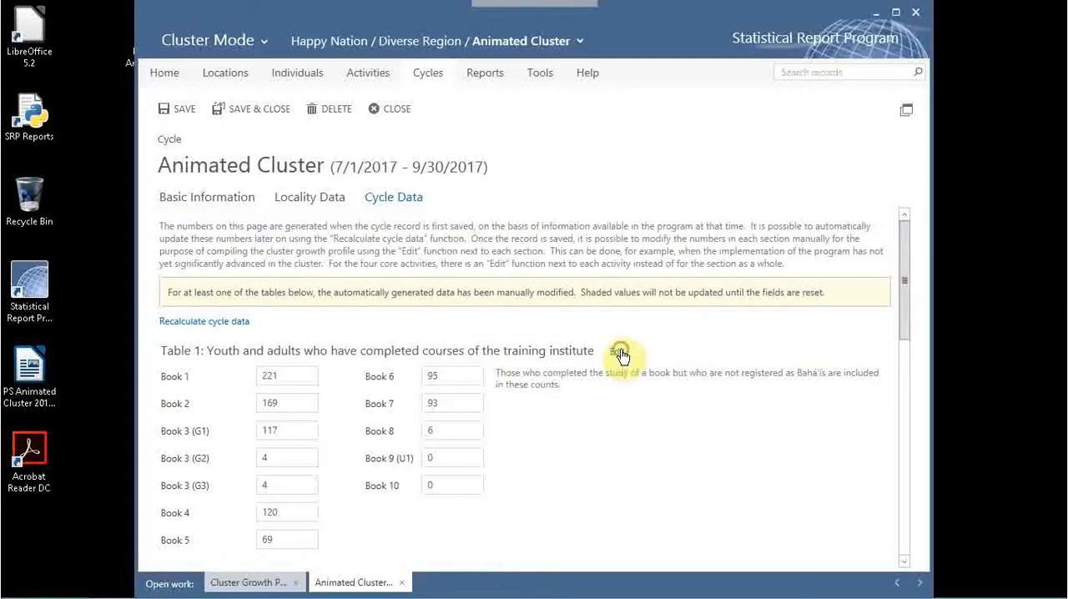
Make Table 1 of the cycle data manually editable and set the Book 1 count to 222.
click(620, 353)
click(282, 378)
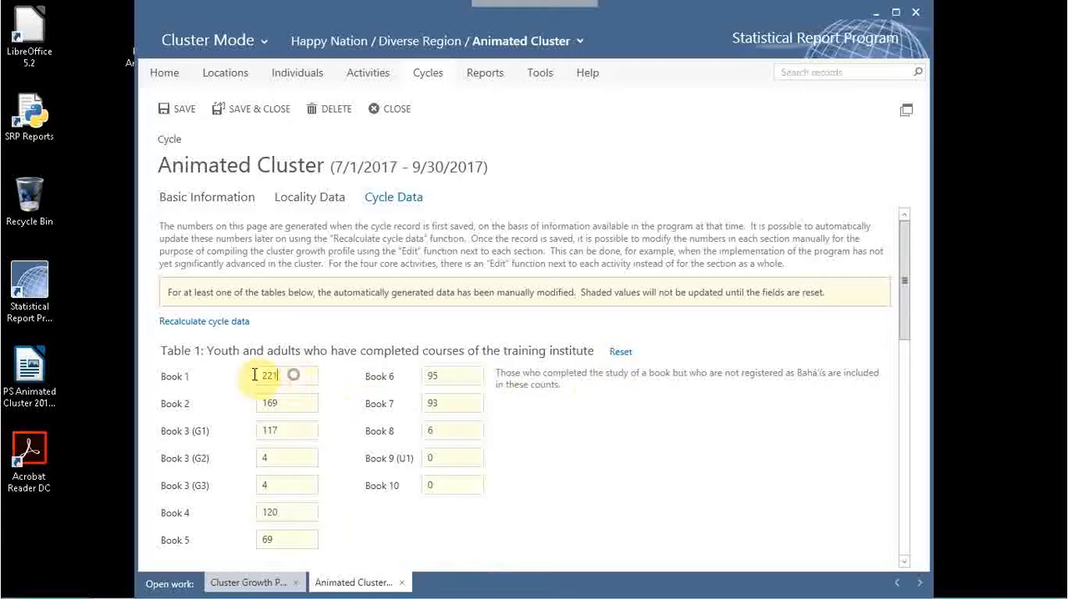
text(22)
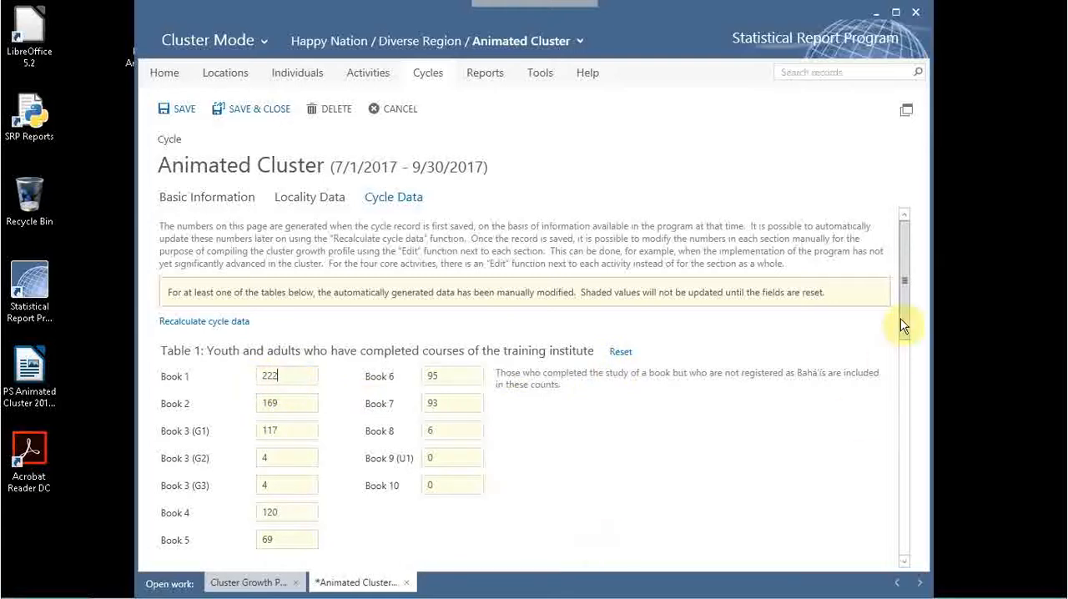
drag(910, 319, 902, 340)
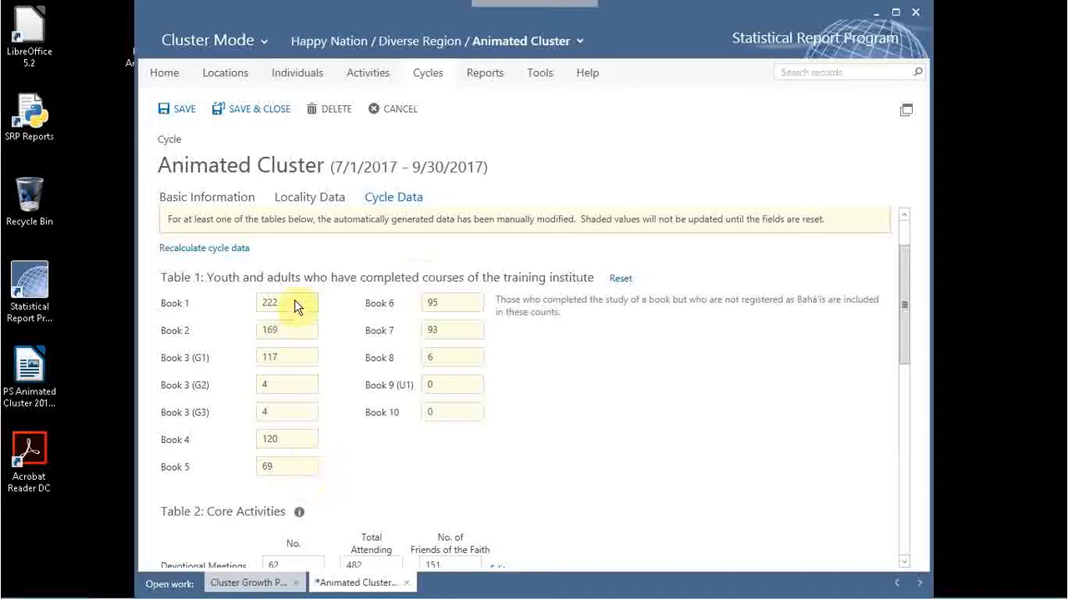
drag(239, 302, 284, 382)
click(285, 307)
Look at the individuals list and the cycles list, and return to the open cycle record.
click(317, 75)
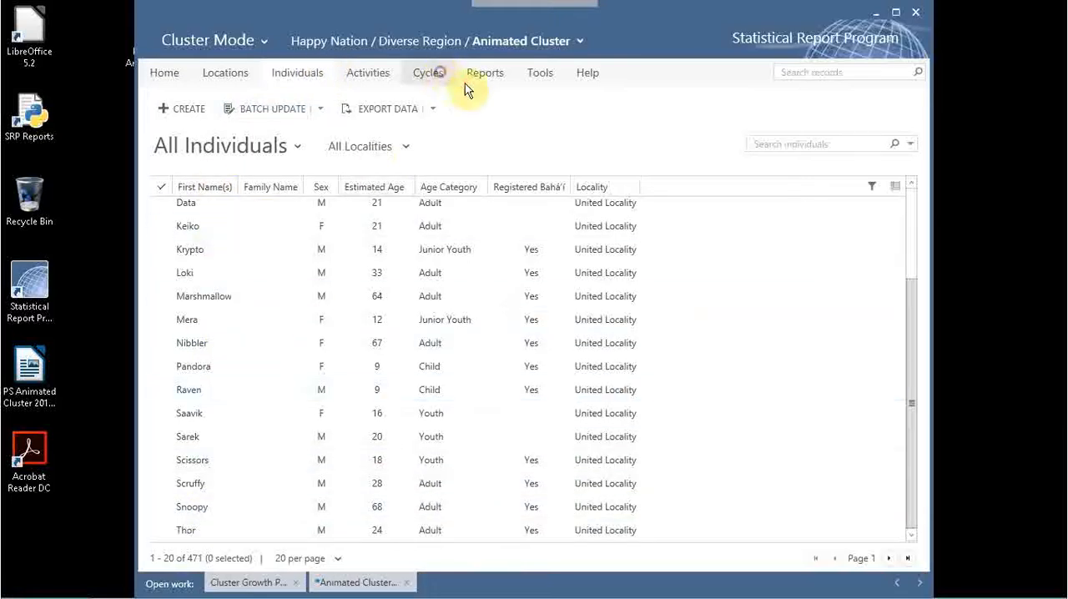
click(440, 72)
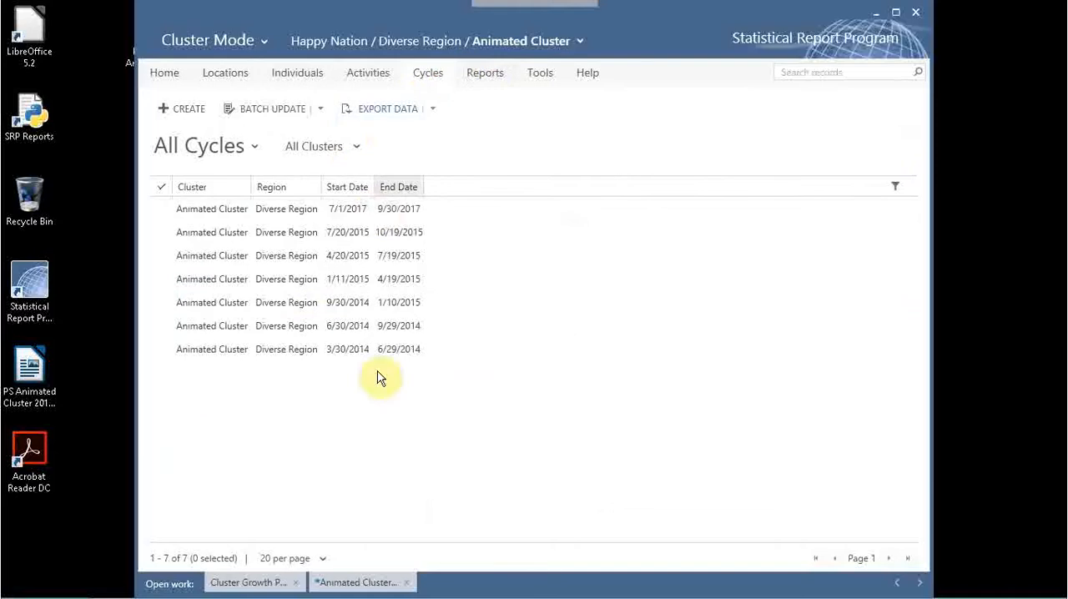
click(348, 584)
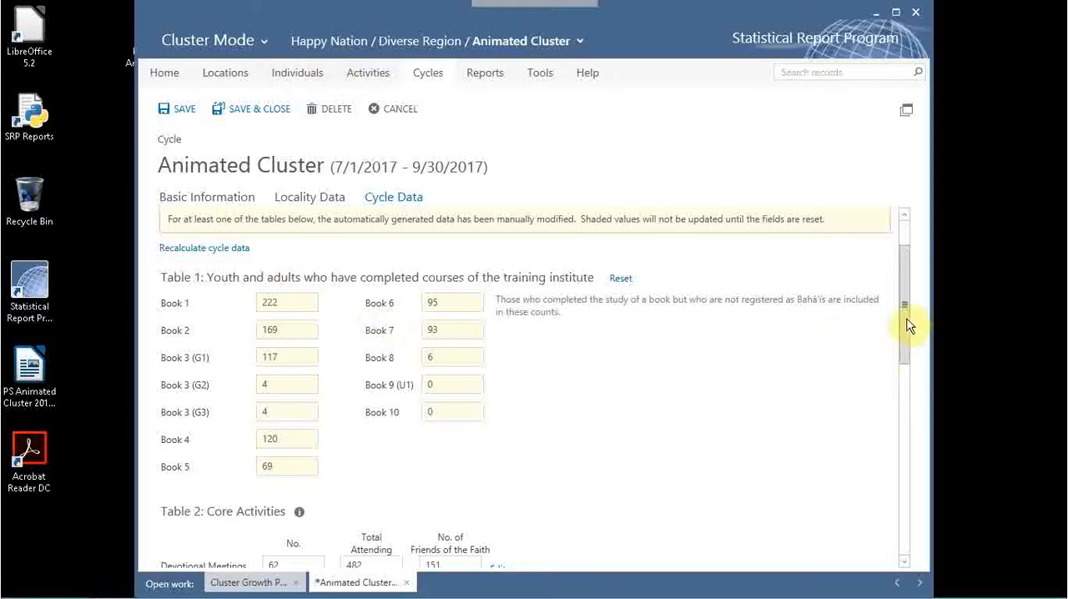
In Table 3, set children and junior youth registered to 5 and newly enrolled believers in the institute process to 6, and save the cycle.
drag(902, 324, 908, 436)
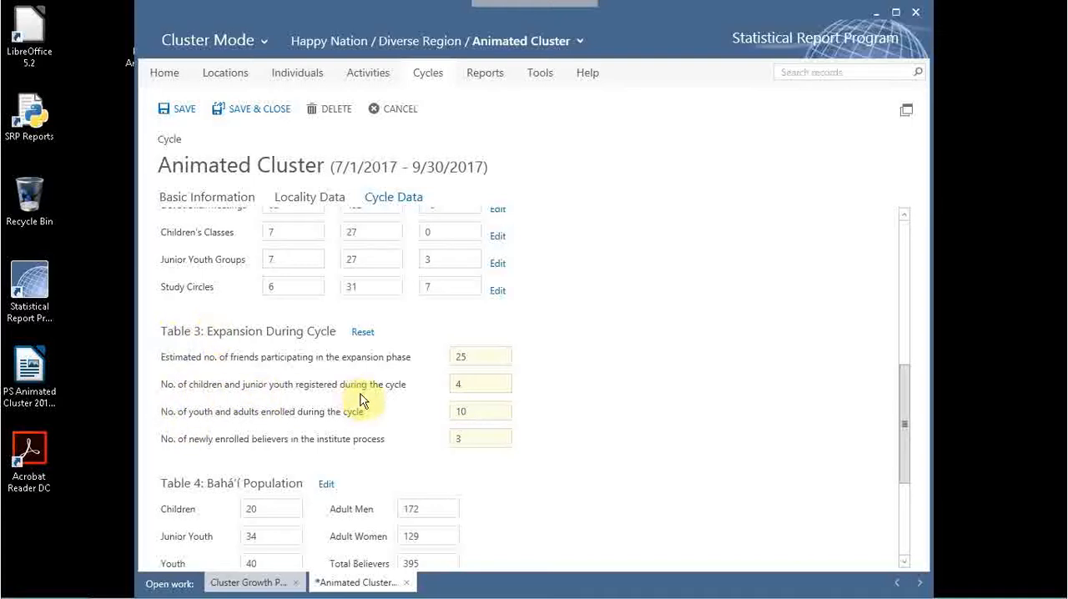
click(482, 386)
key(BackSpace)
text(5)
click(455, 438)
text(6)
drag(901, 446, 917, 258)
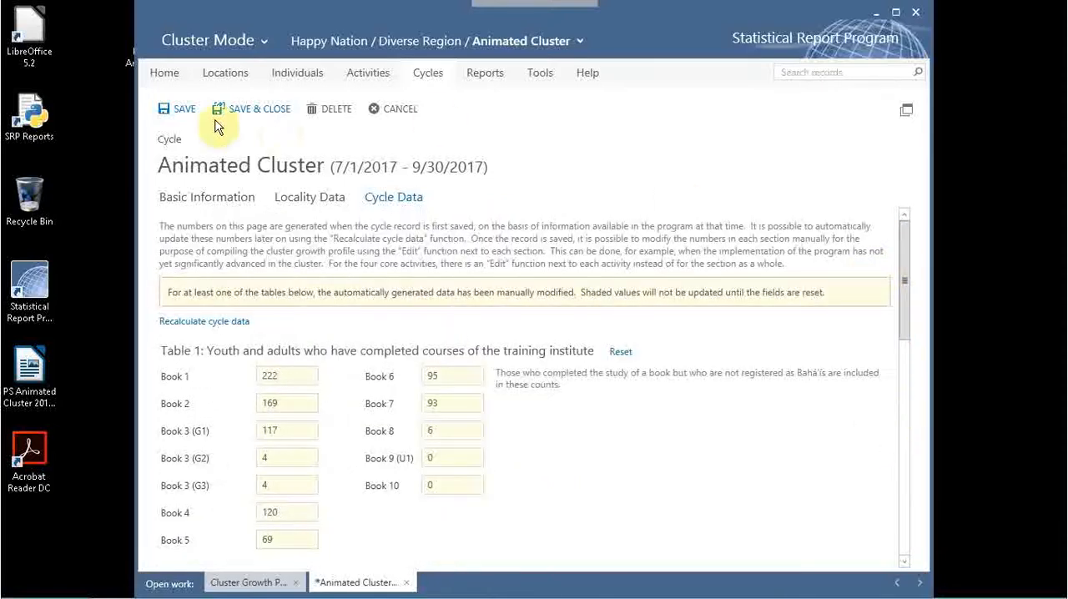
click(179, 109)
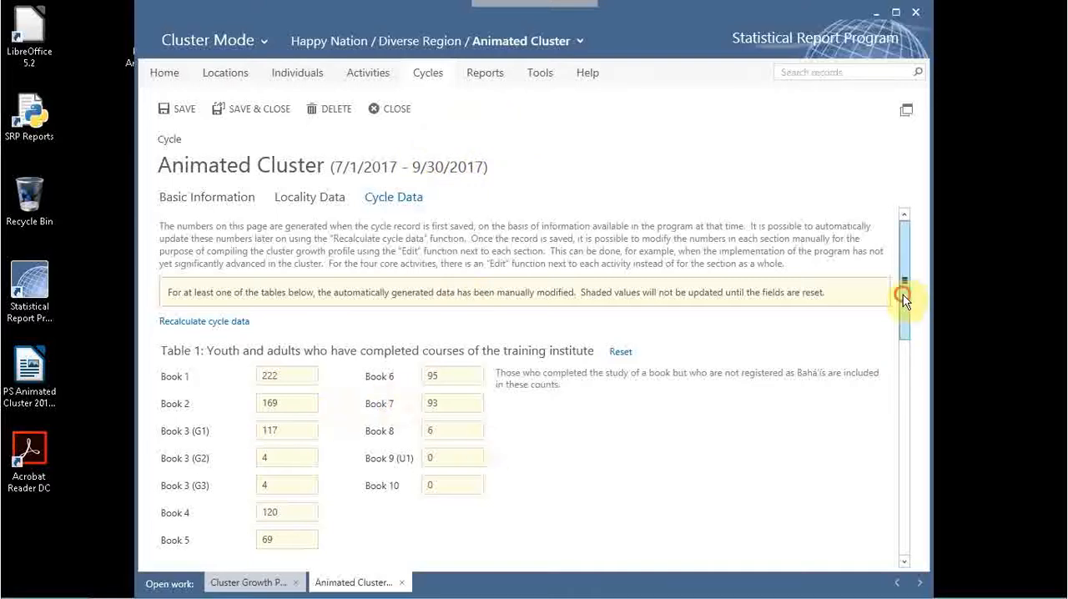
View the completed study circle books in the 59-year-old woman's individual record and close it.
drag(902, 295, 908, 262)
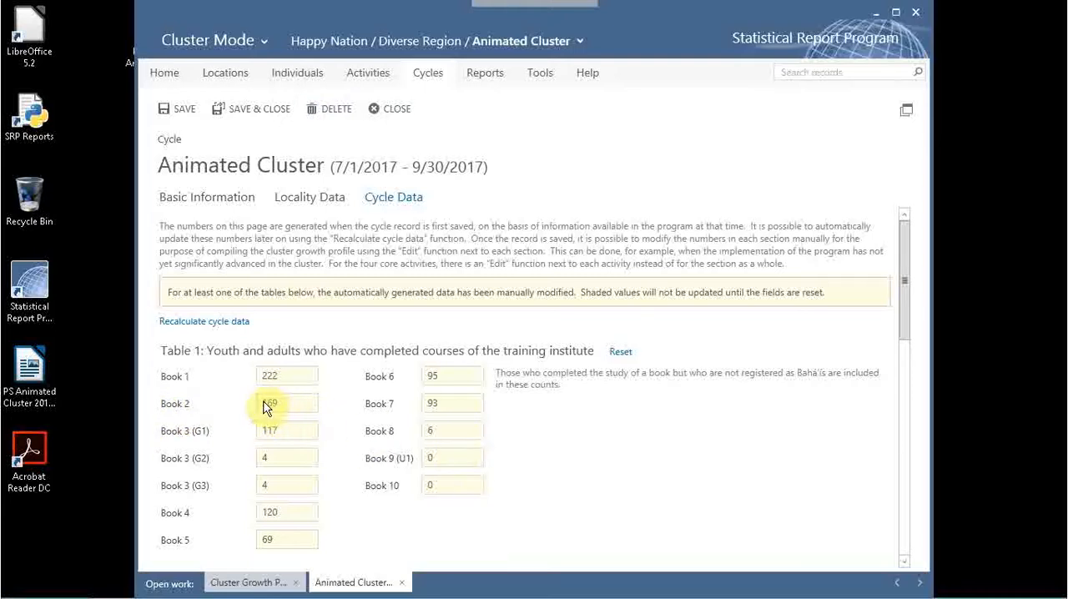
click(297, 75)
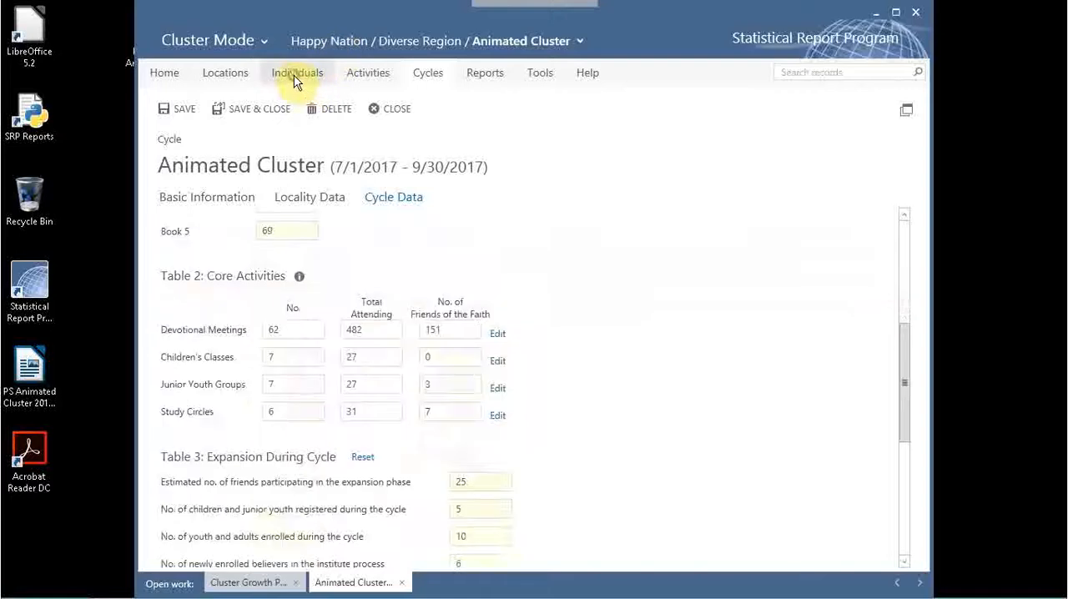
scroll(229, 442, down, 1)
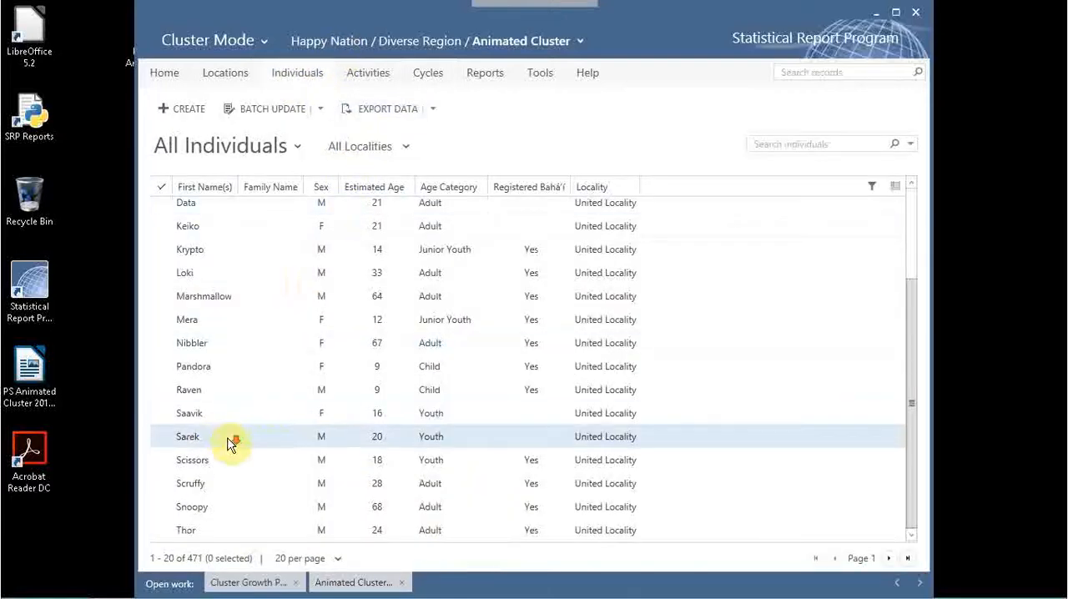
drag(914, 456, 920, 300)
click(191, 302)
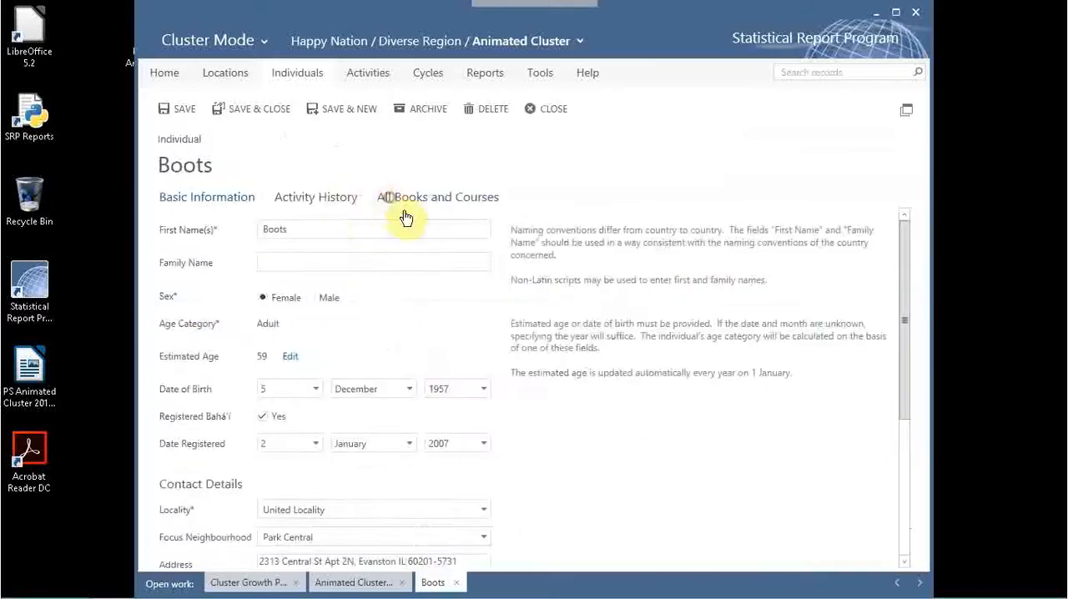
click(400, 204)
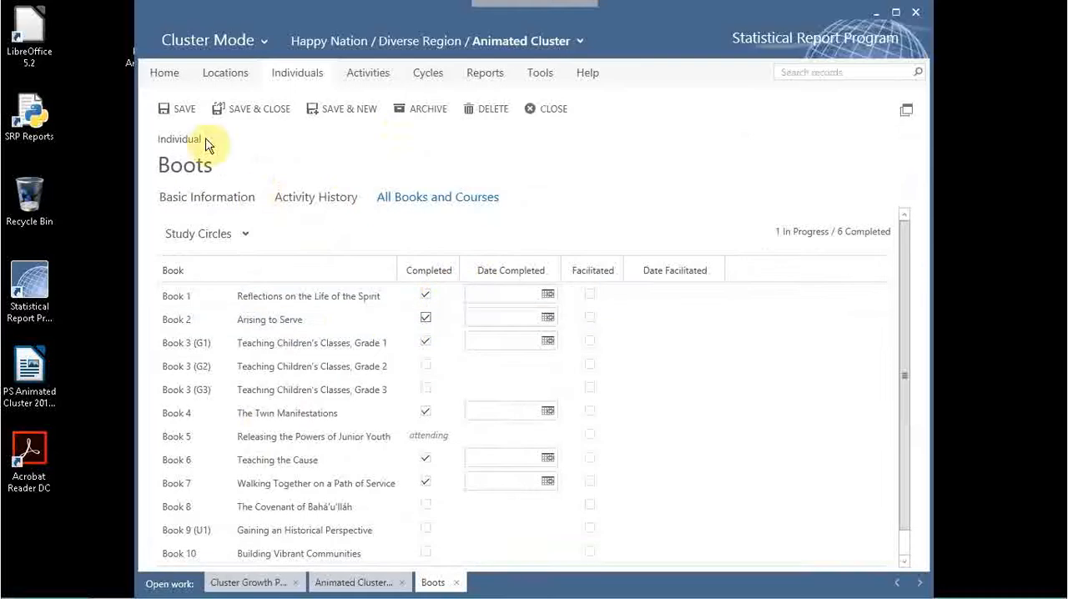
click(547, 109)
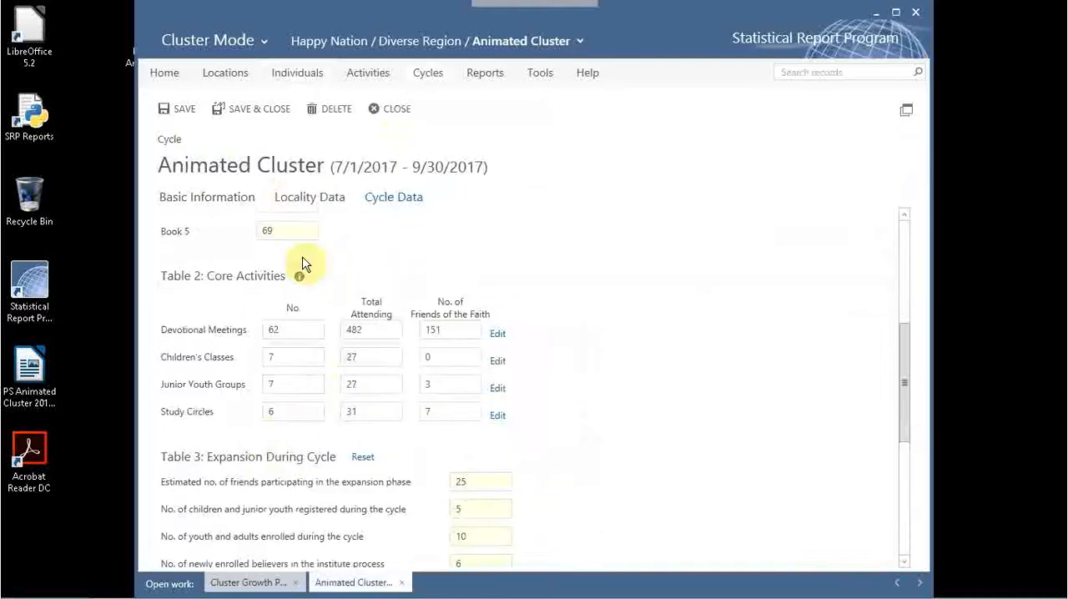
View the children's class grades in the 9-year-old boy's individual record and close it.
click(297, 73)
scroll(383, 286, down, 3)
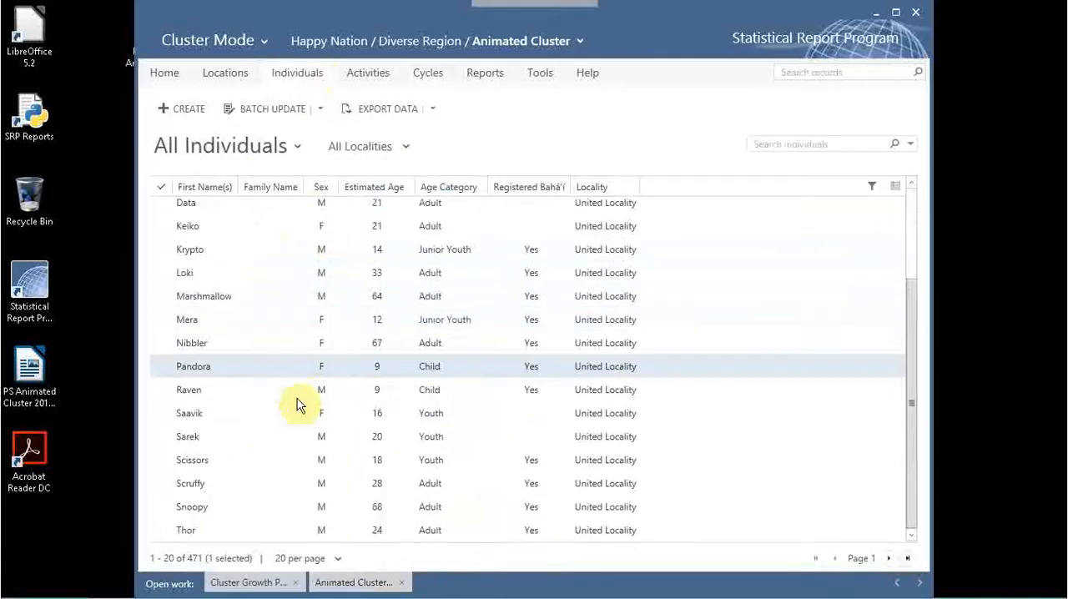
double_click(211, 392)
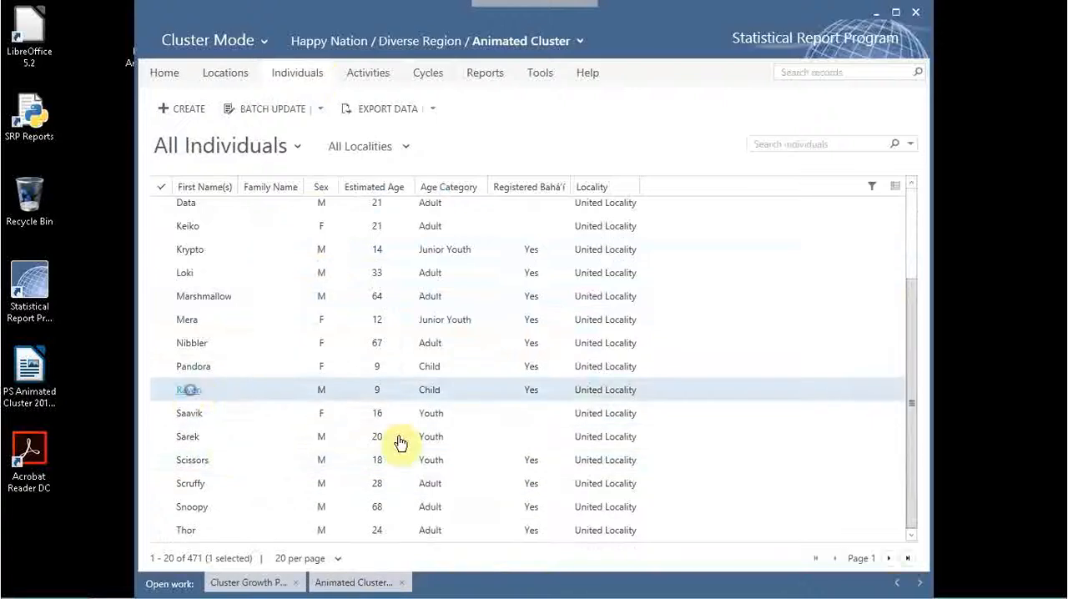
click(438, 204)
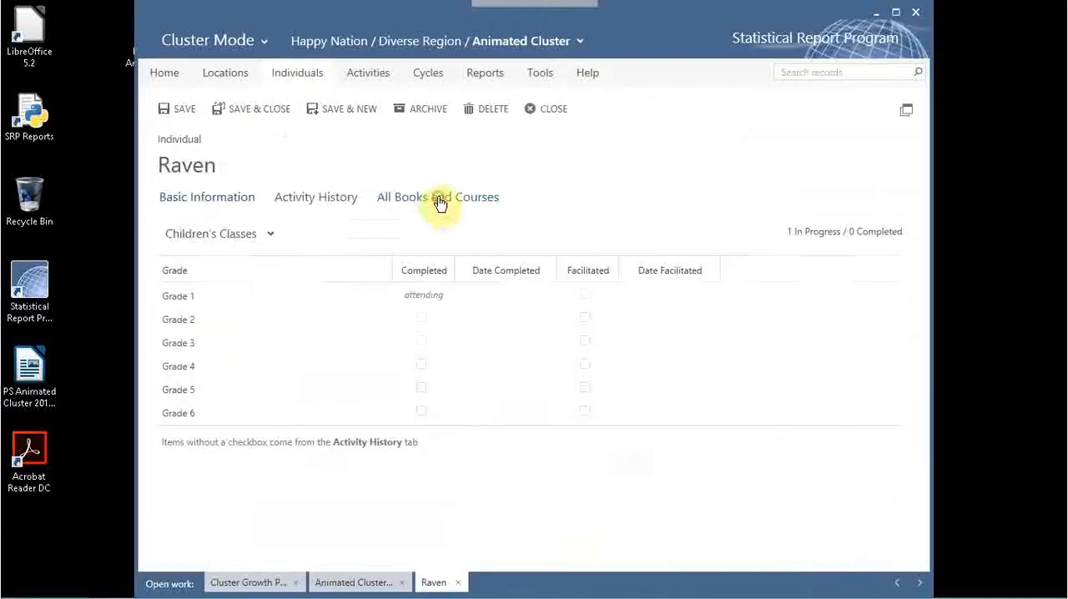
click(547, 108)
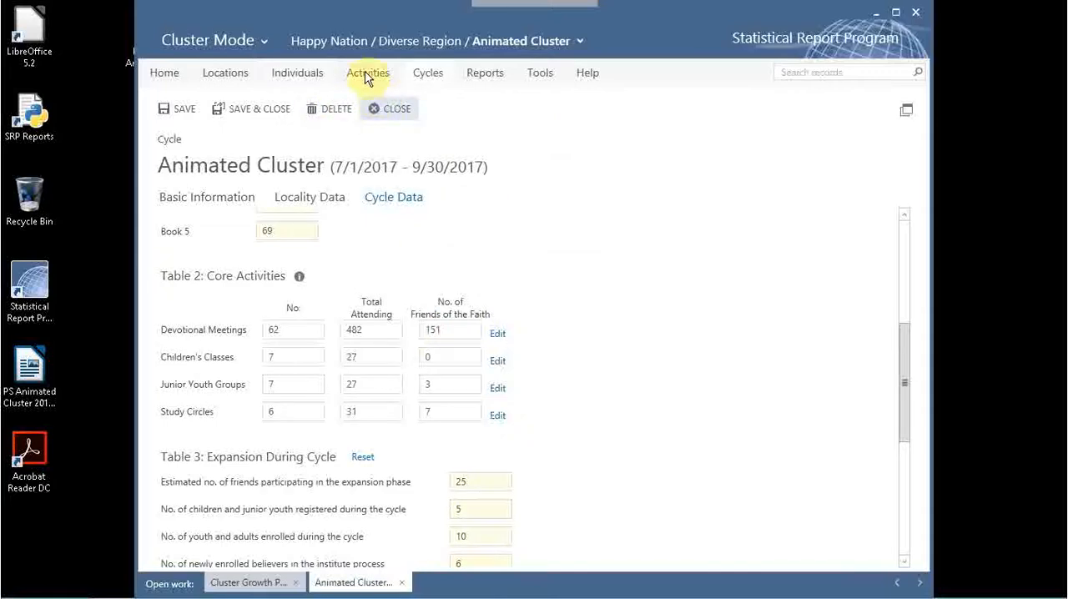
Mark Book 2 "Arising to Serve" as completed in the 20-year-old male youth's individual record, saving and closing it.
click(295, 77)
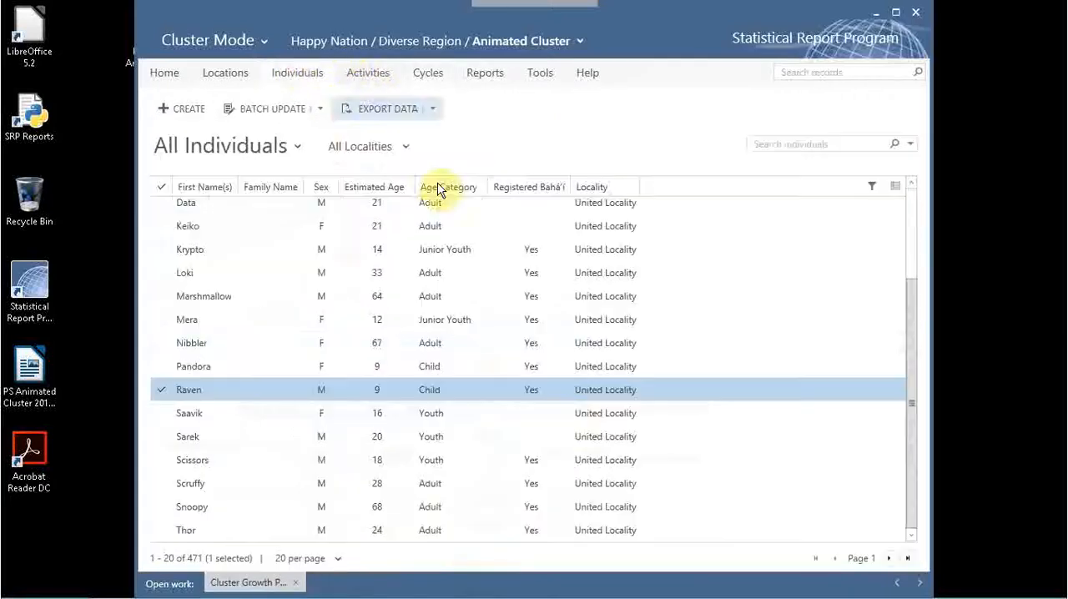
double_click(185, 442)
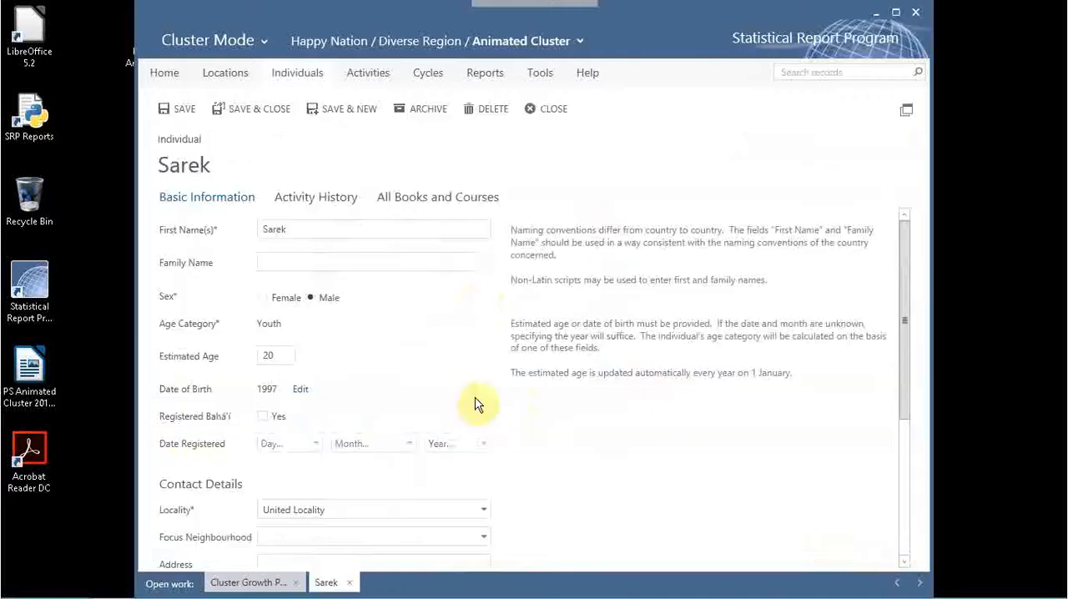
click(421, 199)
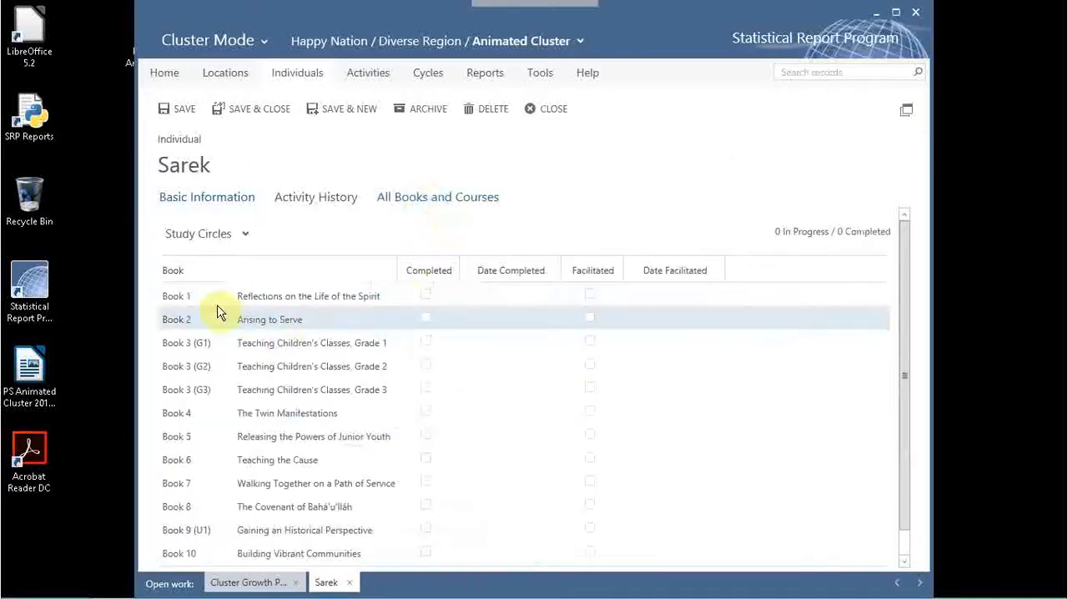
click(425, 318)
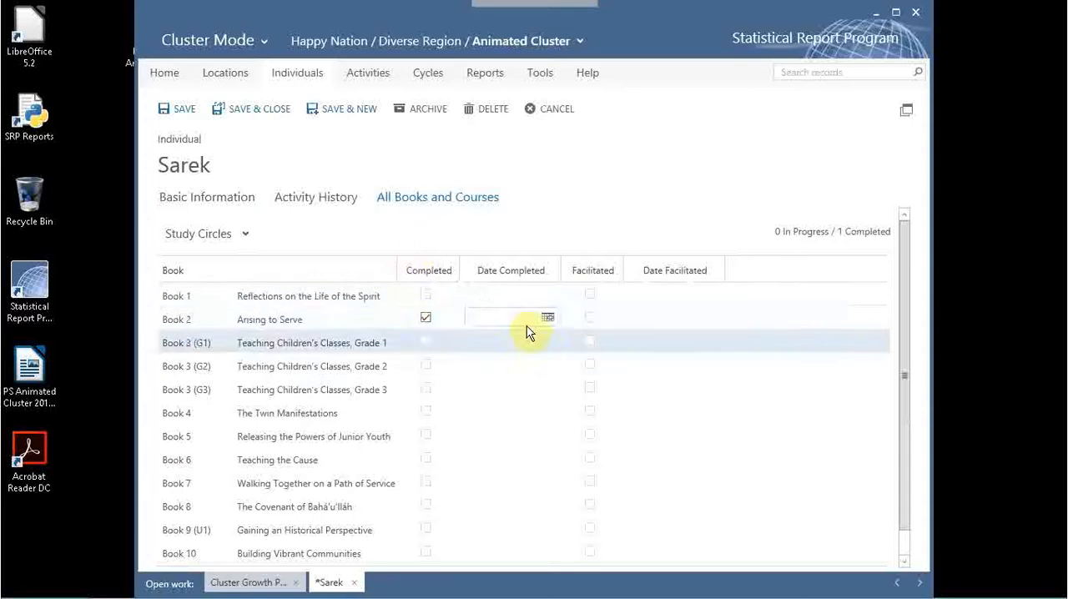
click(258, 112)
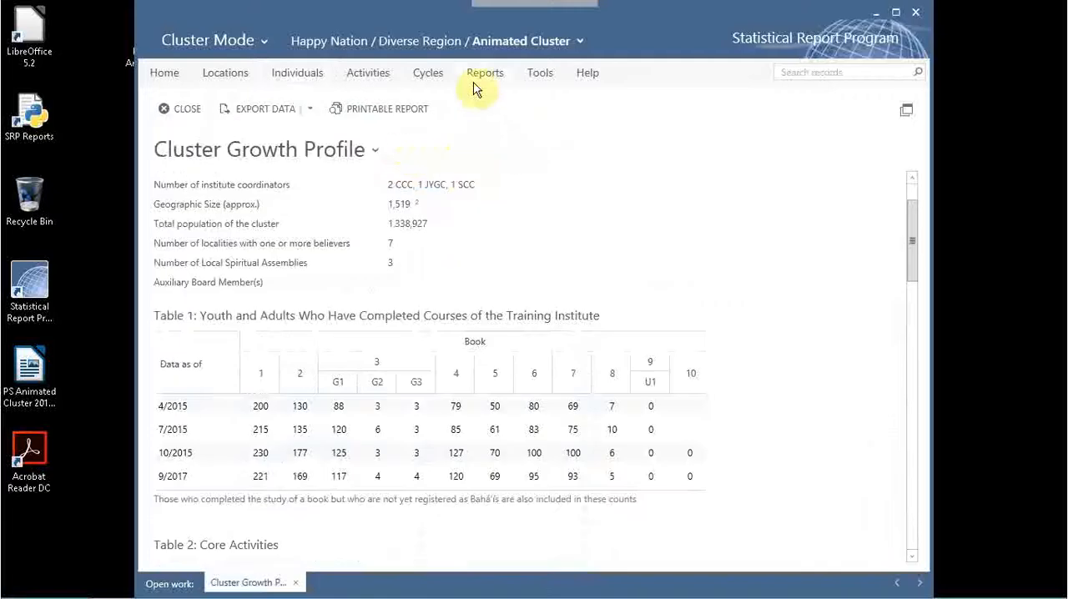
Review the Cycle Data of the 7/1/2017 - 9/30/2017 cycle and close the open Cluster Growth Profile report.
click(428, 73)
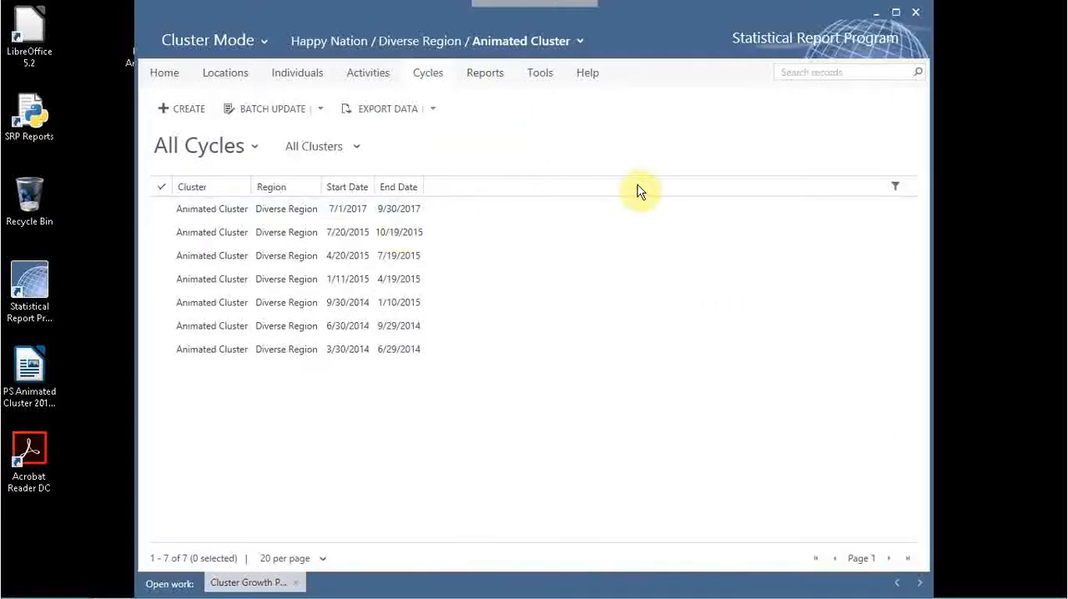
double_click(355, 209)
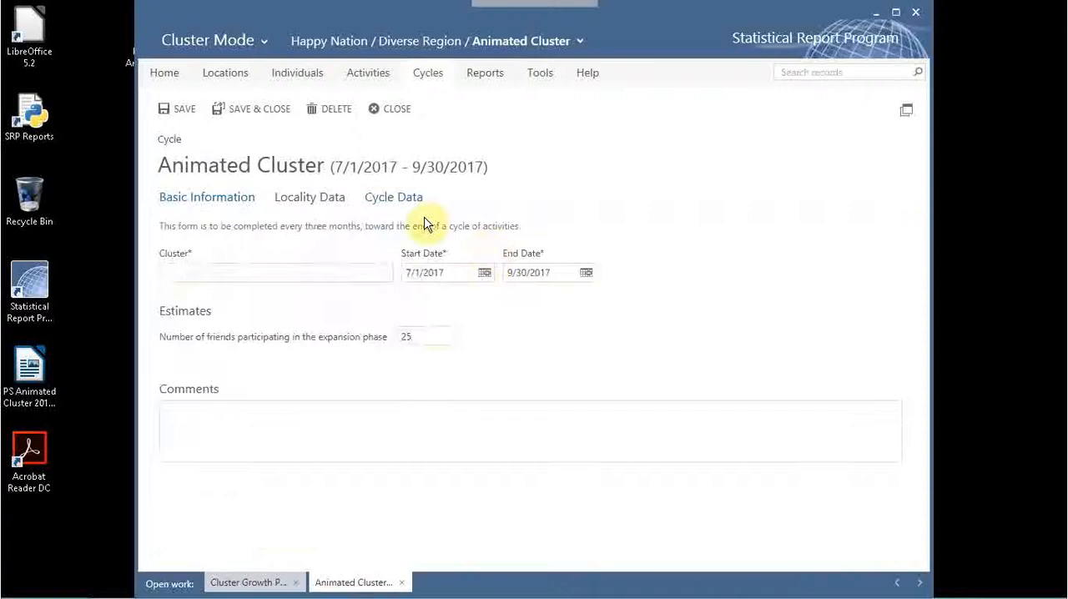
click(374, 207)
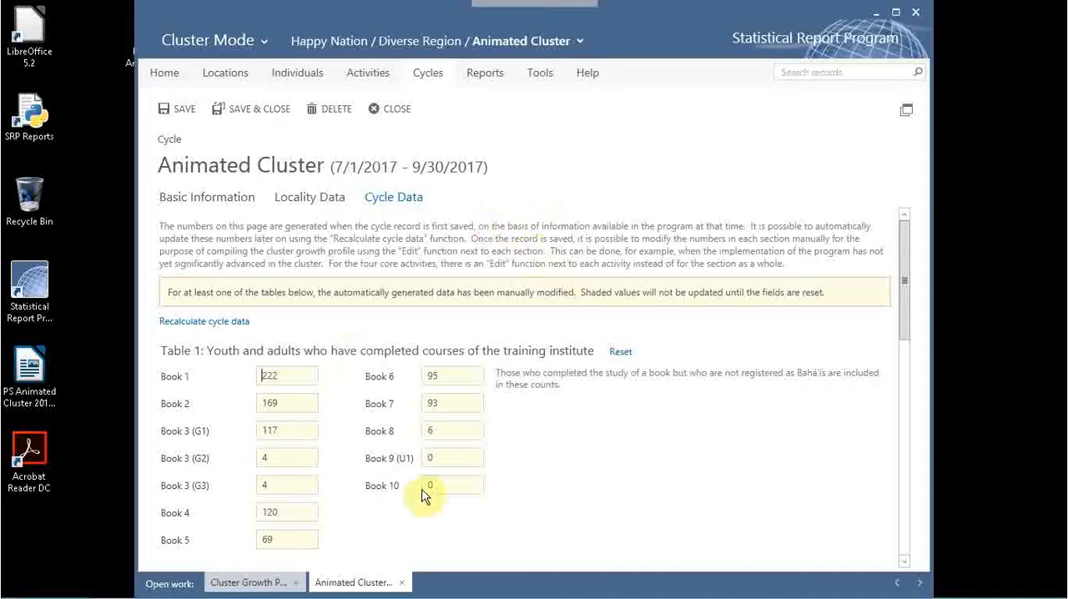
drag(903, 286, 899, 241)
drag(902, 291, 901, 231)
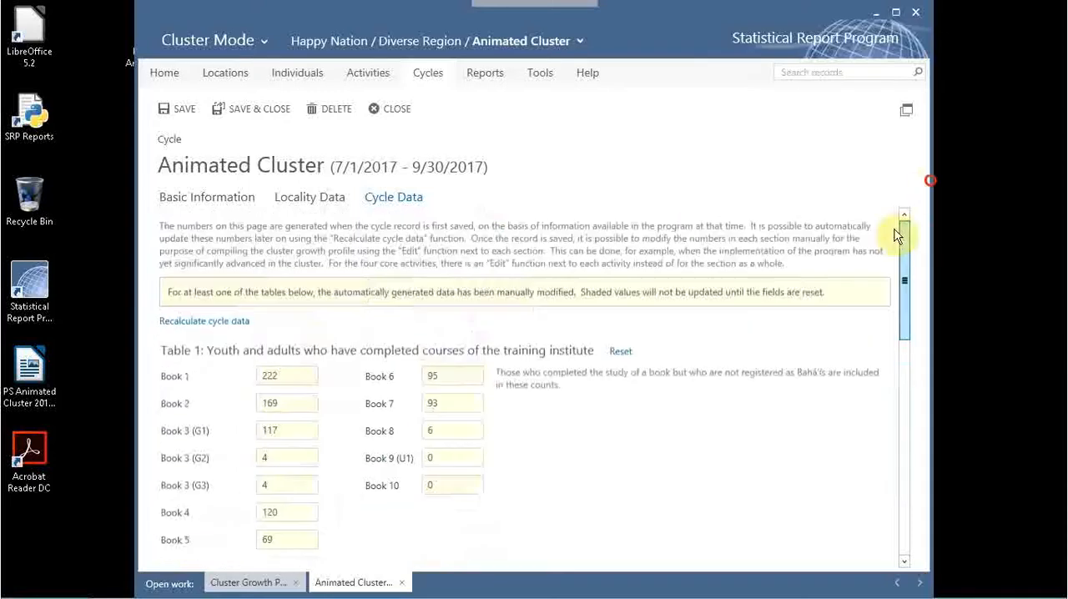
click(299, 583)
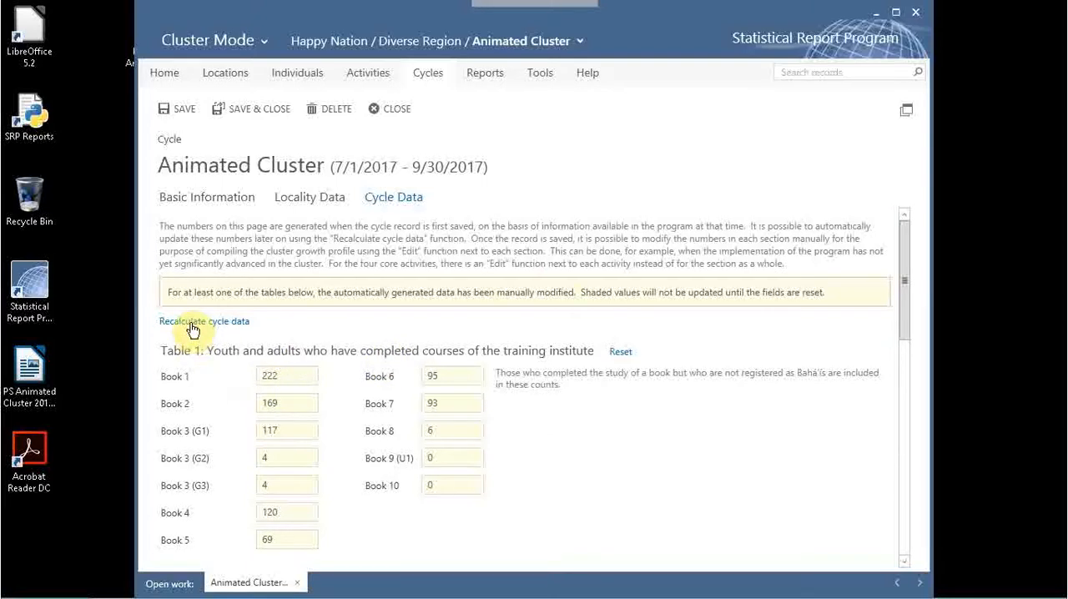
Close and reopen the 7/1/2017 - 9/30/2017 cycle to recheck its Table 1 figures, and close the record.
click(391, 109)
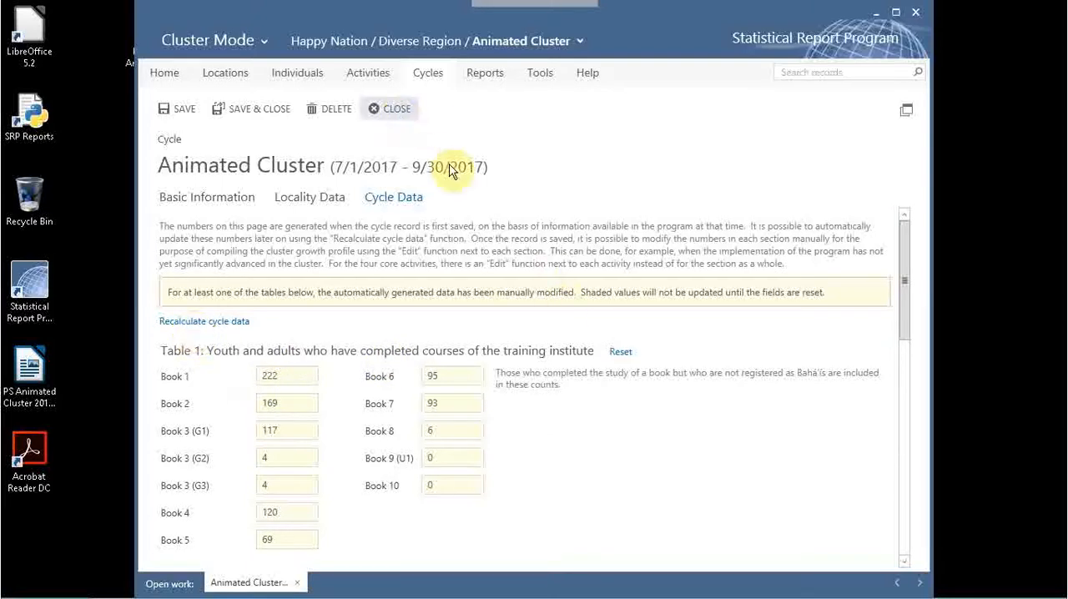
click(348, 210)
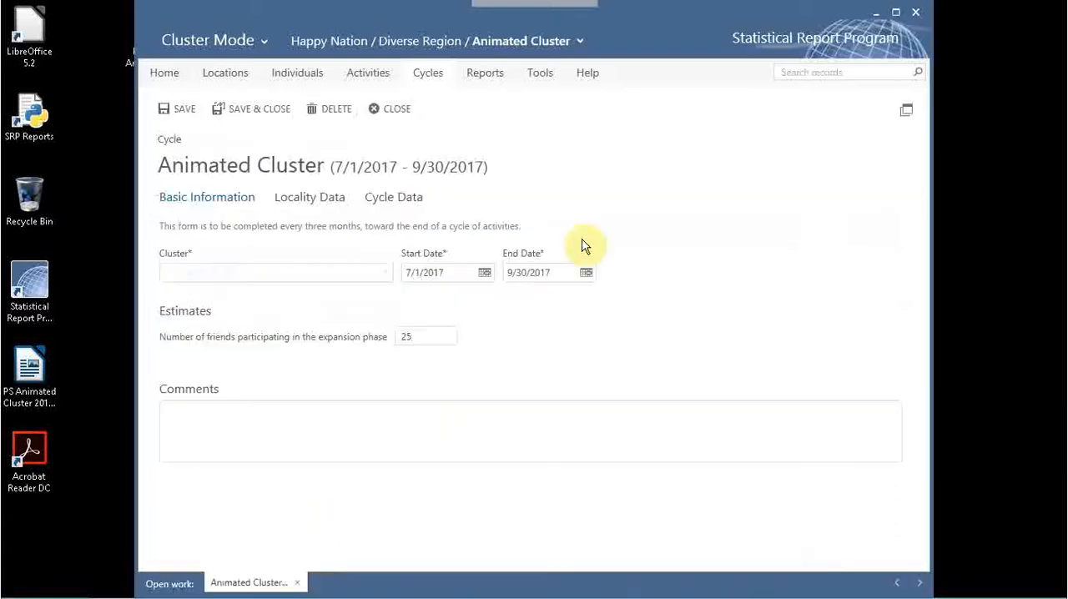
click(393, 197)
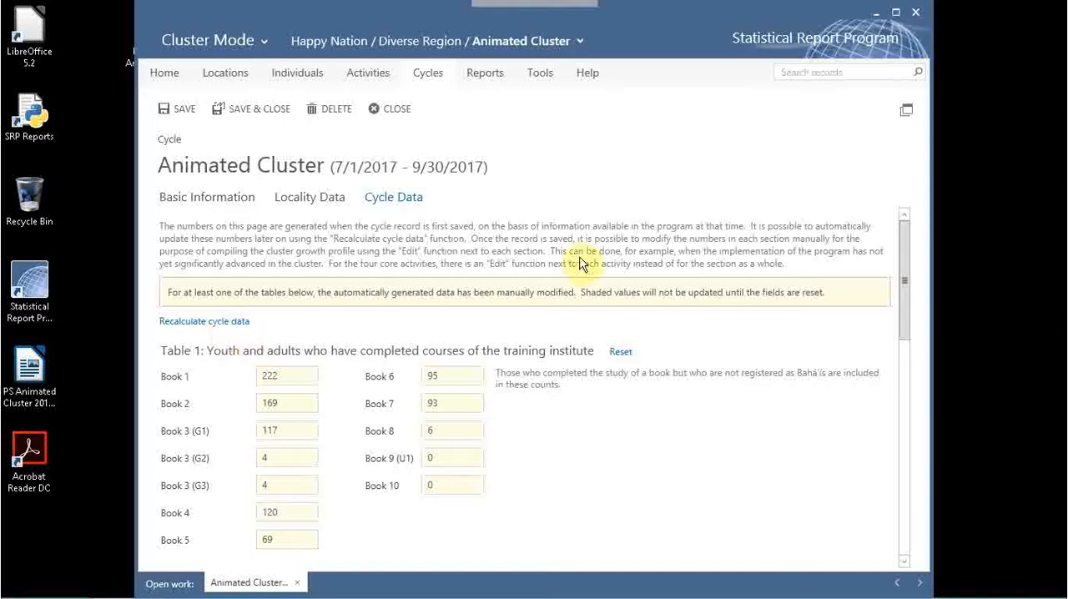
click(385, 108)
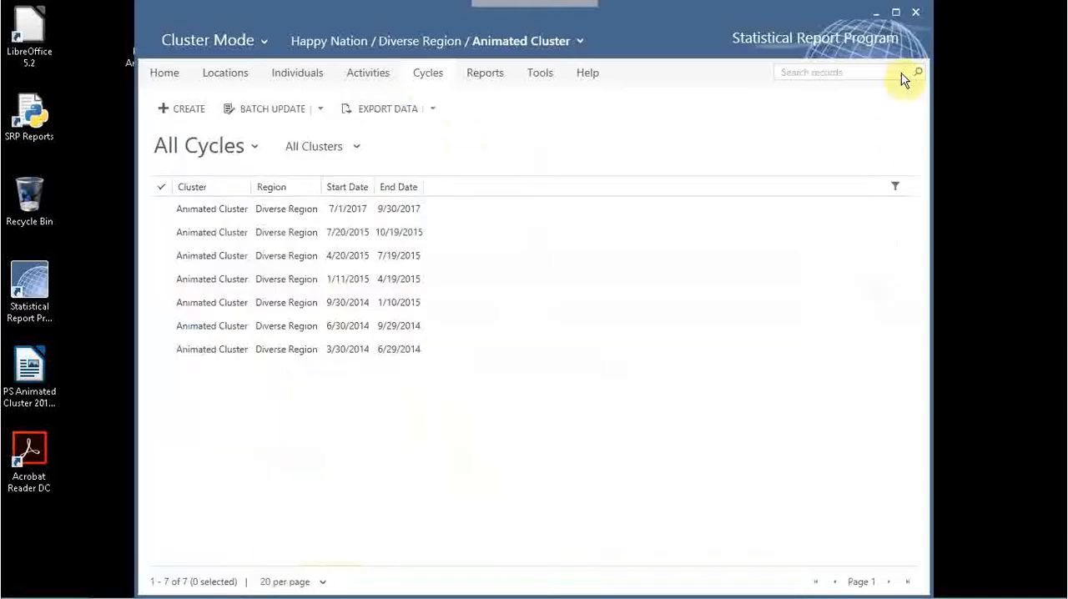
Exit and restart the Statistical Report Program, dismissing the welcome window.
click(915, 12)
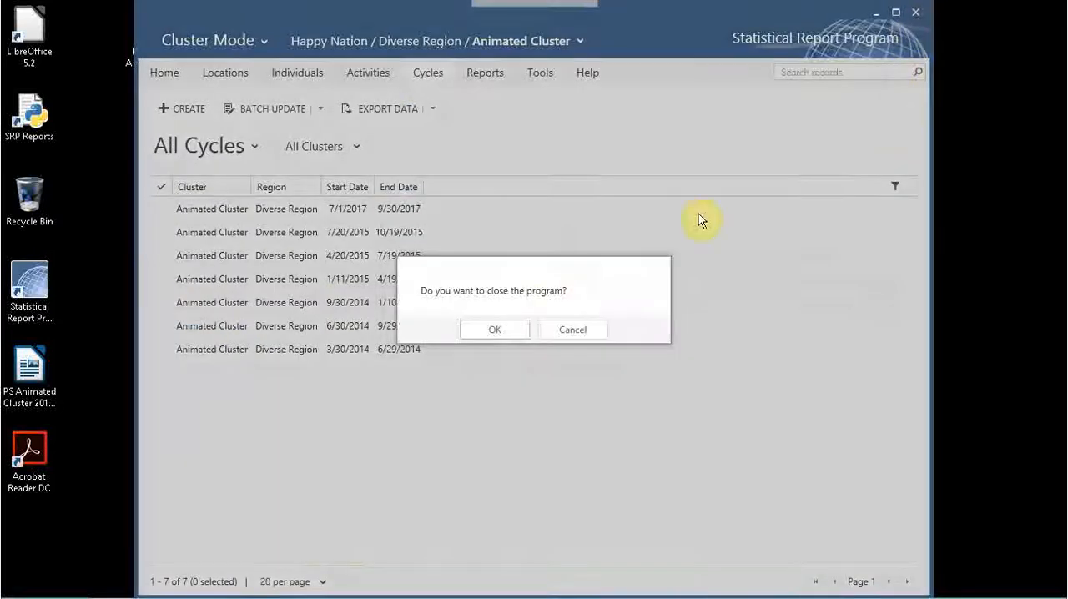
click(507, 327)
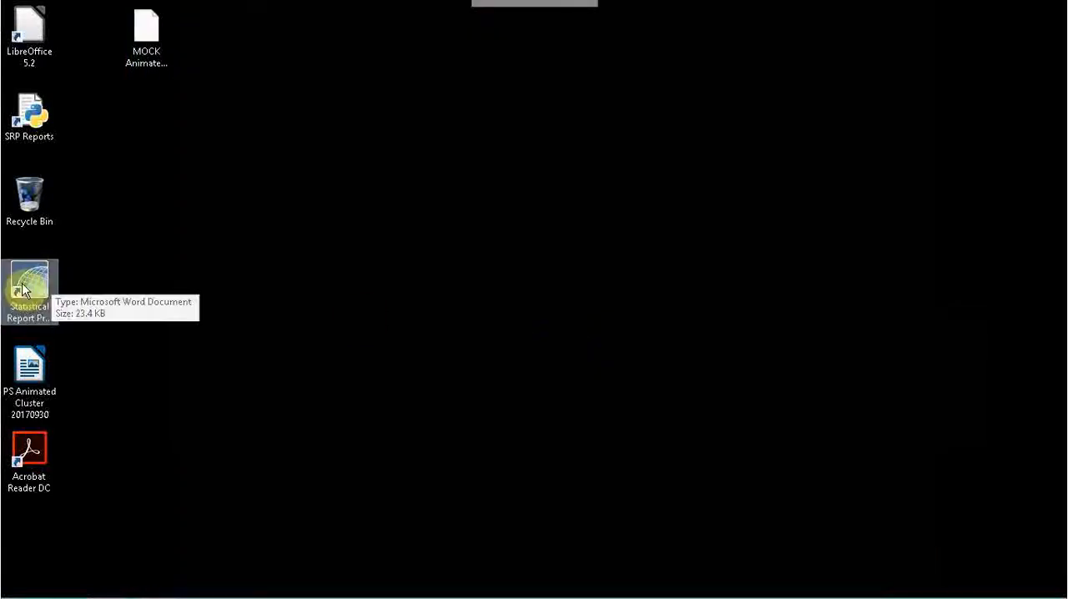
click(22, 290)
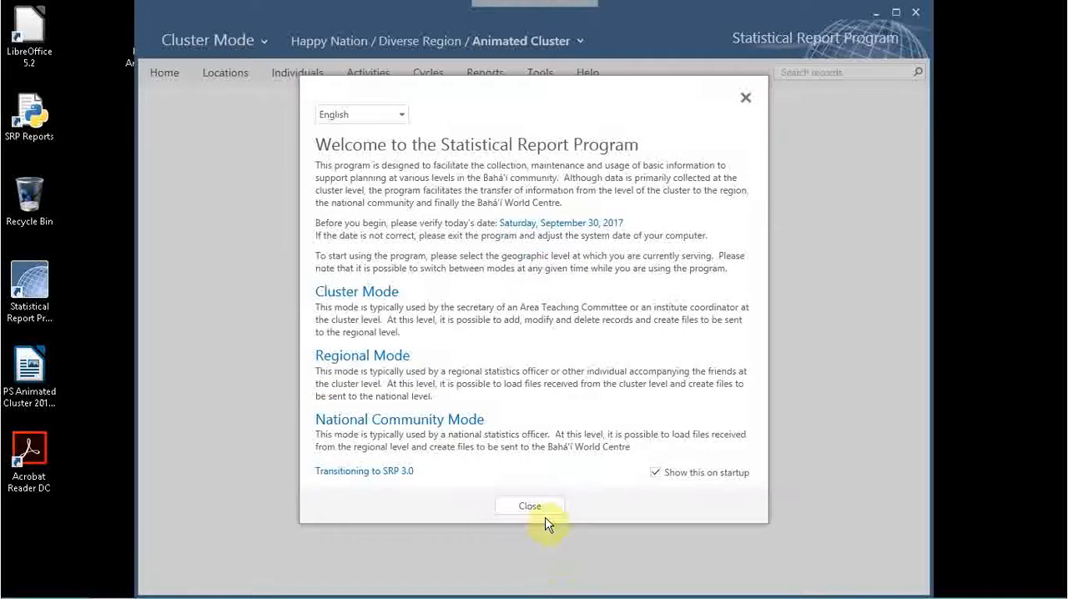
click(532, 506)
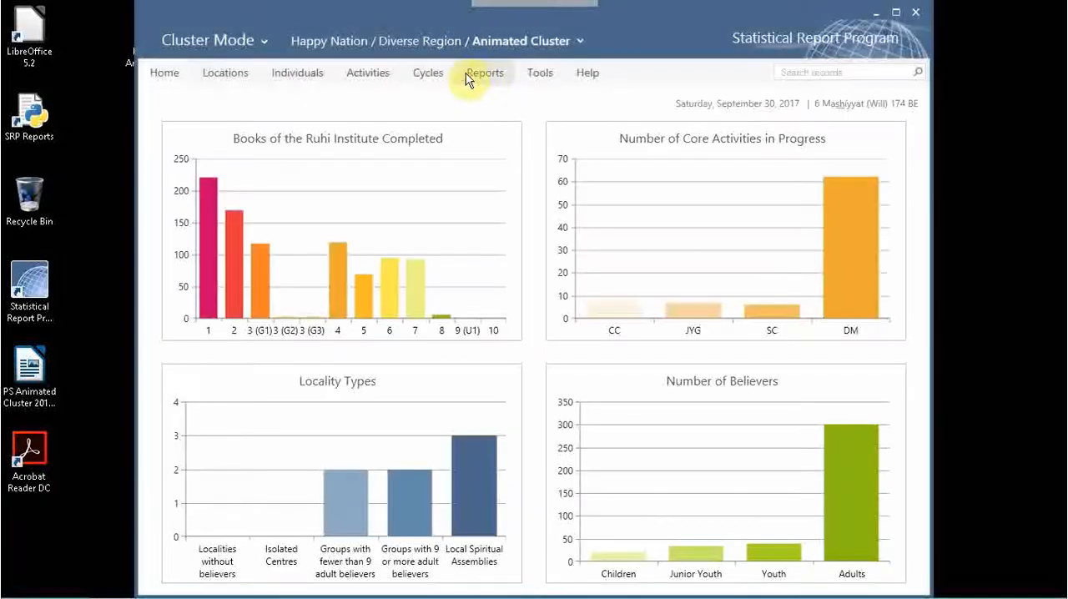
Recalculate the cycle data of the 7/1/2017 - 9/30/2017 cycle.
click(428, 74)
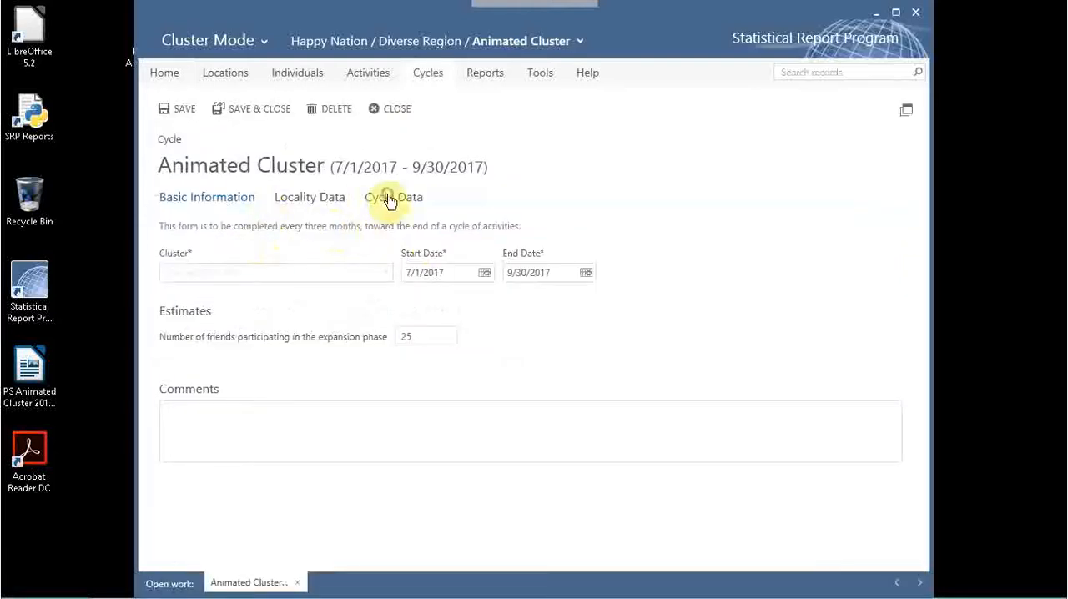
click(389, 200)
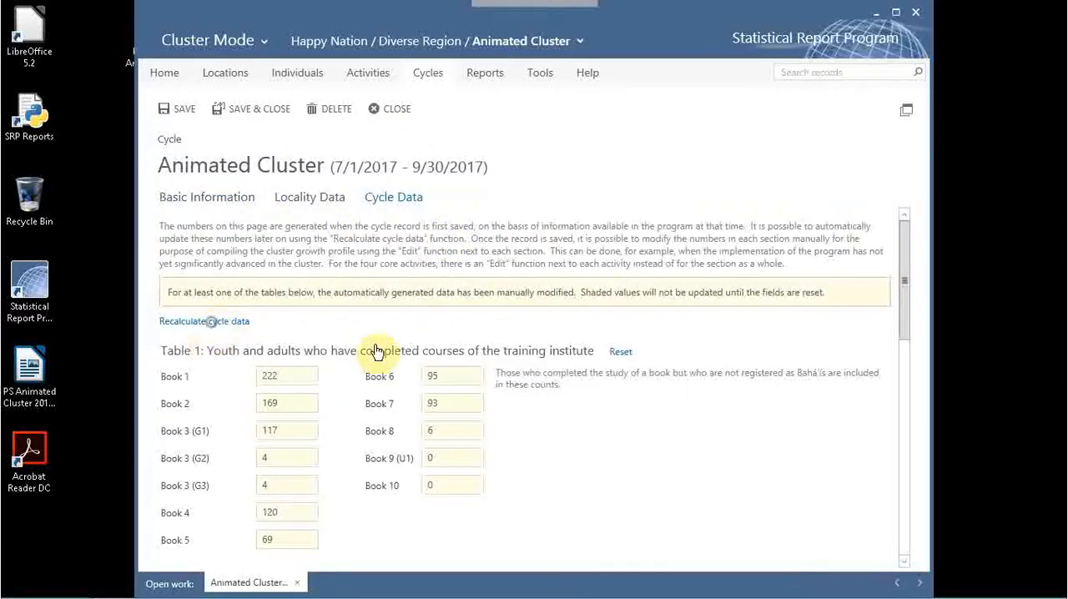
scroll(619, 373, down, 3)
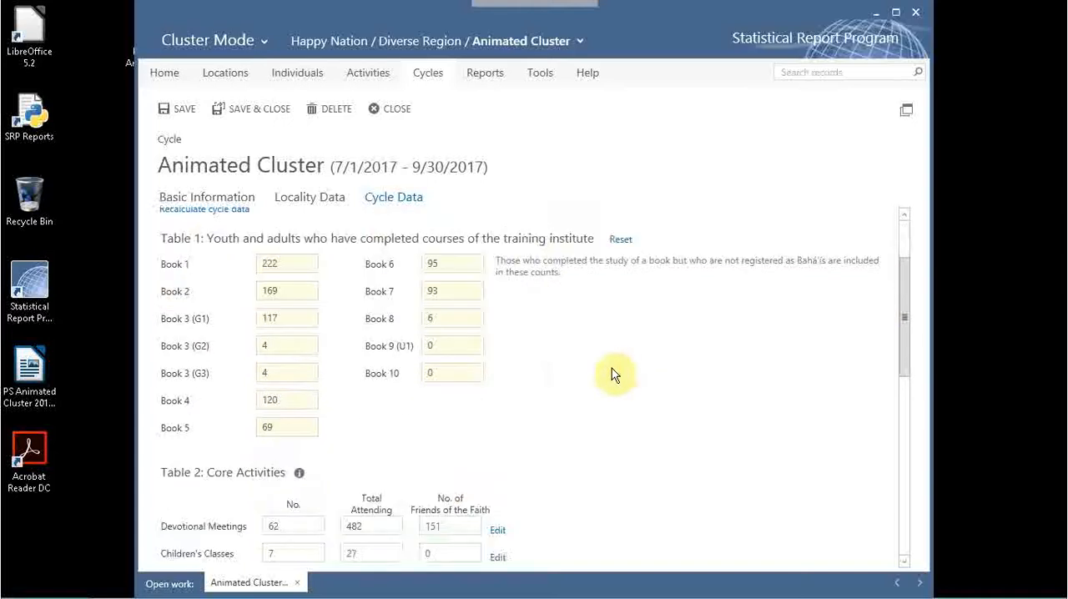
scroll(614, 375, up, 1)
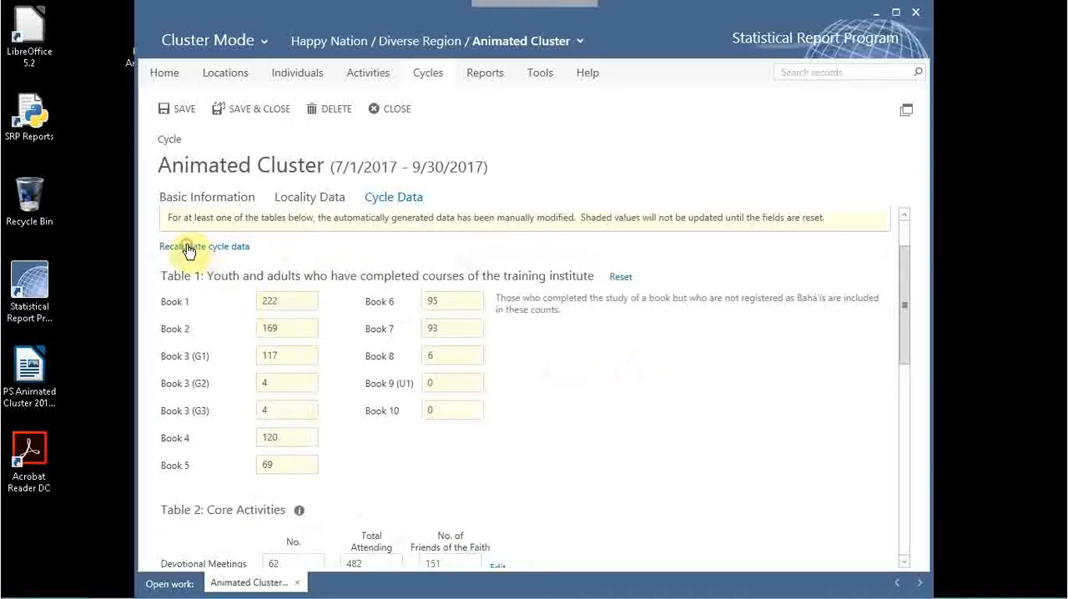
click(189, 249)
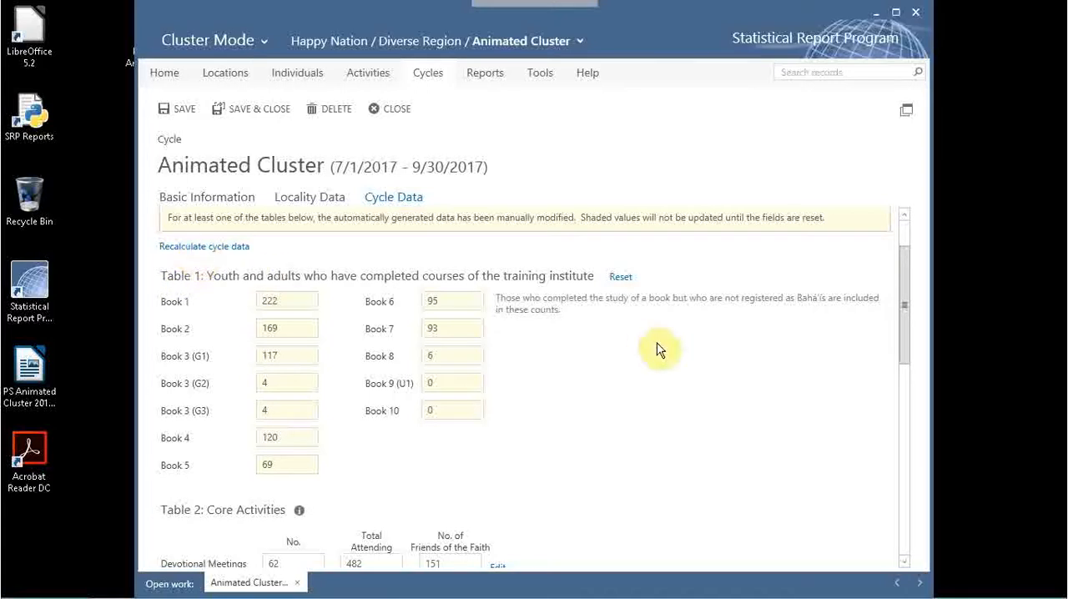
scroll(659, 349, up, 2)
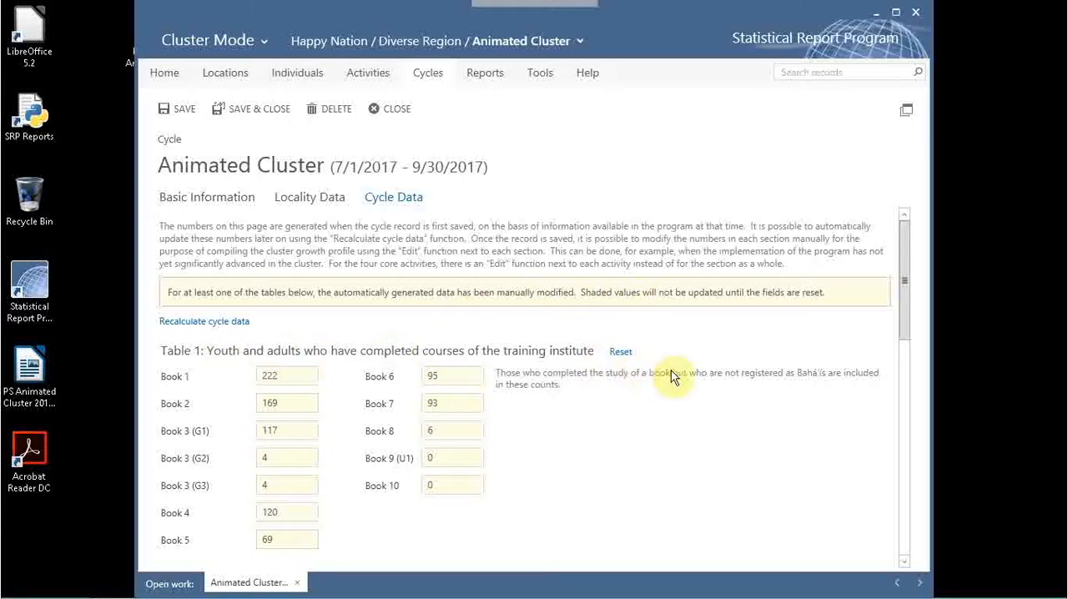
Reset the manually modified Table 1 course completion figures to the automatically generated values, then save and close the cycle.
click(620, 356)
click(620, 356)
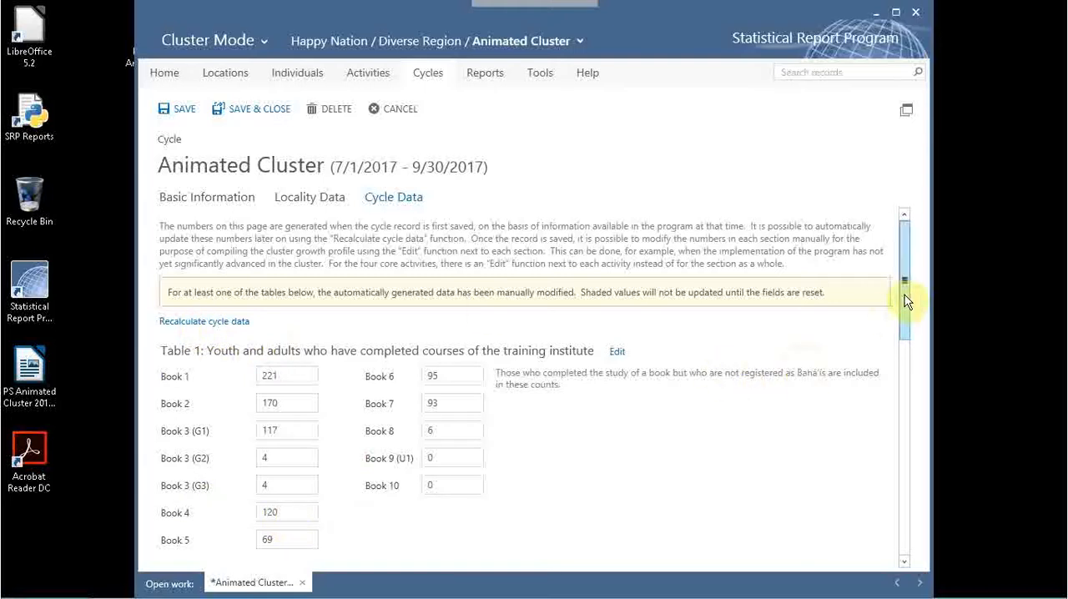
drag(904, 298, 891, 320)
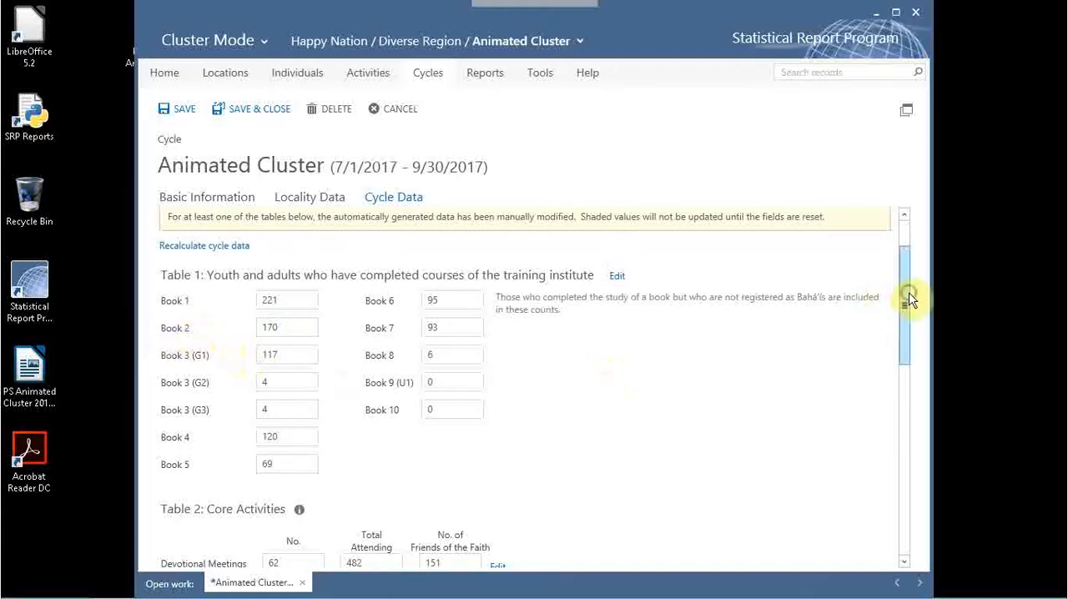
drag(910, 300, 911, 250)
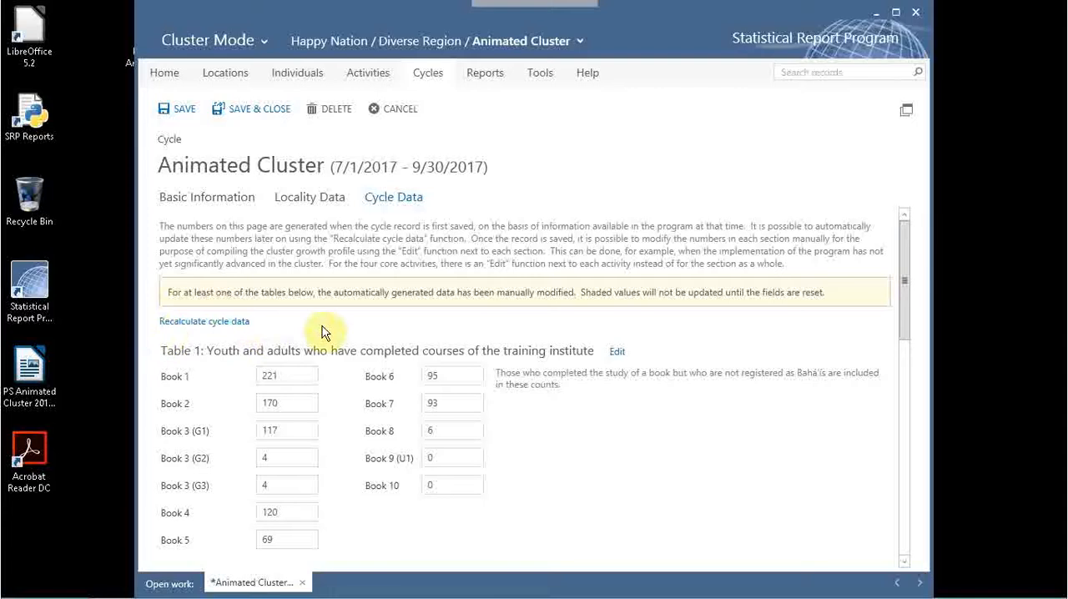
drag(908, 311, 913, 245)
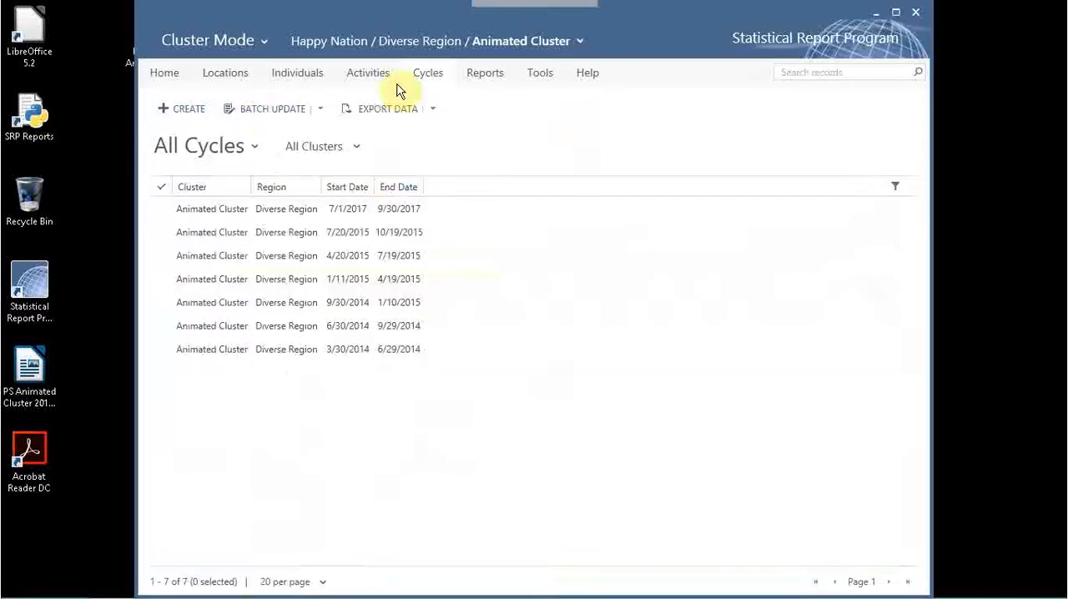
Open the Cluster Growth Profile summary report and check which export formats it offers.
click(500, 76)
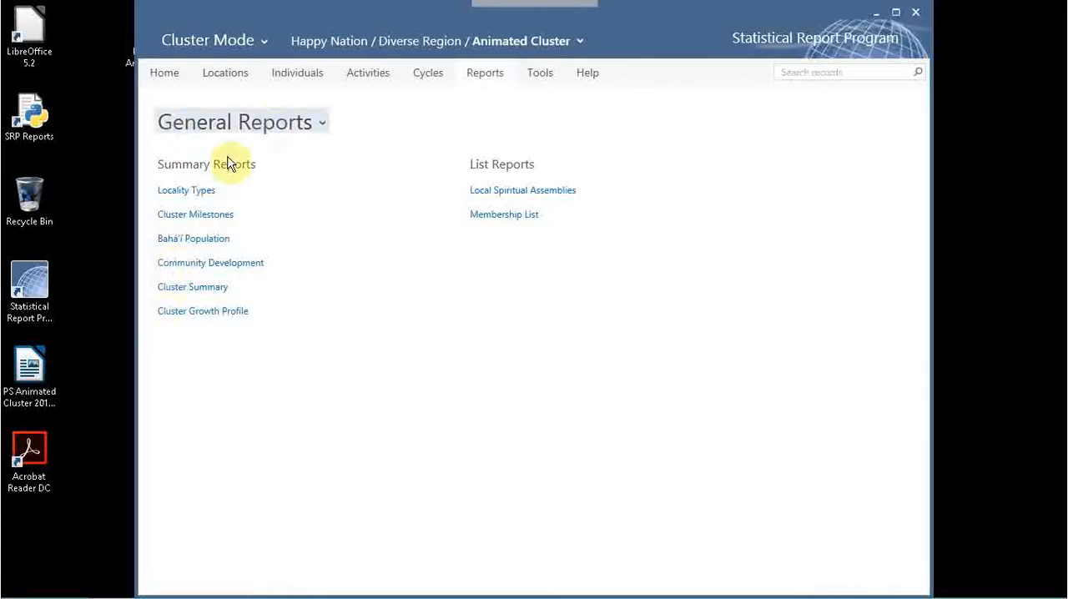
click(171, 314)
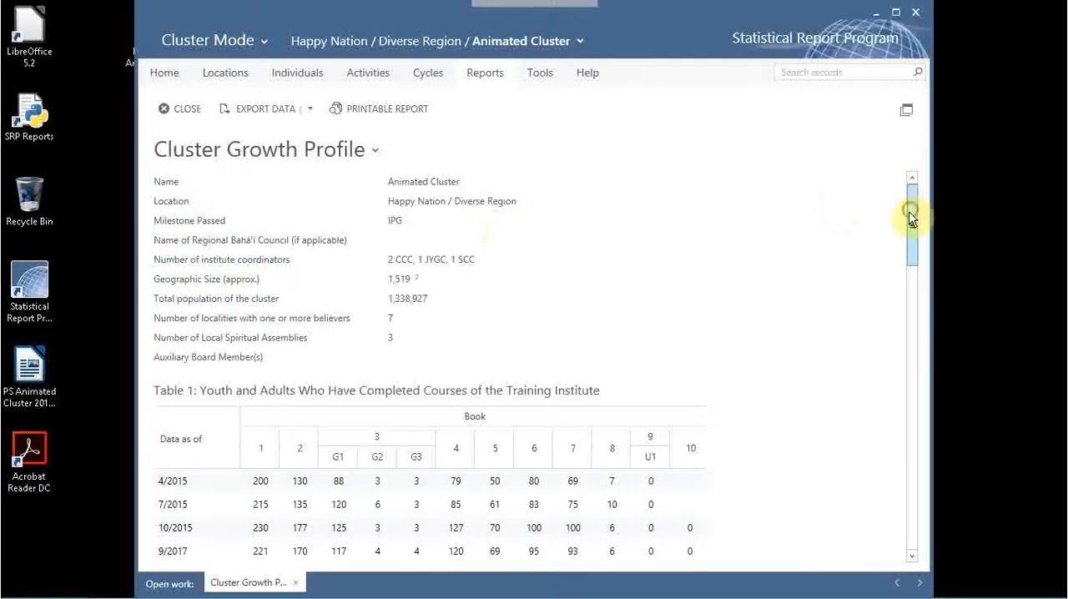
drag(910, 217, 929, 158)
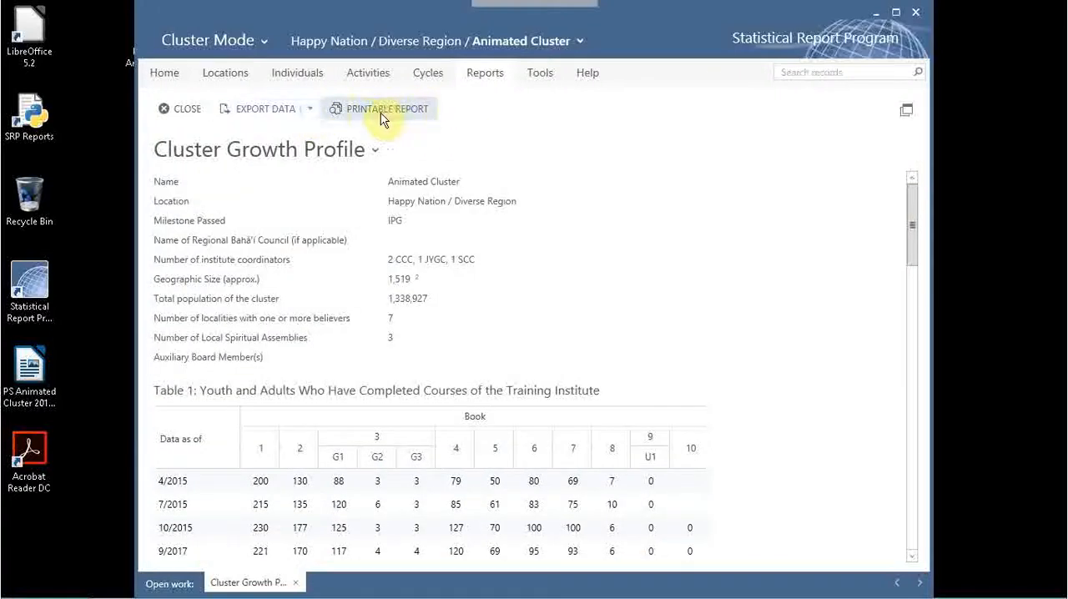
click(309, 109)
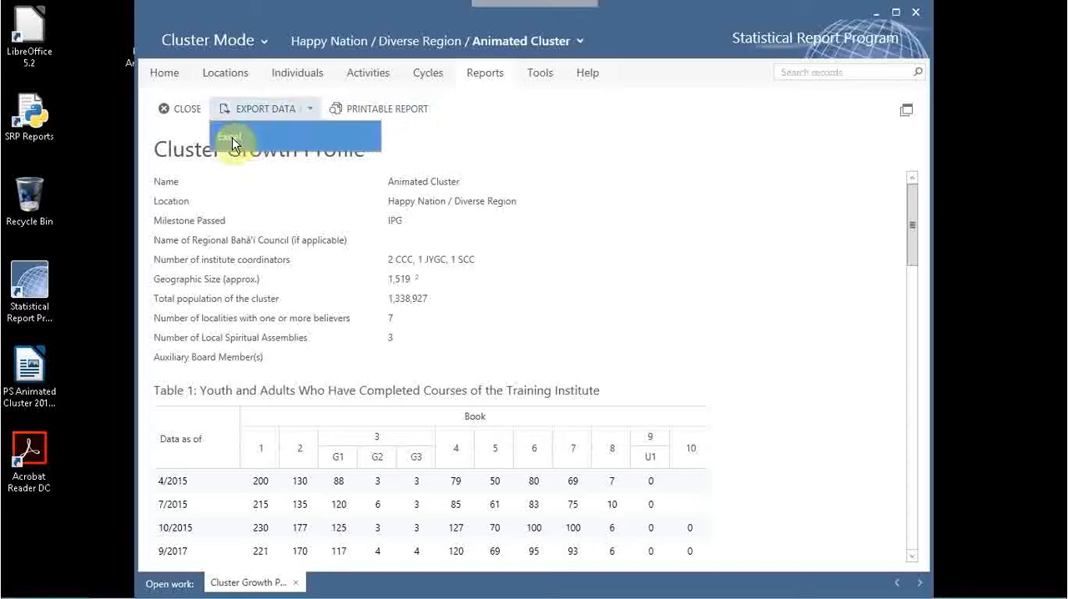
click(714, 280)
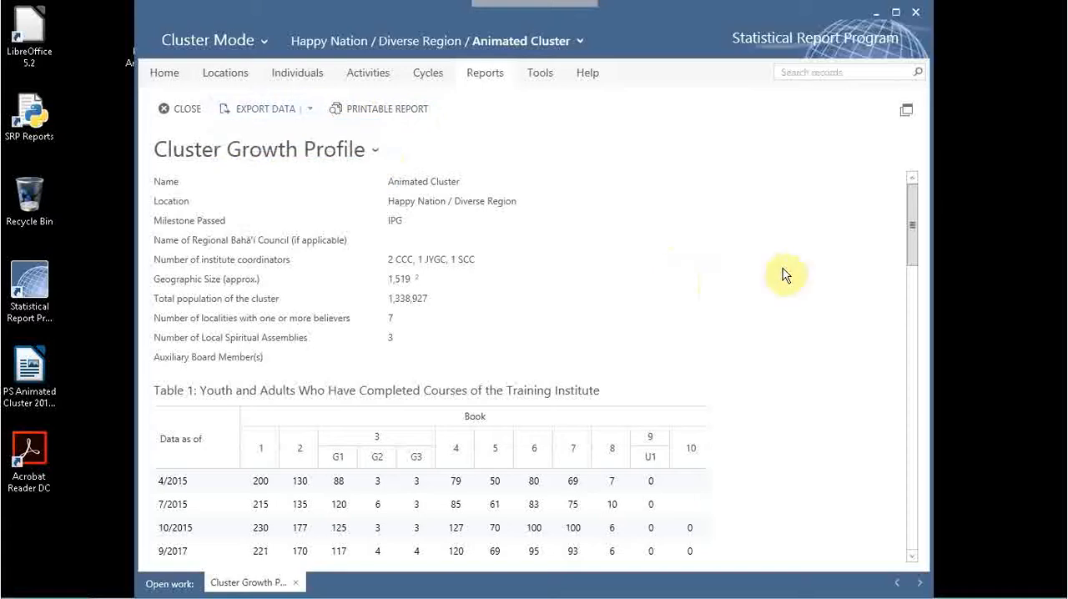
Review the Cluster Growth Profile's tables from Table 1 through Table 5: Community Development and return to the beginning.
drag(912, 228, 916, 272)
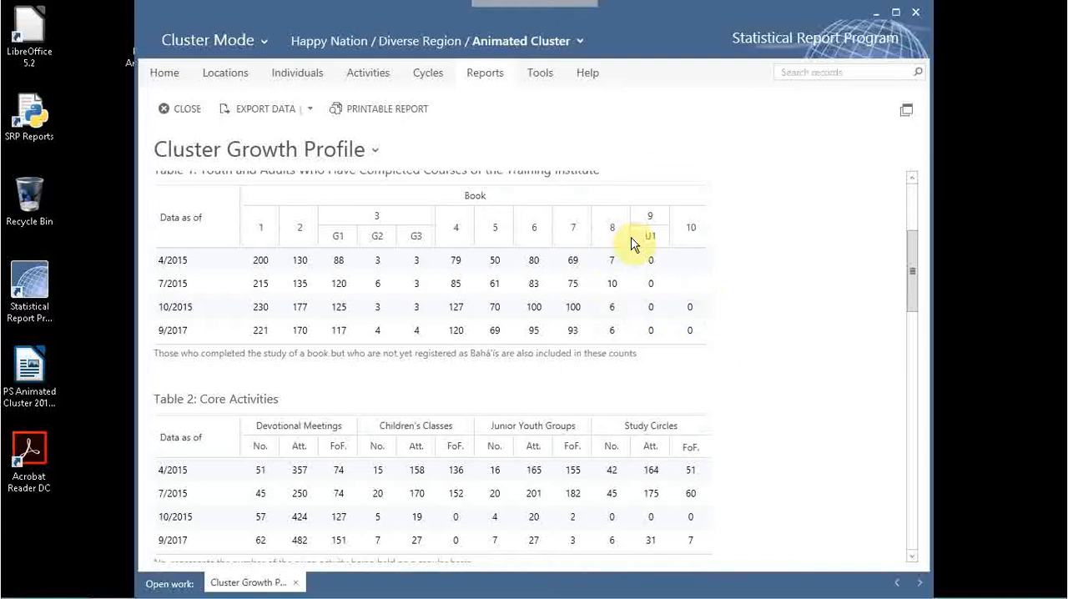
drag(911, 282, 913, 443)
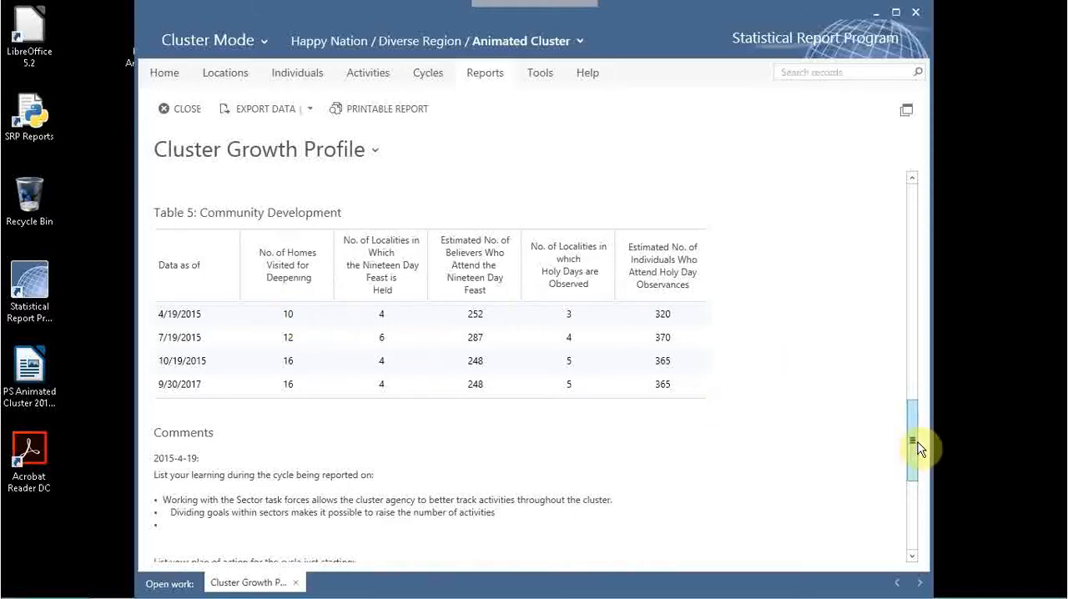
drag(910, 451, 917, 182)
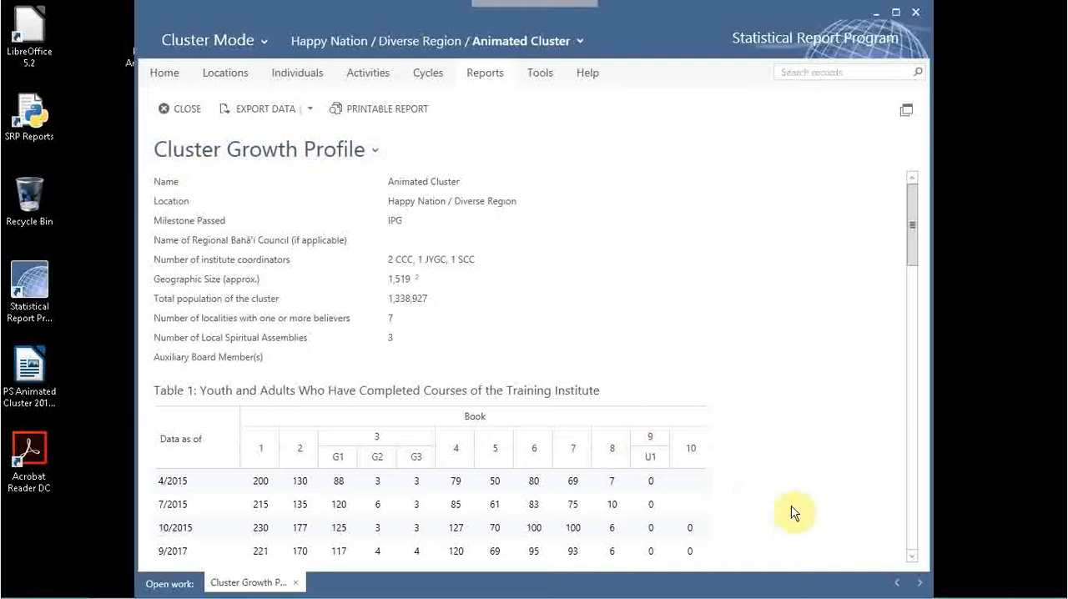
Minimize the Statistical Report Program, open SRP Reports and select Animated Cluster as the cluster.
click(876, 13)
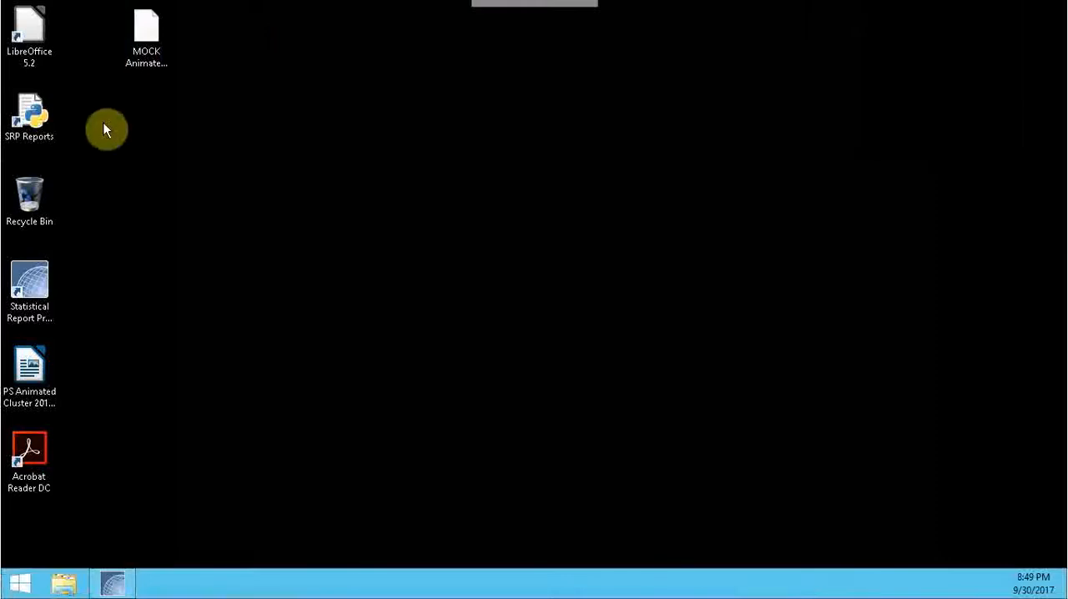
double_click(42, 129)
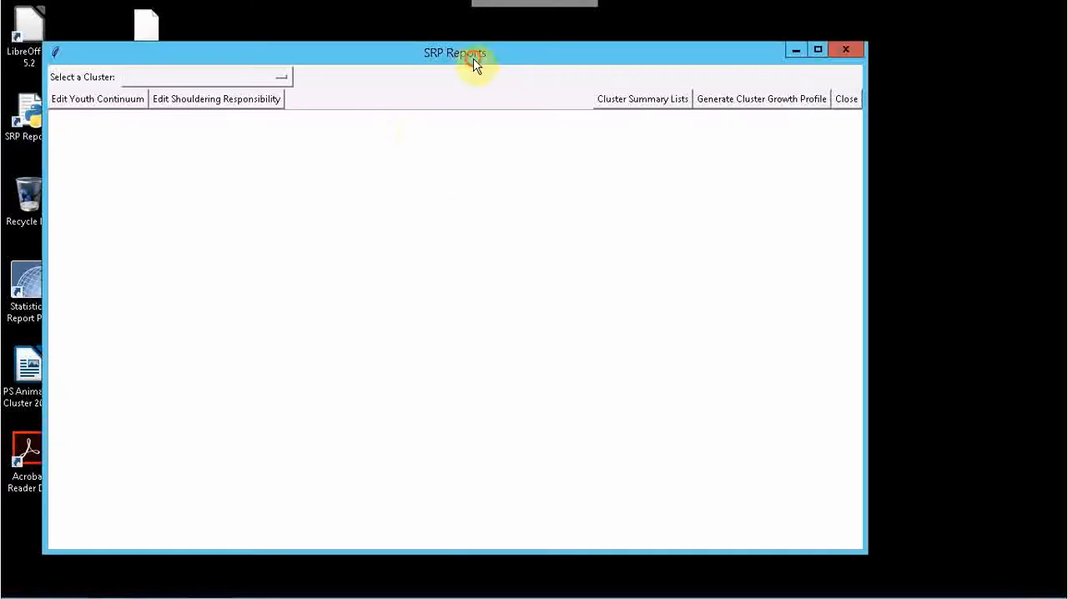
drag(472, 56, 484, 89)
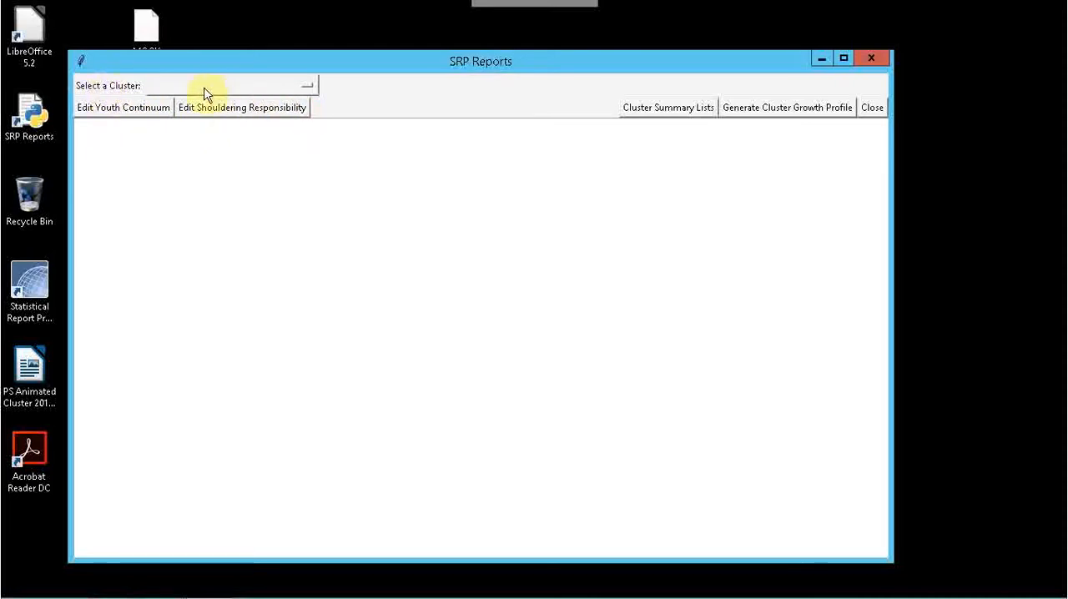
click(286, 87)
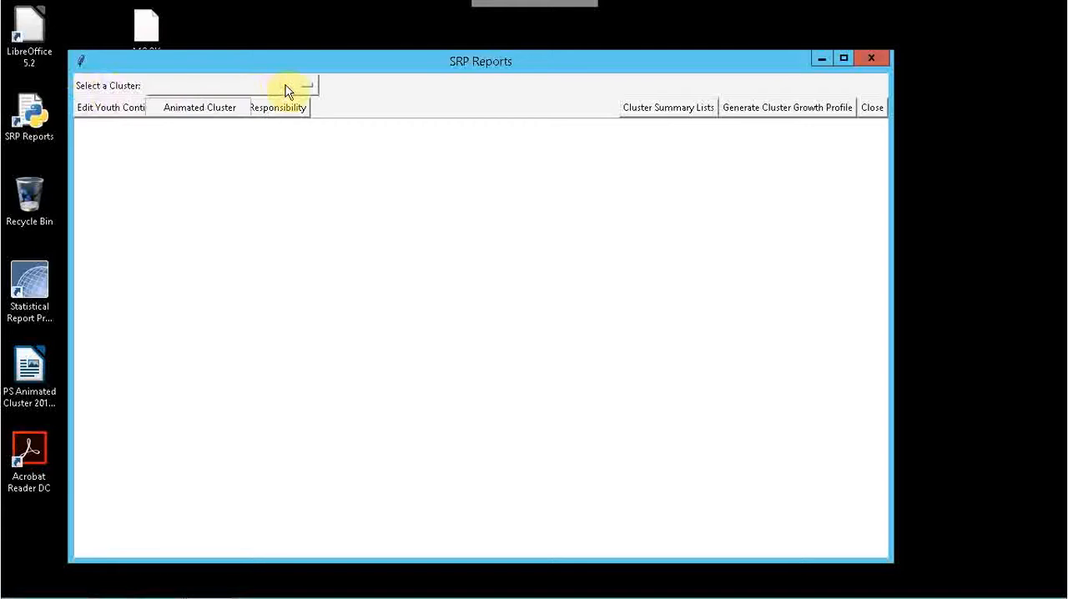
click(212, 106)
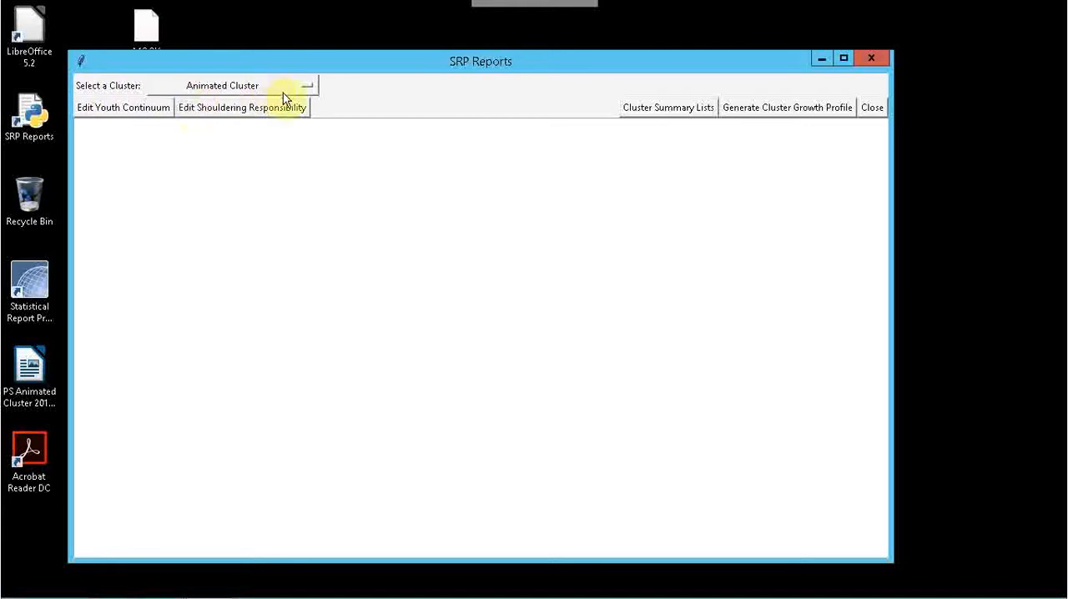
Open the cluster's Youth Continuum for editing and set the fifth individual to 4: Holding Core Activity.
click(107, 114)
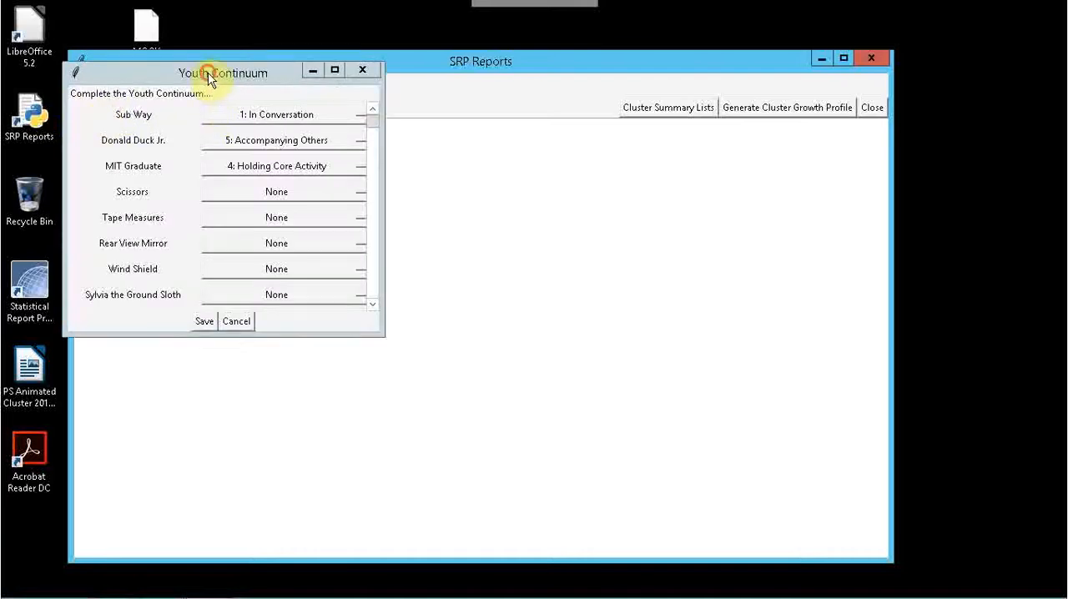
drag(208, 78, 271, 160)
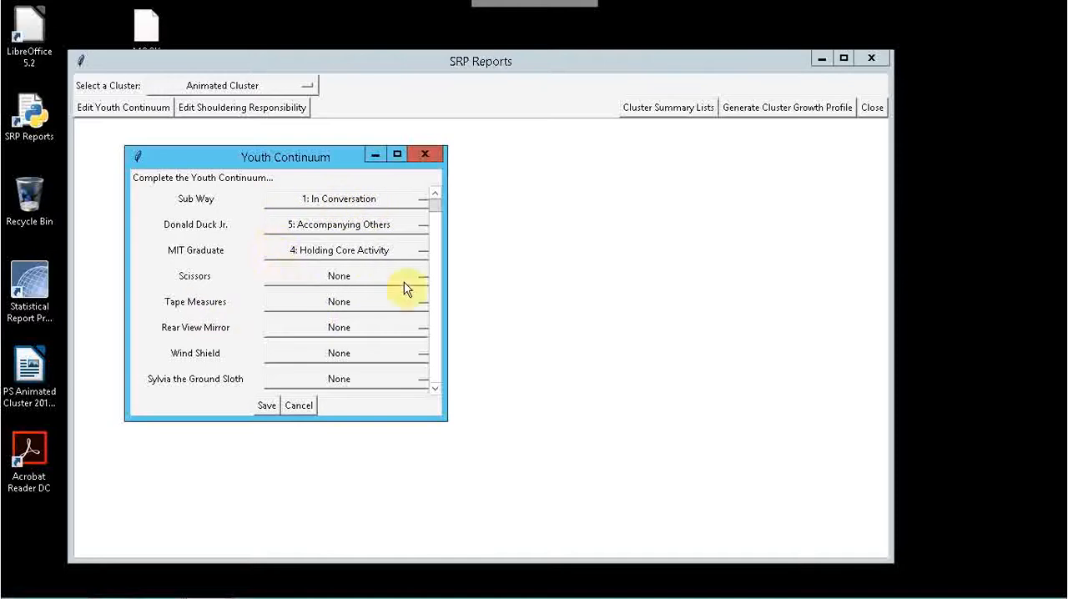
click(350, 304)
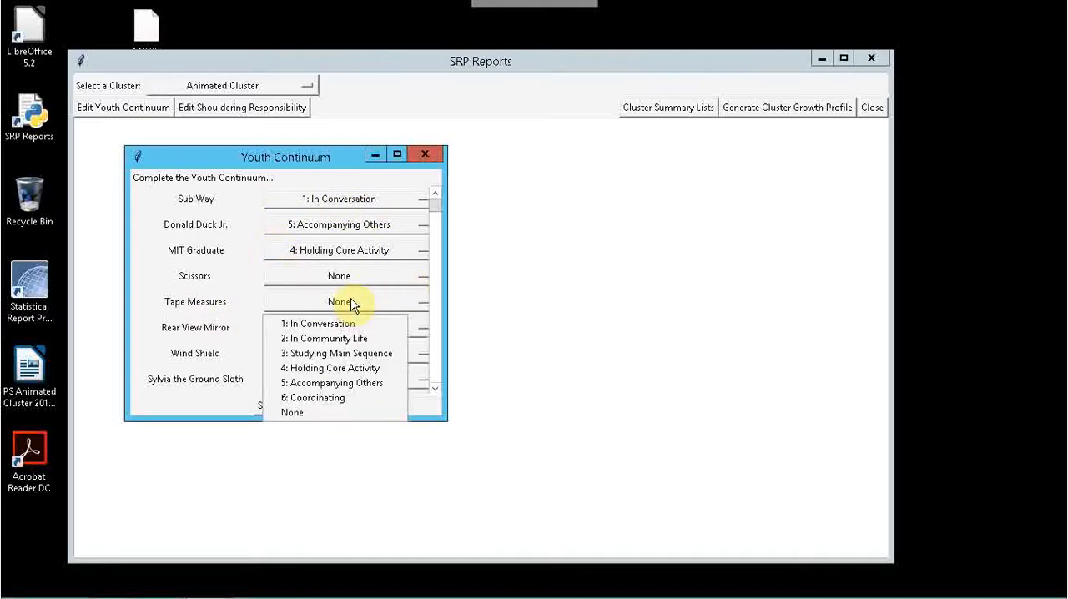
click(334, 368)
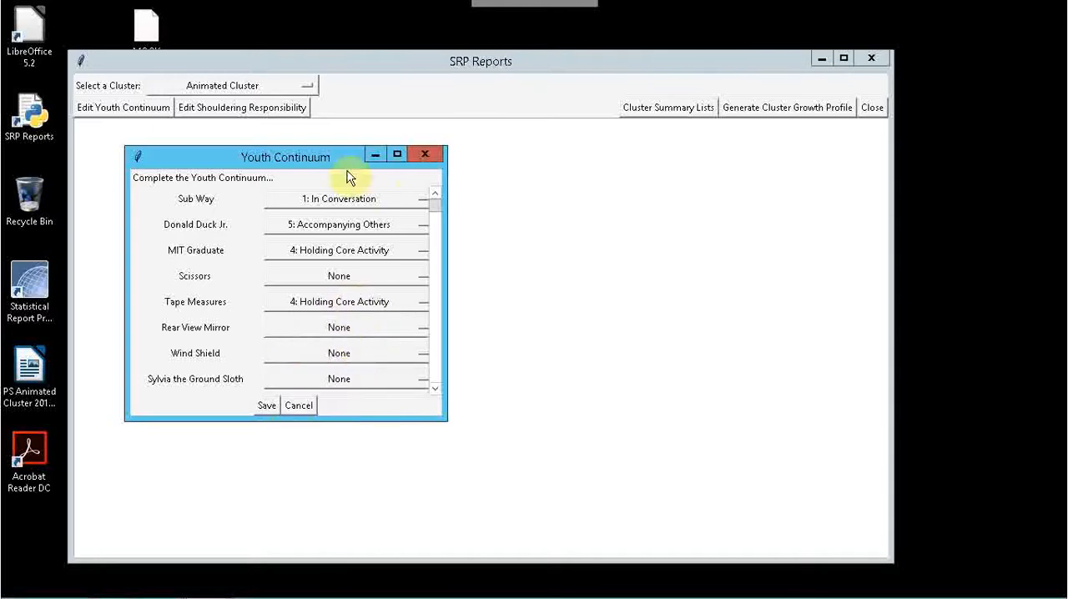
Set one of the individuals well down the Youth Continuum list to 3: Studying Main Sequence.
drag(437, 216, 437, 332)
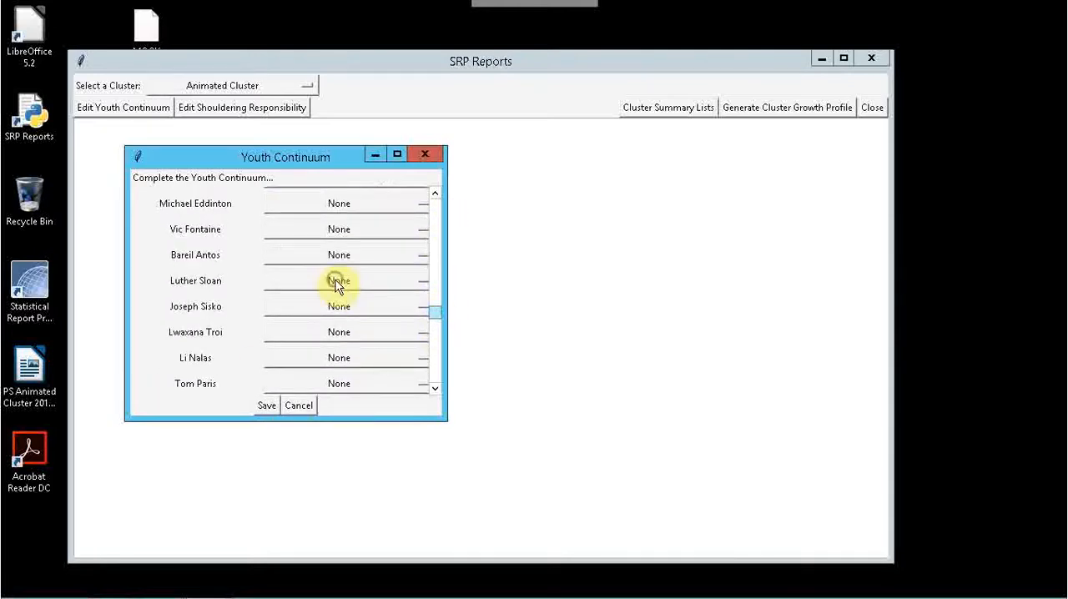
click(338, 281)
click(341, 333)
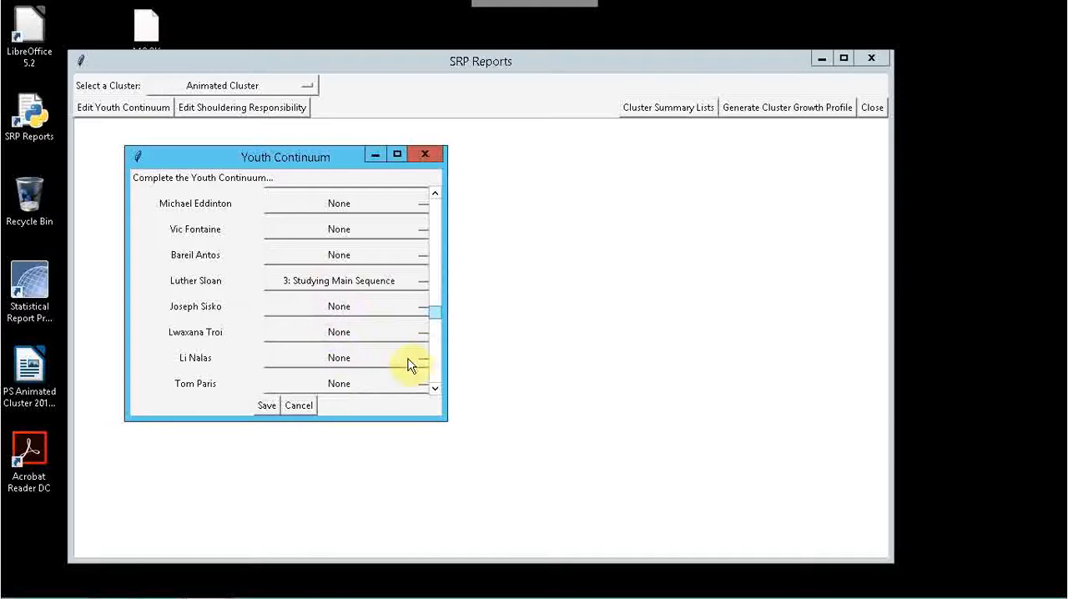
click(332, 334)
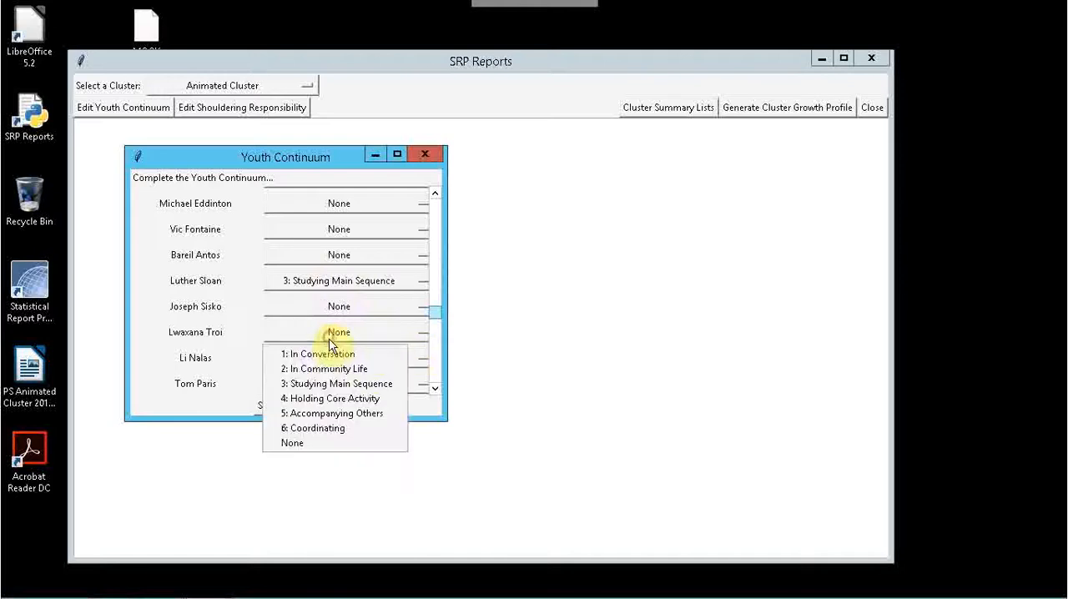
click(437, 314)
Set the first individual in the Youth Continuum to None and save the continuum.
scroll(440, 219, up, 5)
click(353, 202)
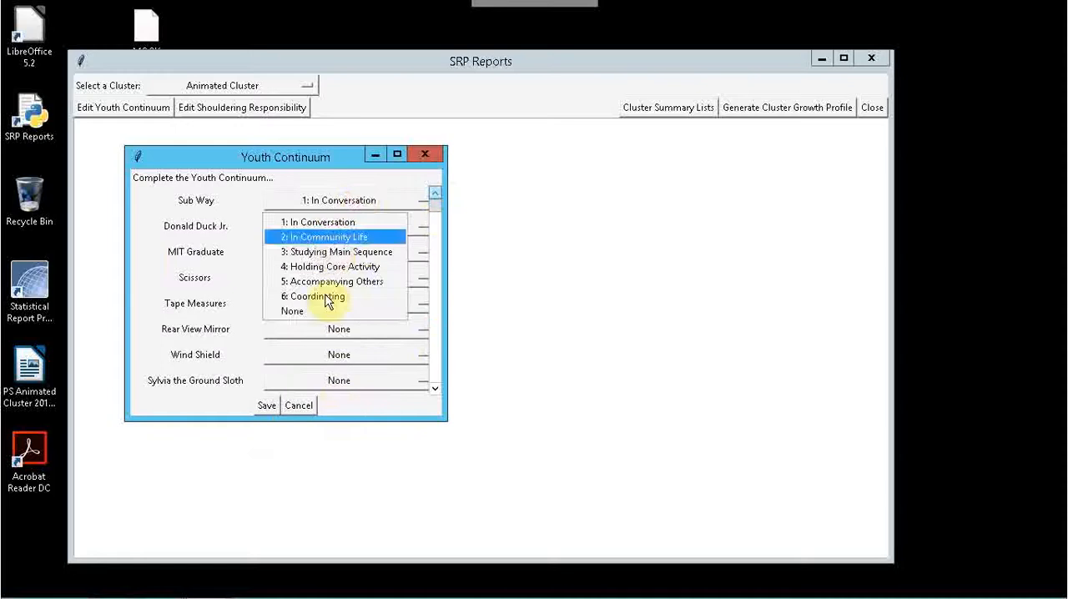
click(309, 308)
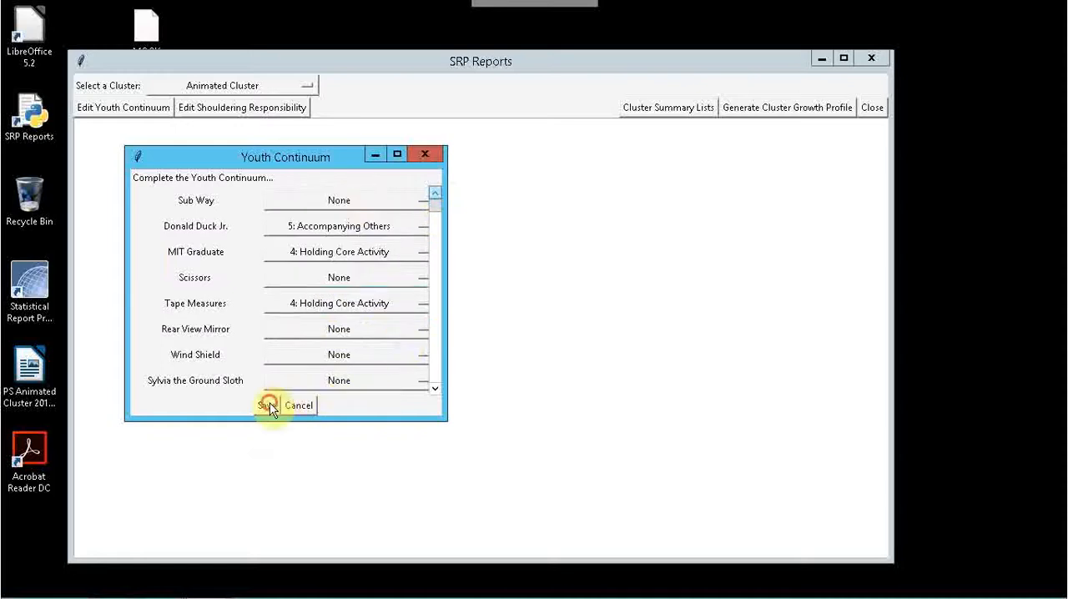
click(269, 407)
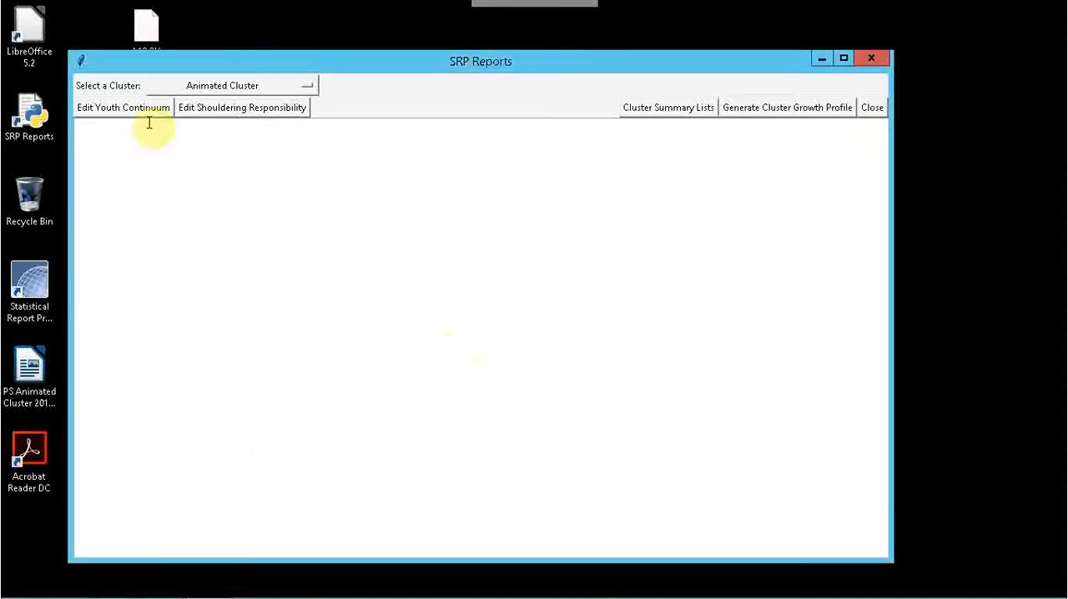
Reopen the Youth Continuum to check the saved levels, and leave it without making changes.
click(136, 110)
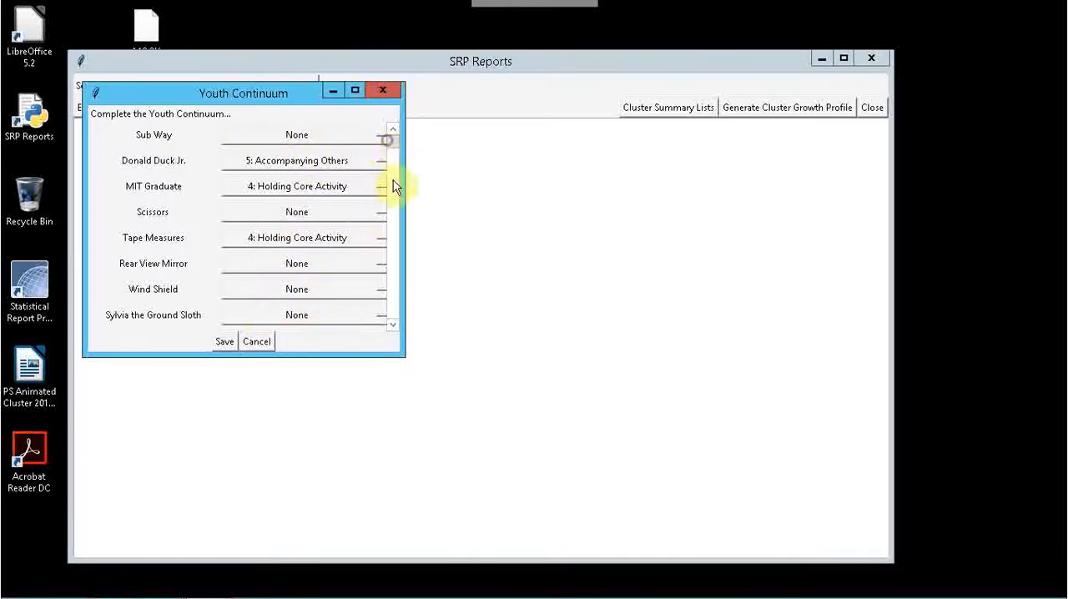
drag(396, 185, 392, 132)
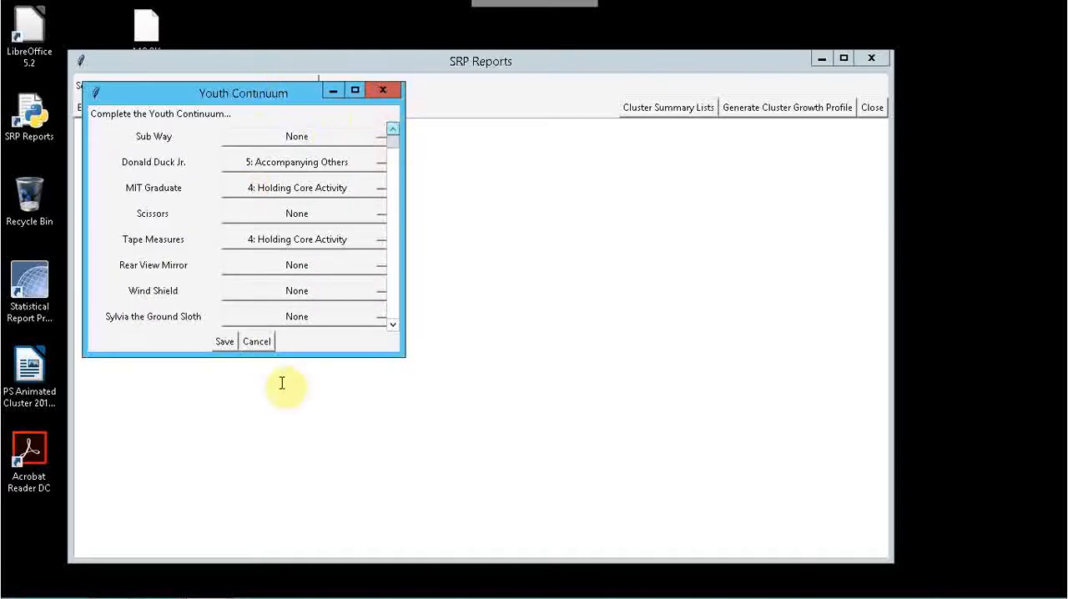
click(260, 342)
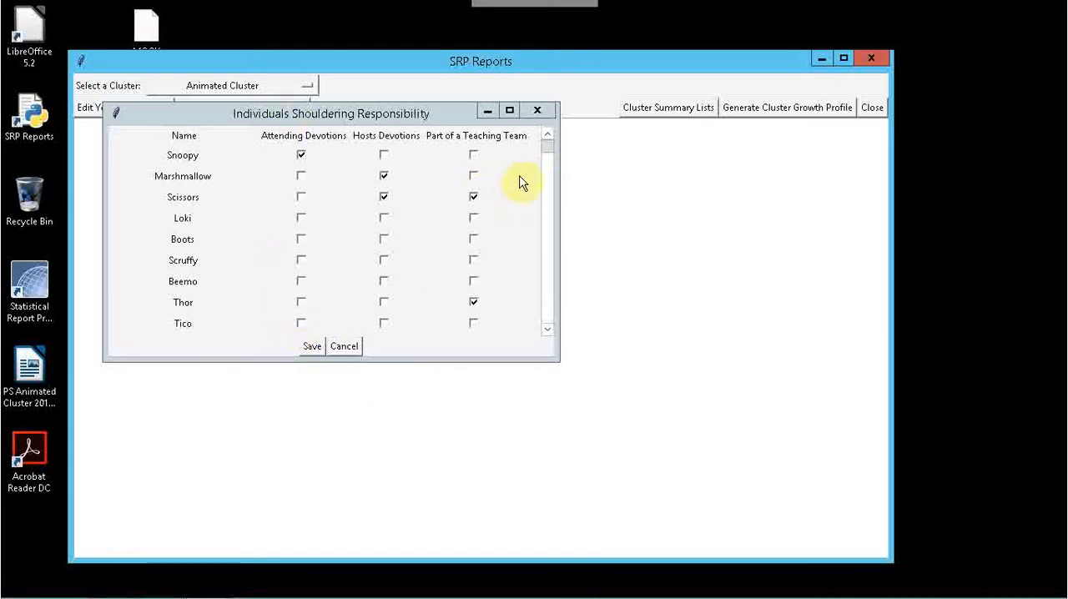
Update the Attending Devotions and Part of a Teaching Team marks for individuals further down the Shouldering Responsibility list, and save.
click(551, 167)
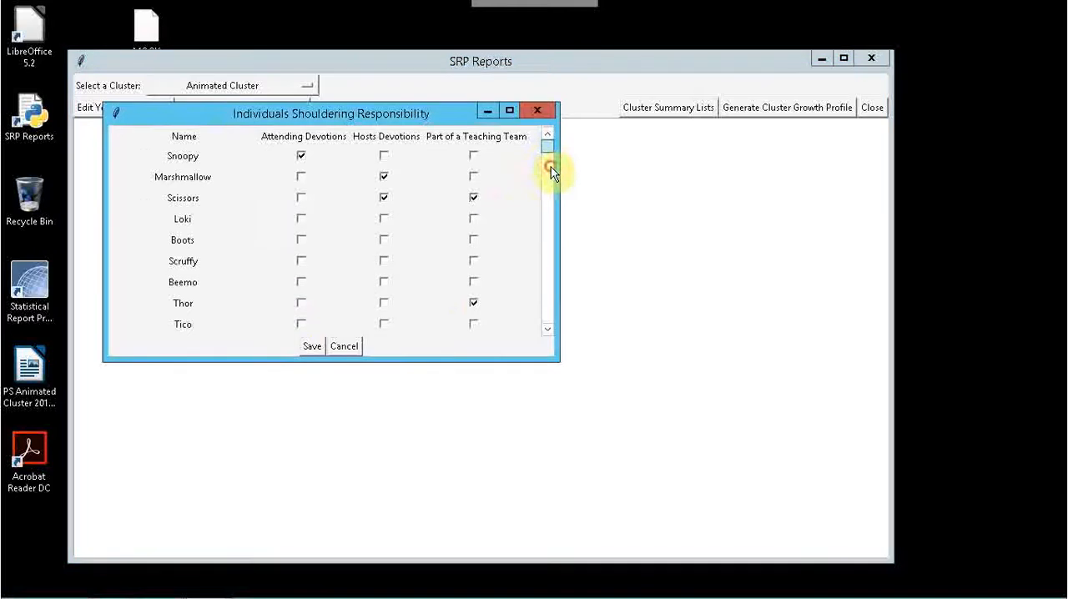
mouse_move(549, 159)
mouse_down()
mouse_move(547, 145)
mouse_move(548, 170)
mouse_up()
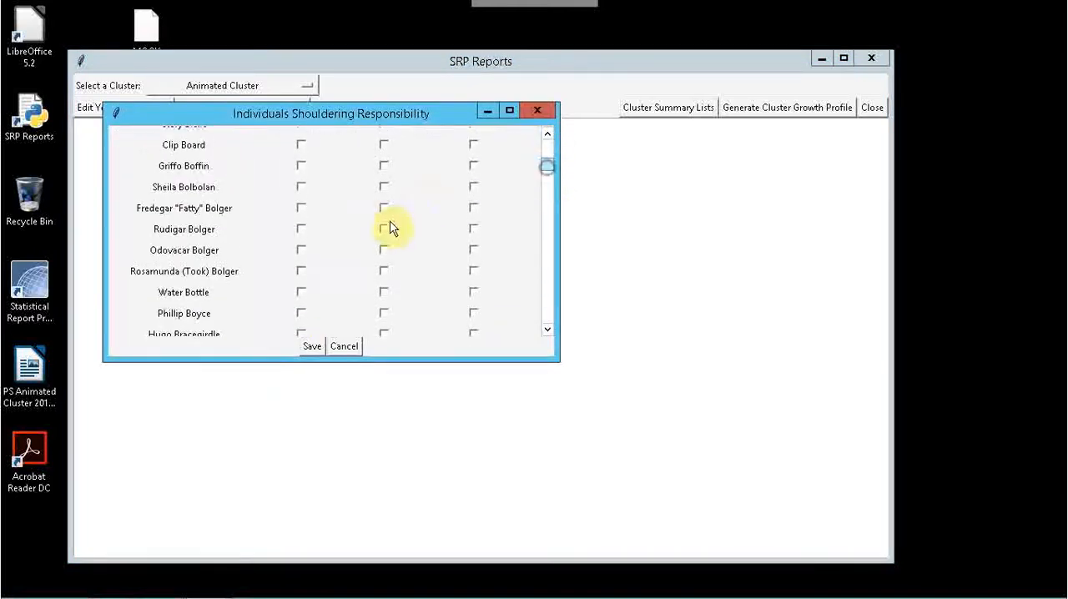
click(474, 314)
click(300, 313)
click(304, 259)
click(312, 346)
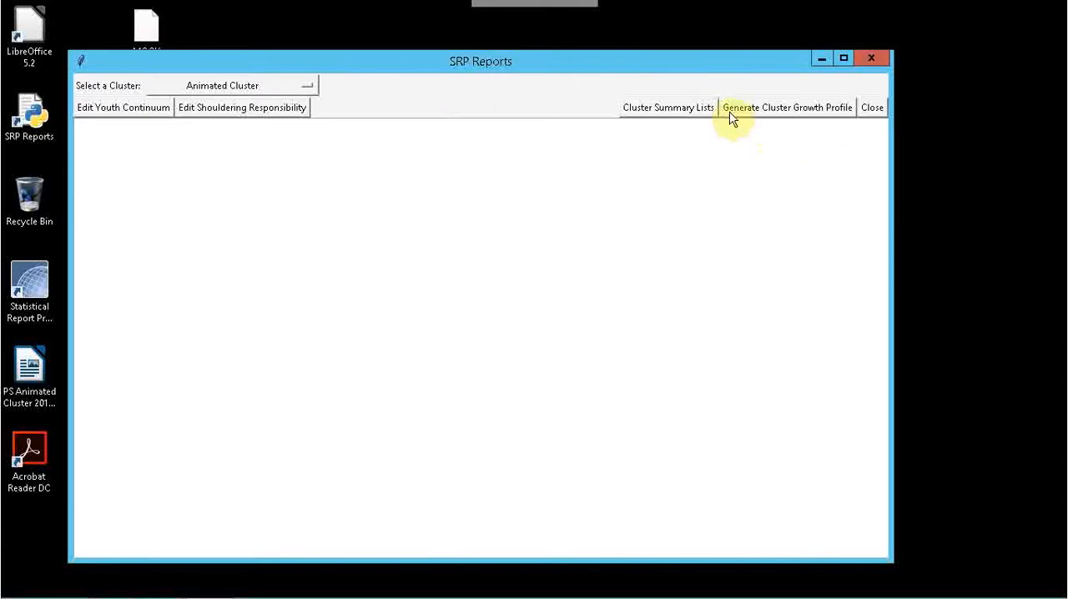
Start generating the Cluster Growth Profile, check the cluster's cycles in the Statistical Report Program, and return to the number-of-cycles prompt.
click(787, 114)
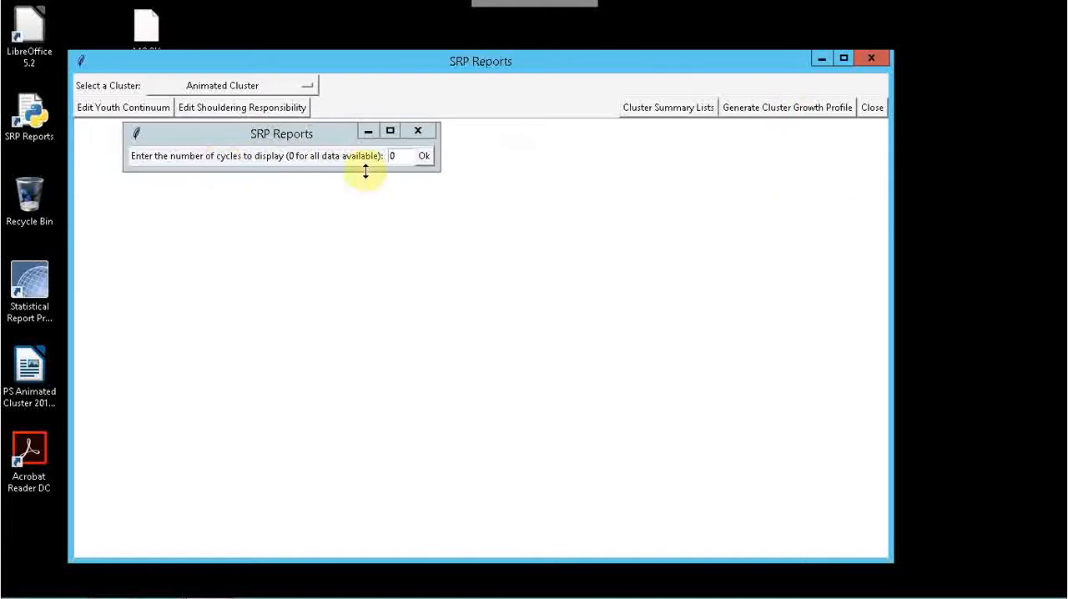
mouse_move(345, 591)
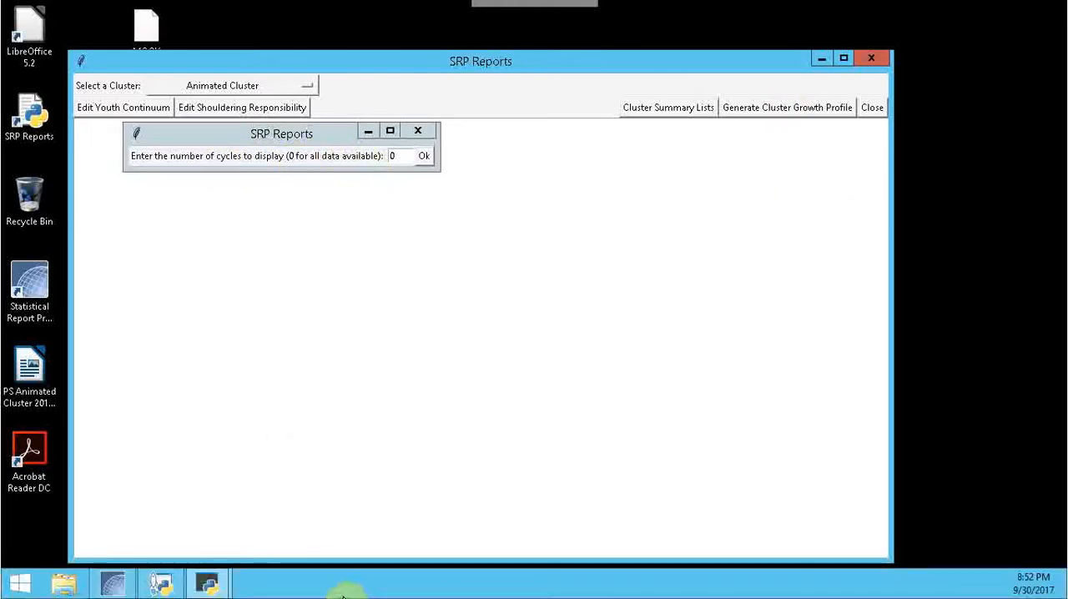
click(111, 584)
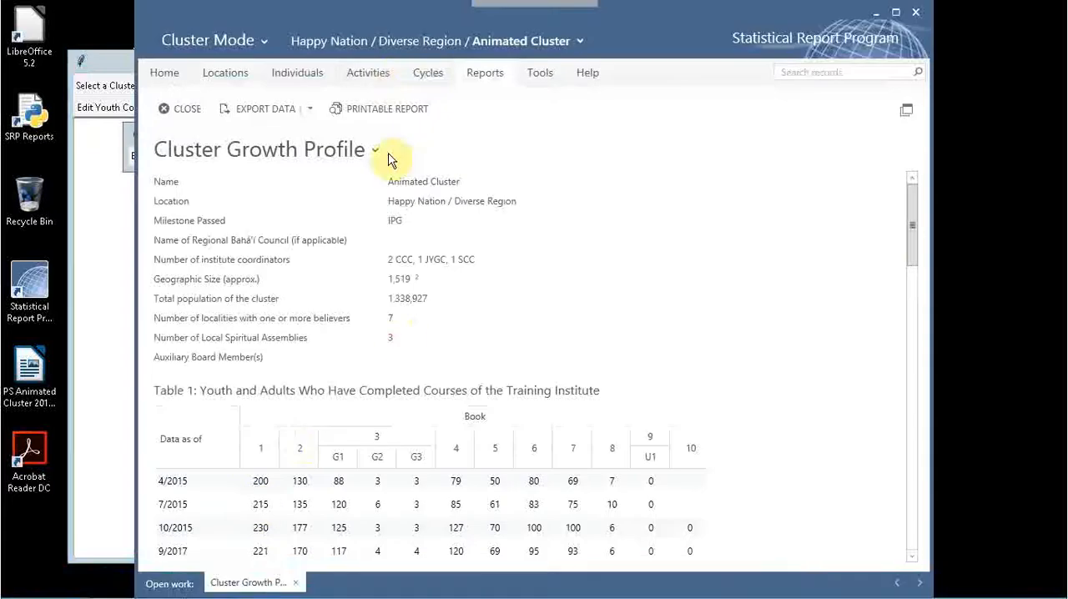
click(428, 72)
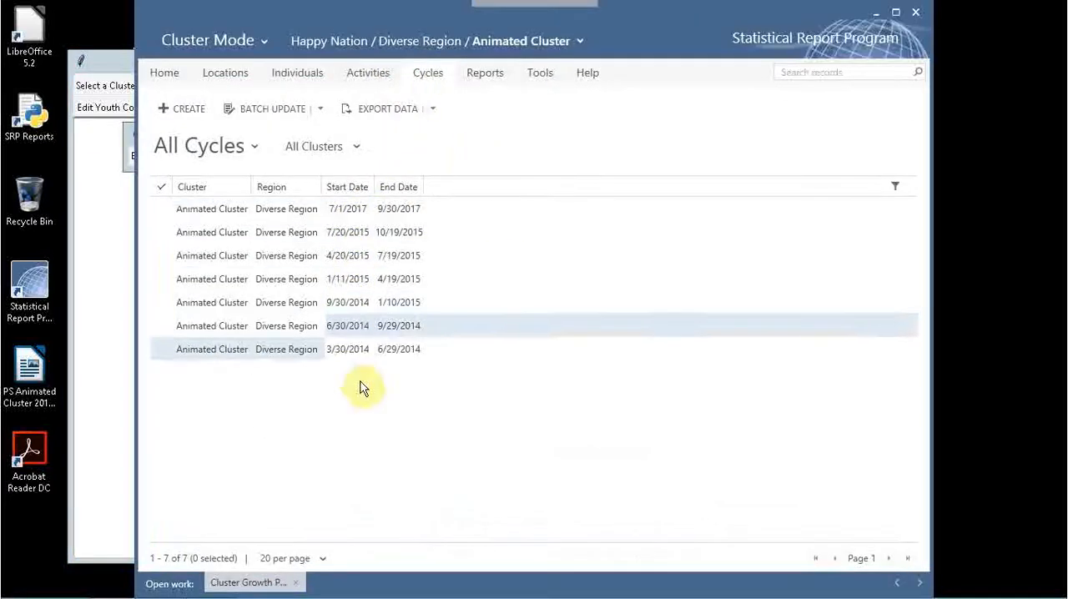
click(116, 67)
mouse_move(239, 588)
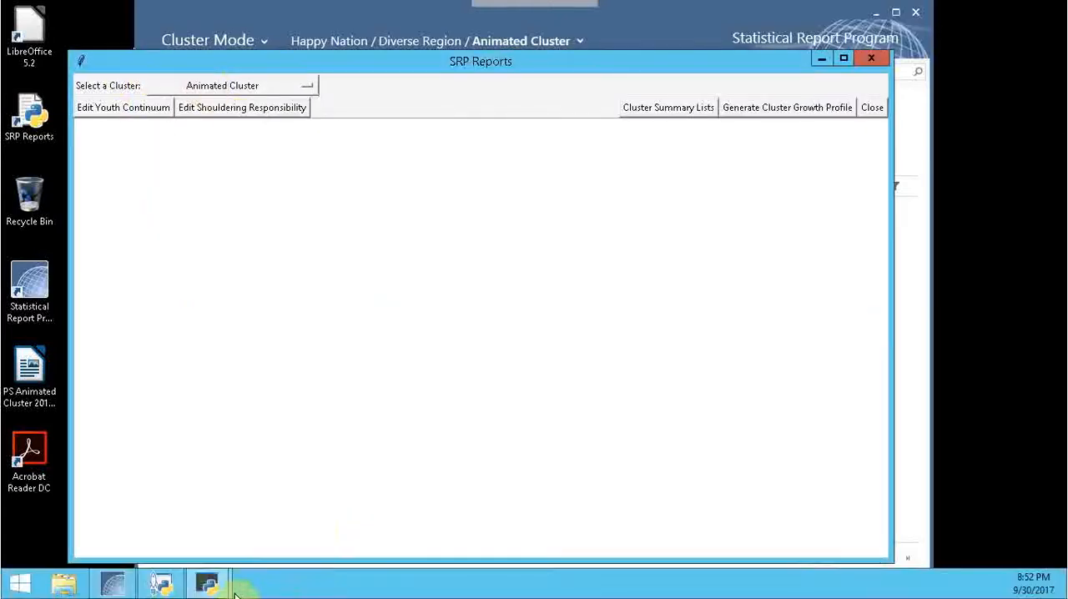
click(286, 508)
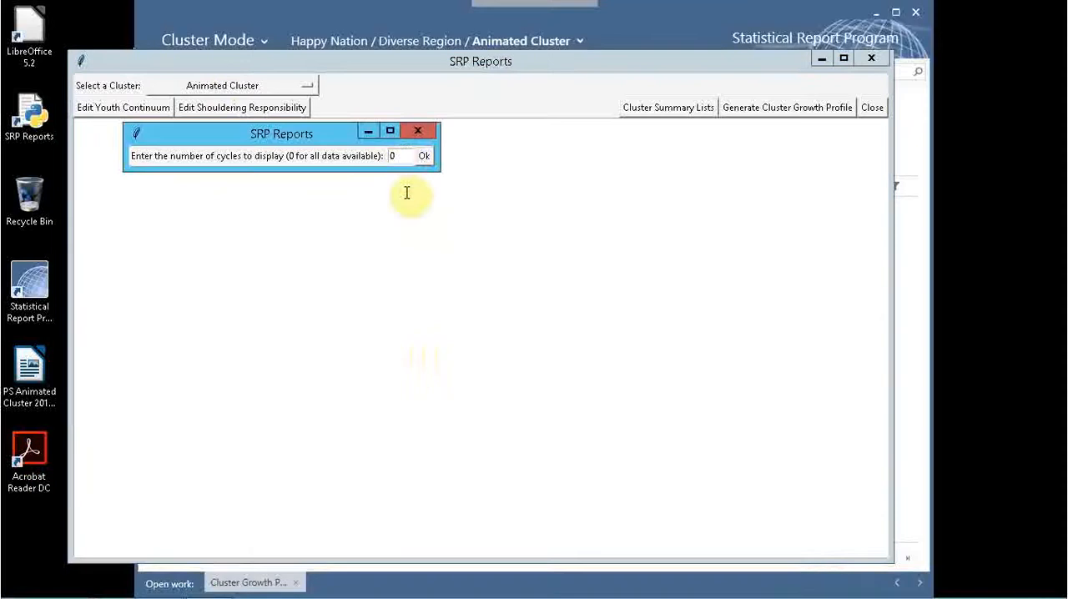
Include all available data with 0 cycles and save the profile as PS Animated Cluster 20170930 on the Desktop, replacing the existing file.
double_click(401, 155)
click(426, 157)
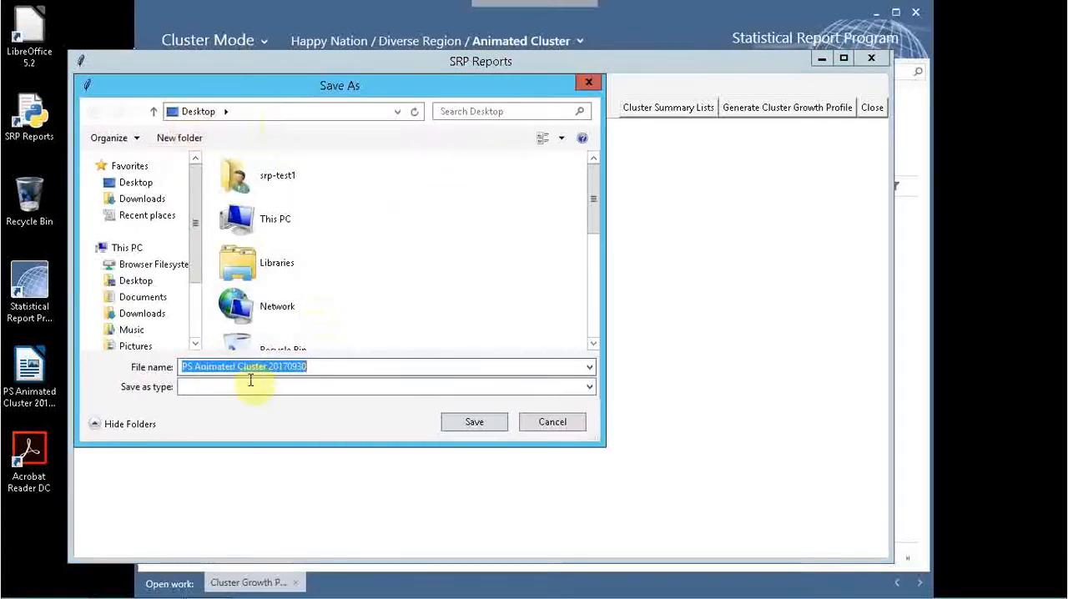
click(476, 421)
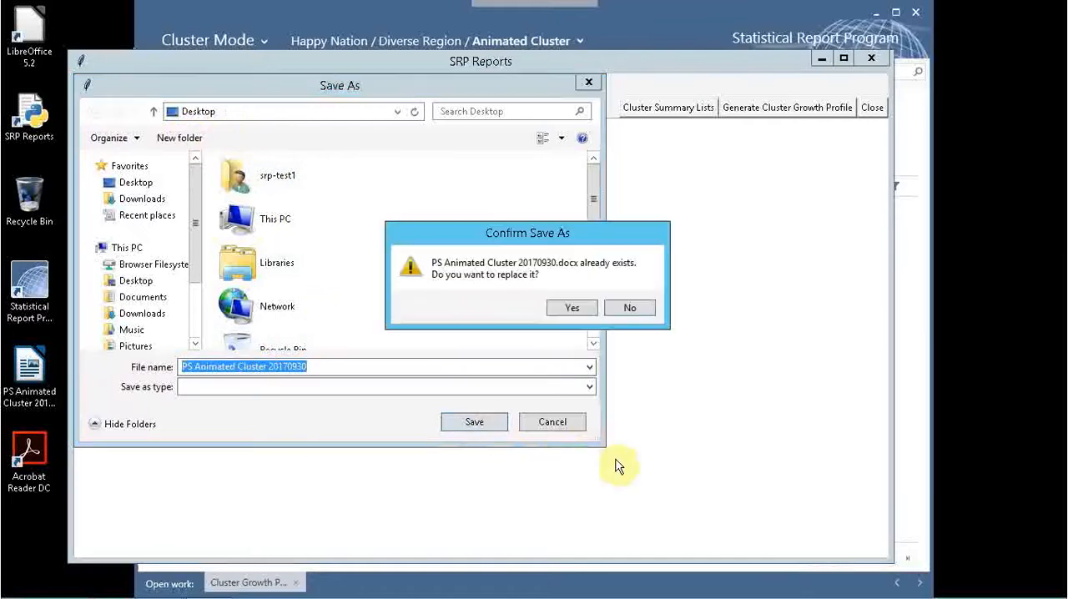
click(572, 307)
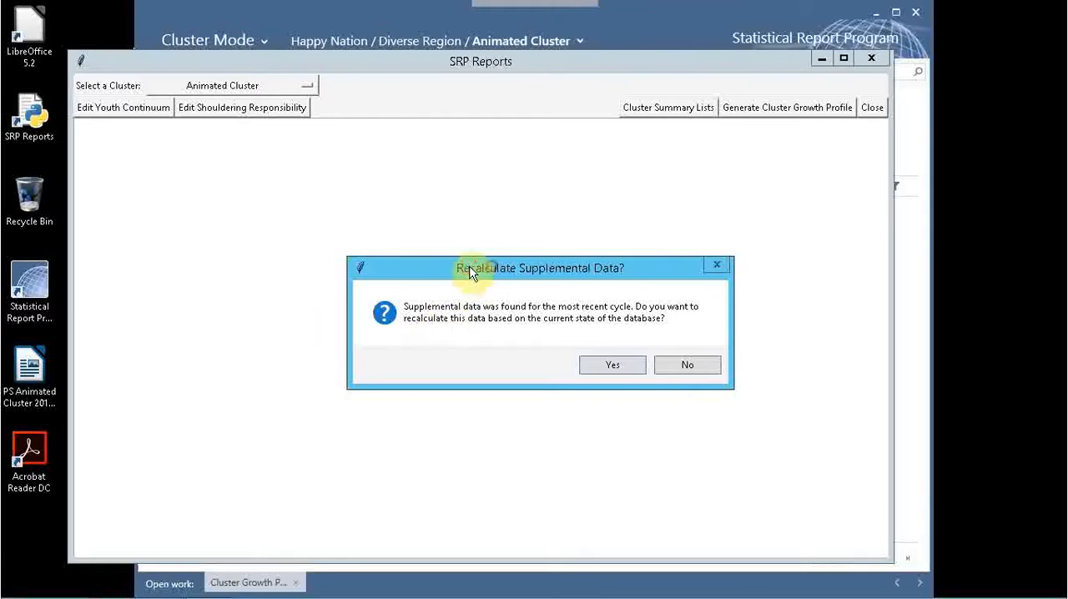
Recalculate the most recent cycle's supplemental data, finish generating the Cluster Growth Profile, and close SRP Reports.
drag(492, 267, 434, 239)
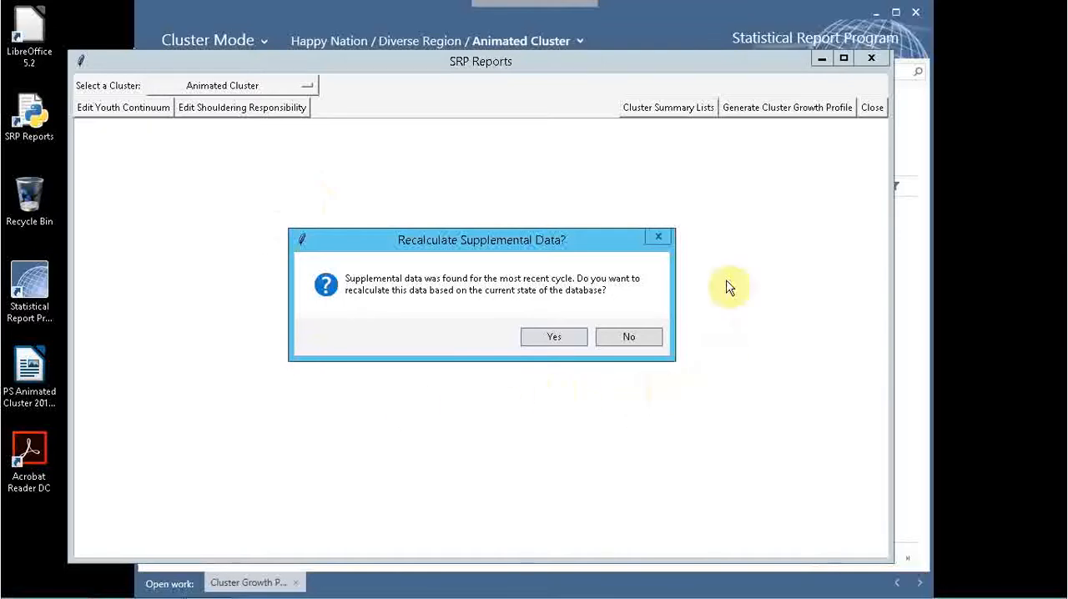
click(559, 338)
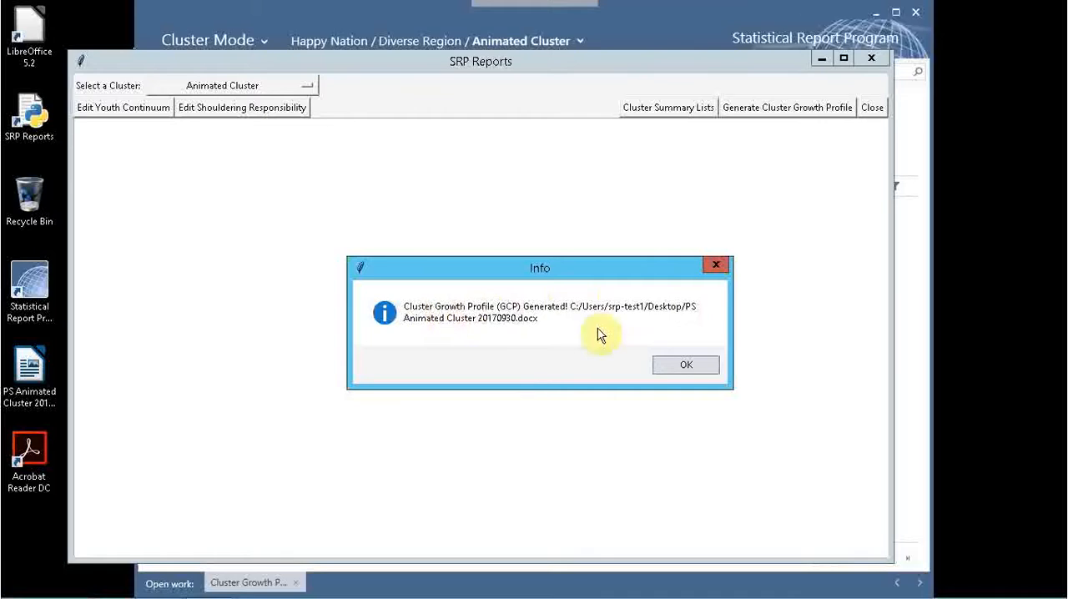
click(688, 367)
click(872, 108)
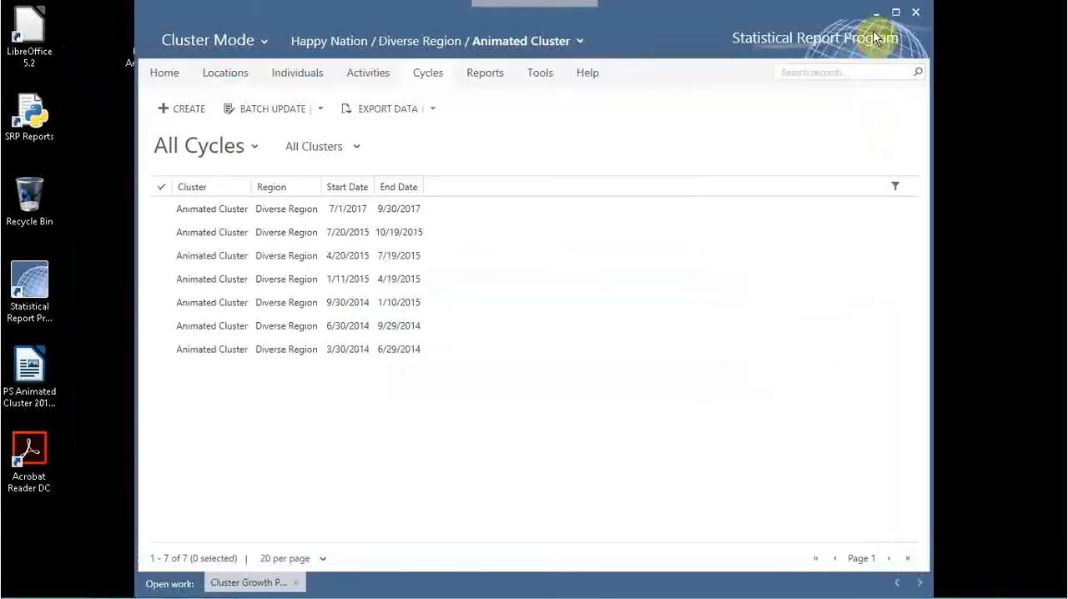
Open the generated PS Animated Cluster 20170930.docx in LibreOffice Writer and view its statistical information and Table 1.
click(876, 13)
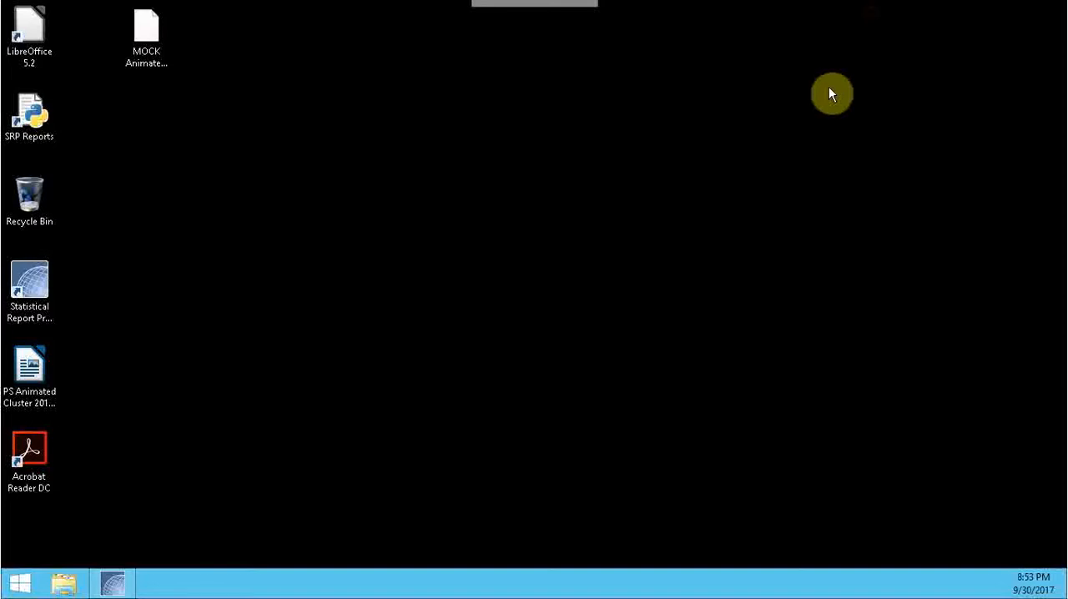
double_click(30, 376)
drag(30, 375, 434, 288)
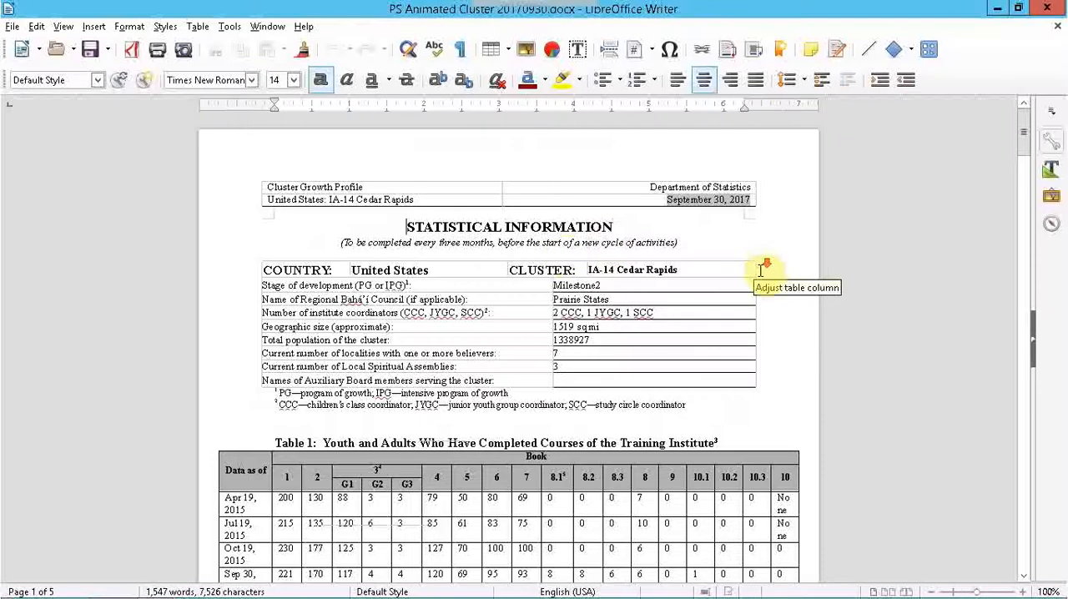
scroll(751, 263, down, 2)
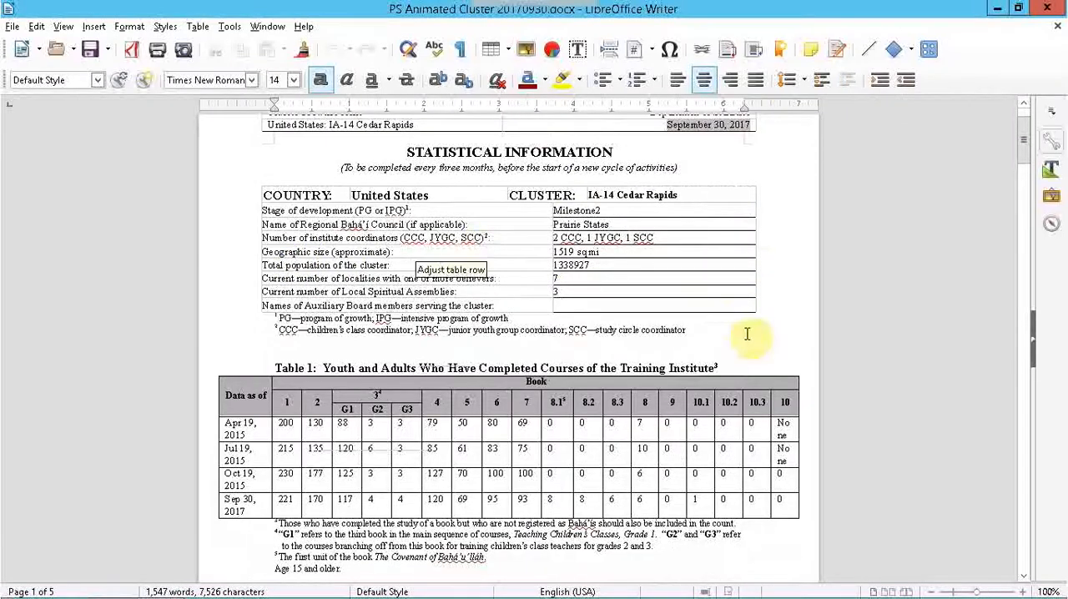
Review the profile's Tables 1 to 8 through to the Comments section, and return to the beginning of the document.
scroll(743, 334, down, 2)
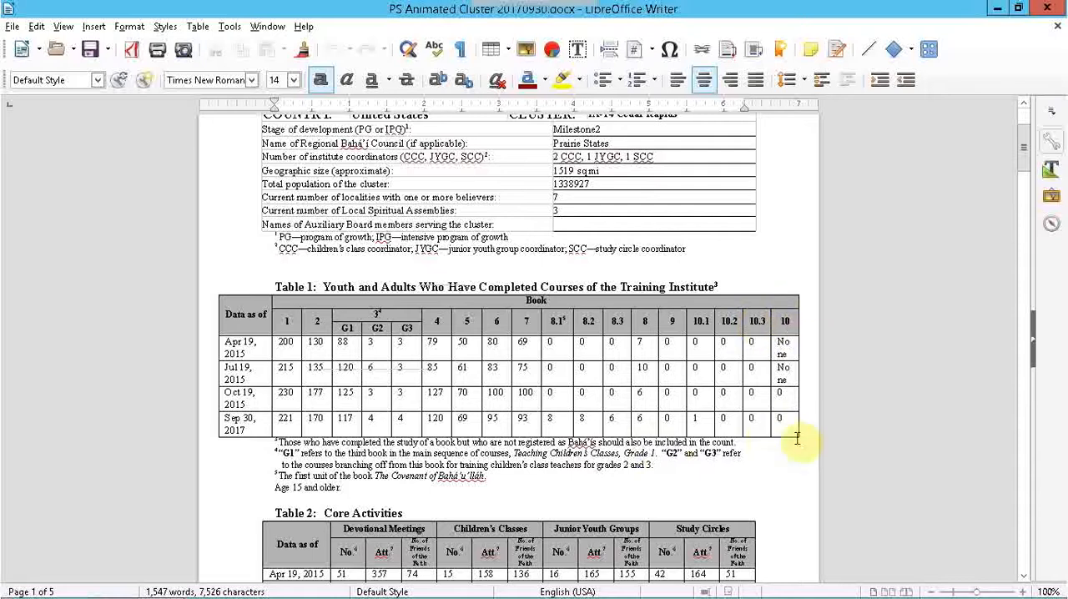
scroll(862, 490, down, 15)
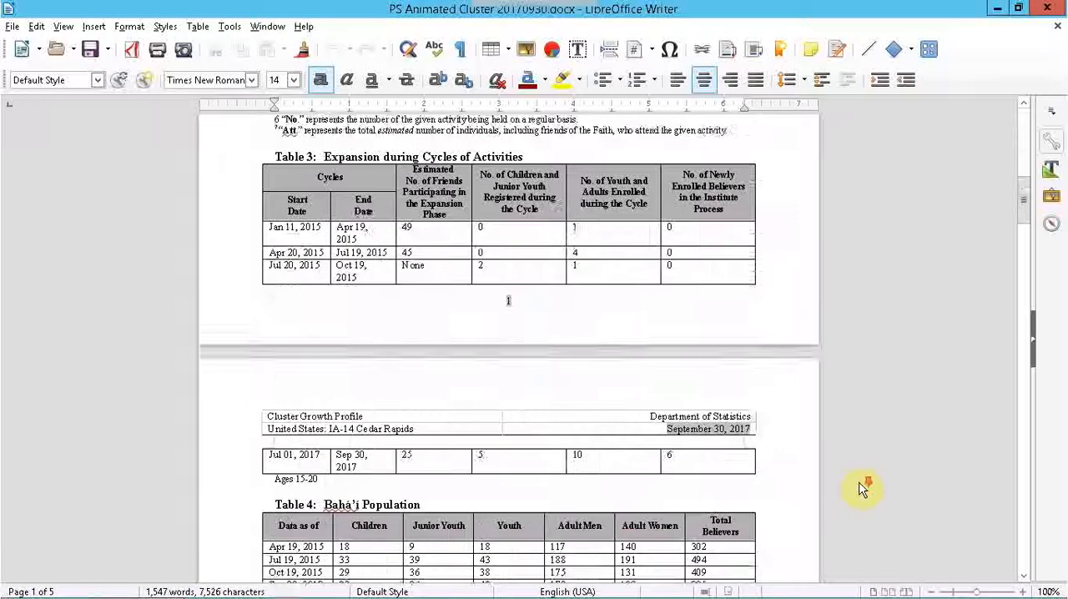
scroll(863, 490, down, 8)
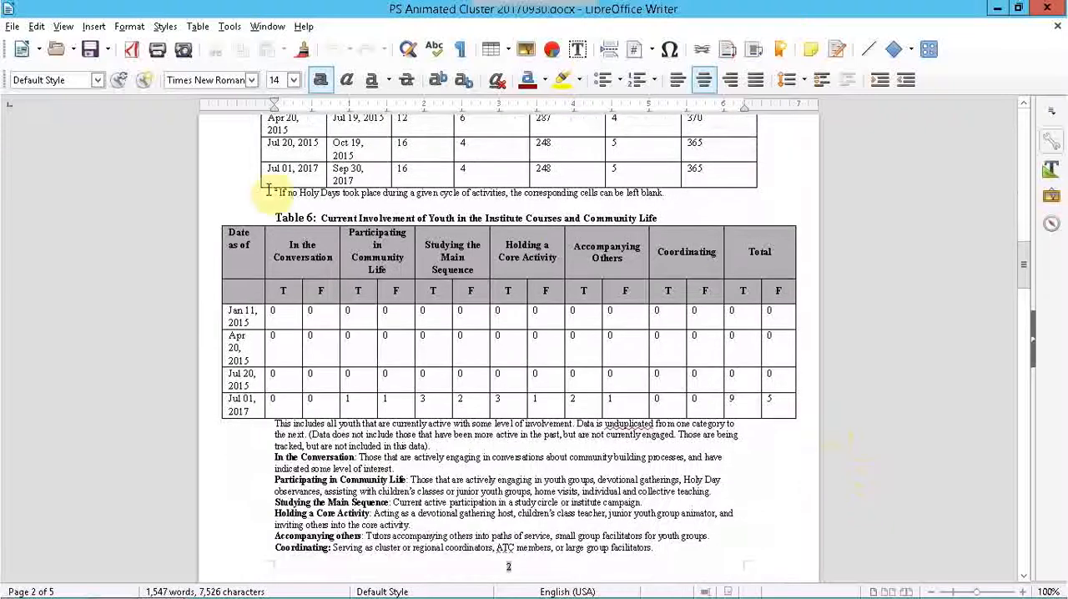
scroll(801, 345, down, 9)
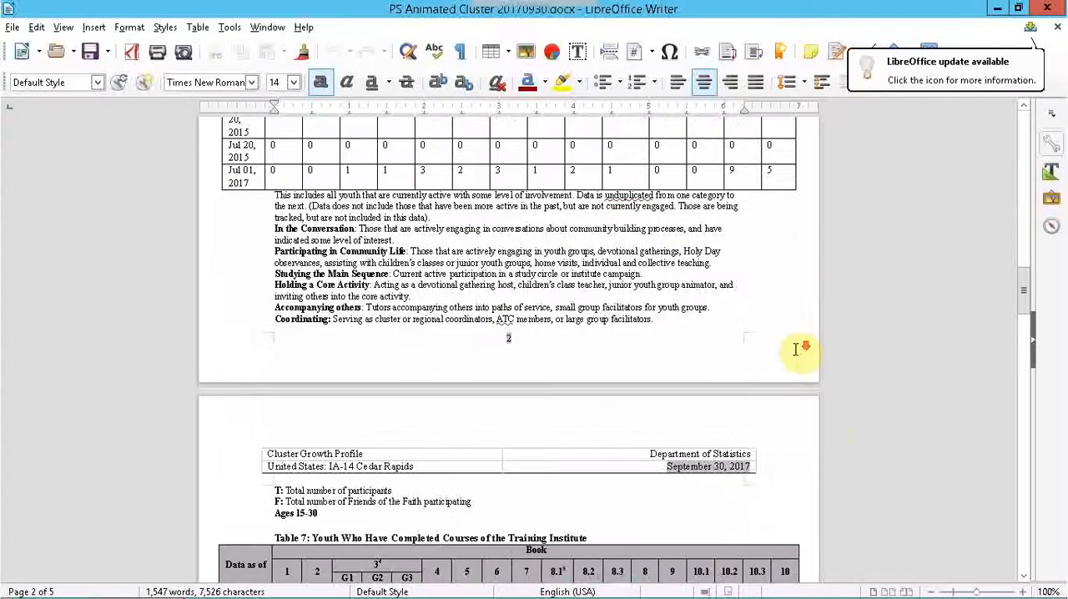
scroll(854, 469, down, 6)
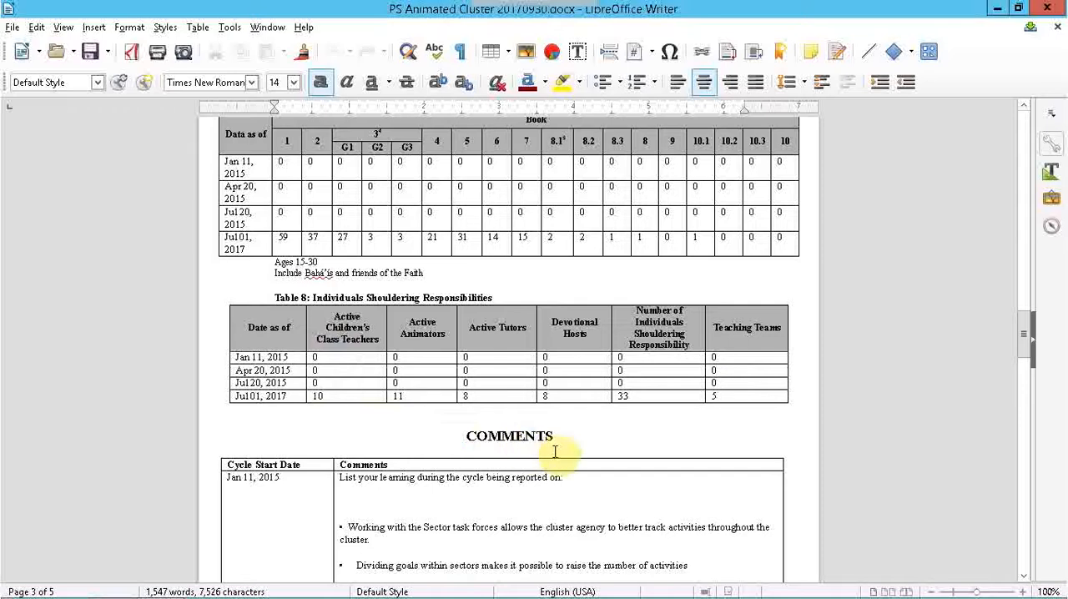
scroll(743, 385, up, 20)
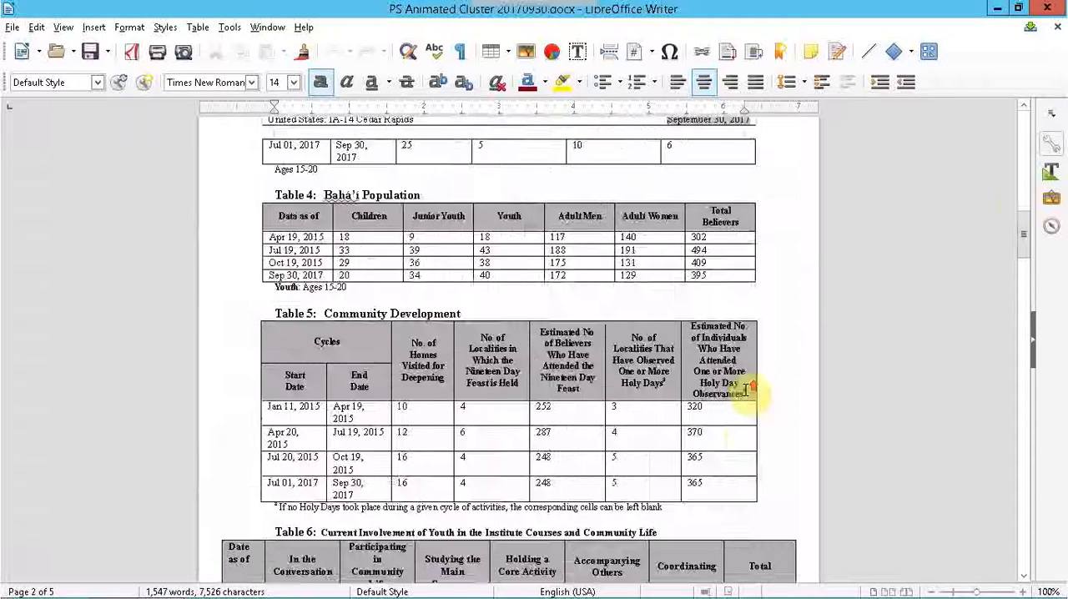
scroll(745, 390, up, 15)
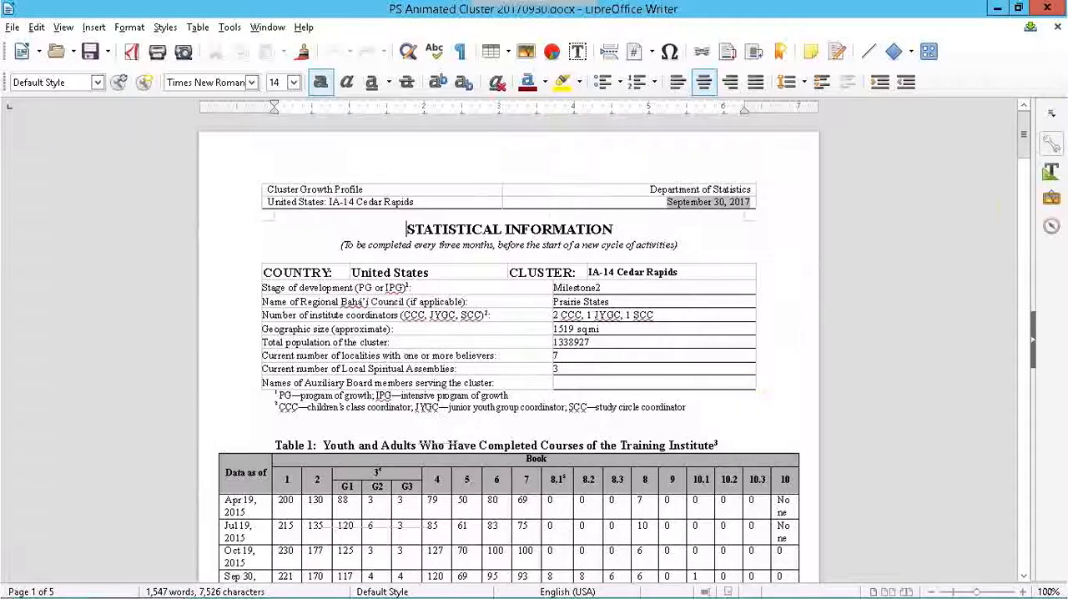